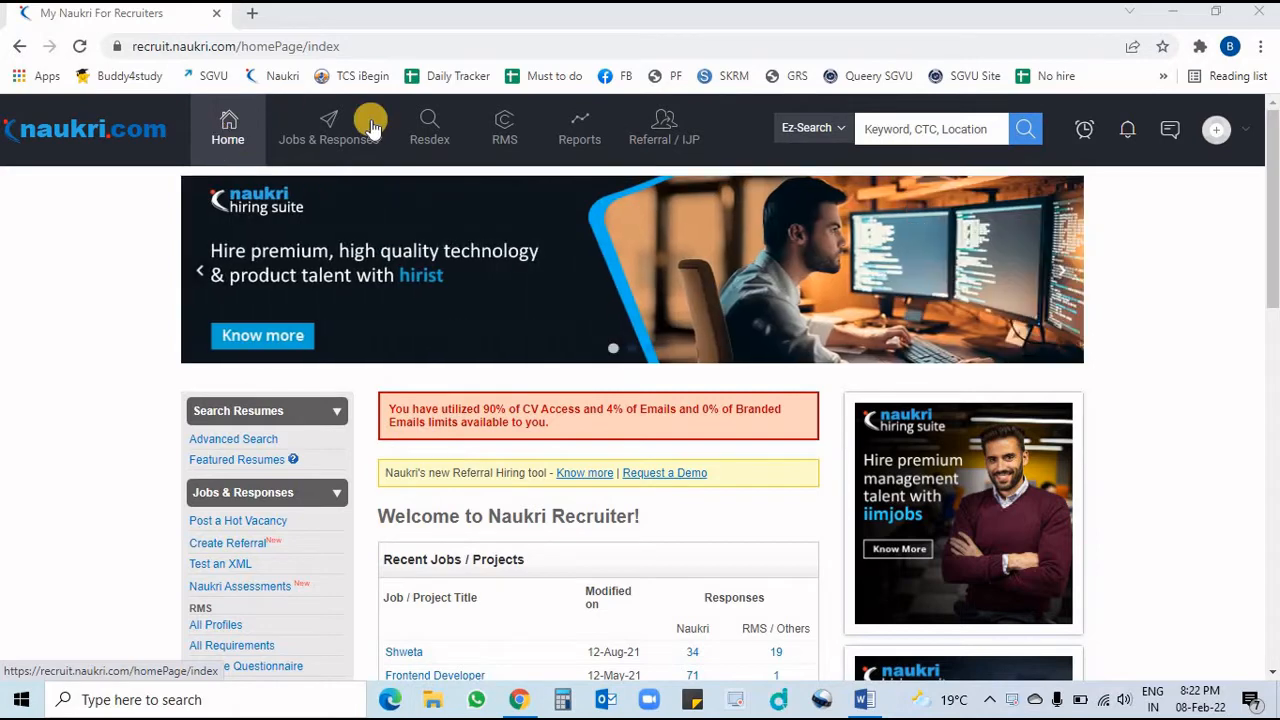
- Open the Resdex resume search and bring up the Advanced Search keyword fields
mouse_move(450, 128)
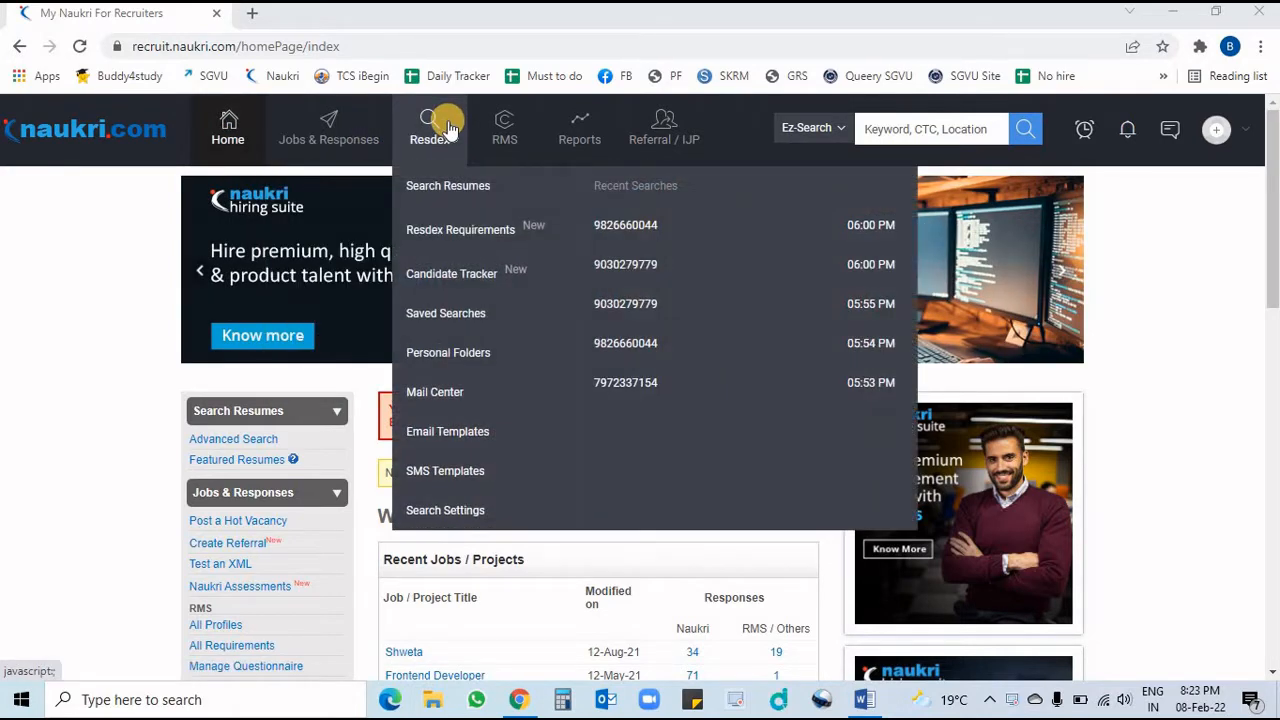
click(459, 196)
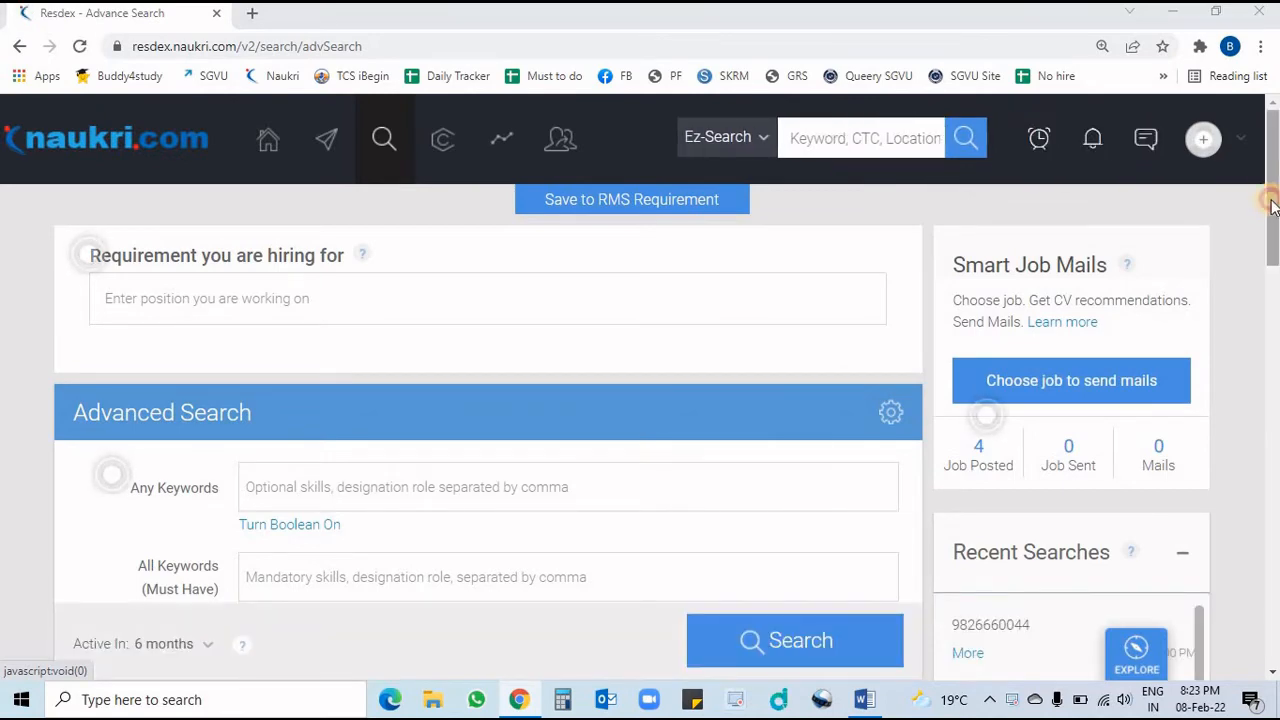
drag(1270, 205, 1270, 243)
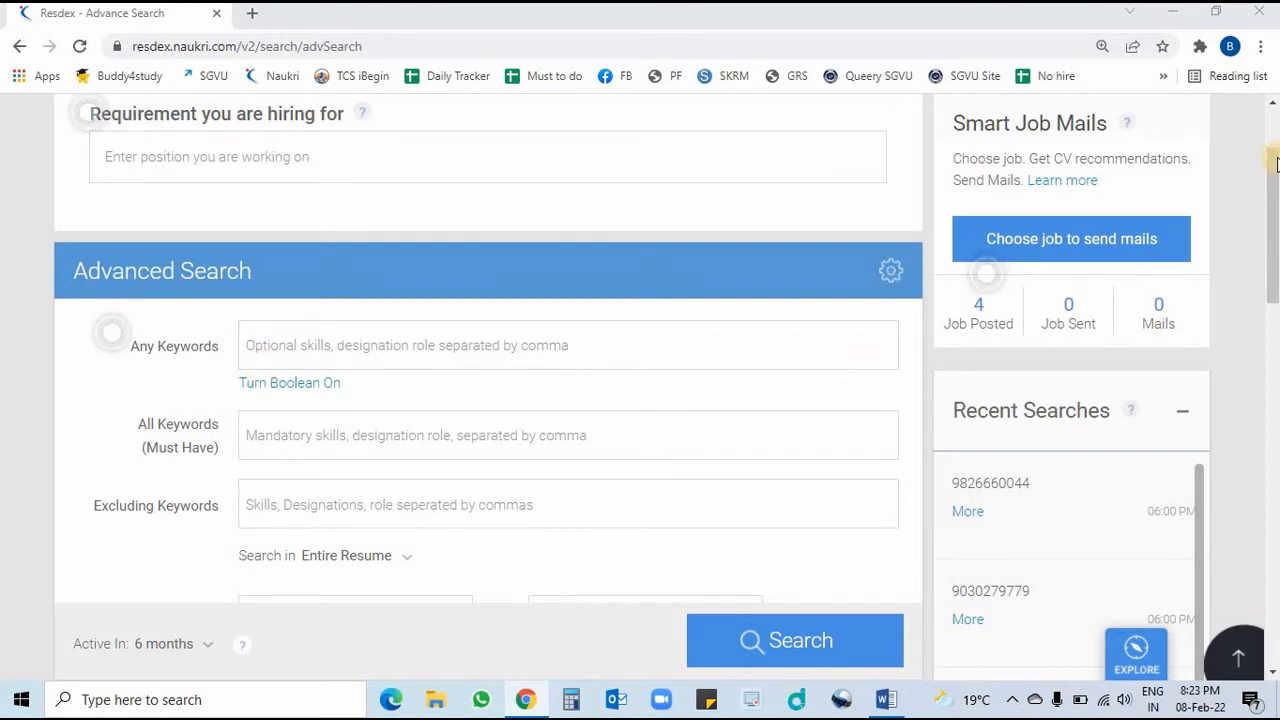
mouse_move(1276, 158)
mouse_down()
mouse_move(1276, 215)
mouse_move(1276, 128)
mouse_move(1276, 181)
mouse_up()
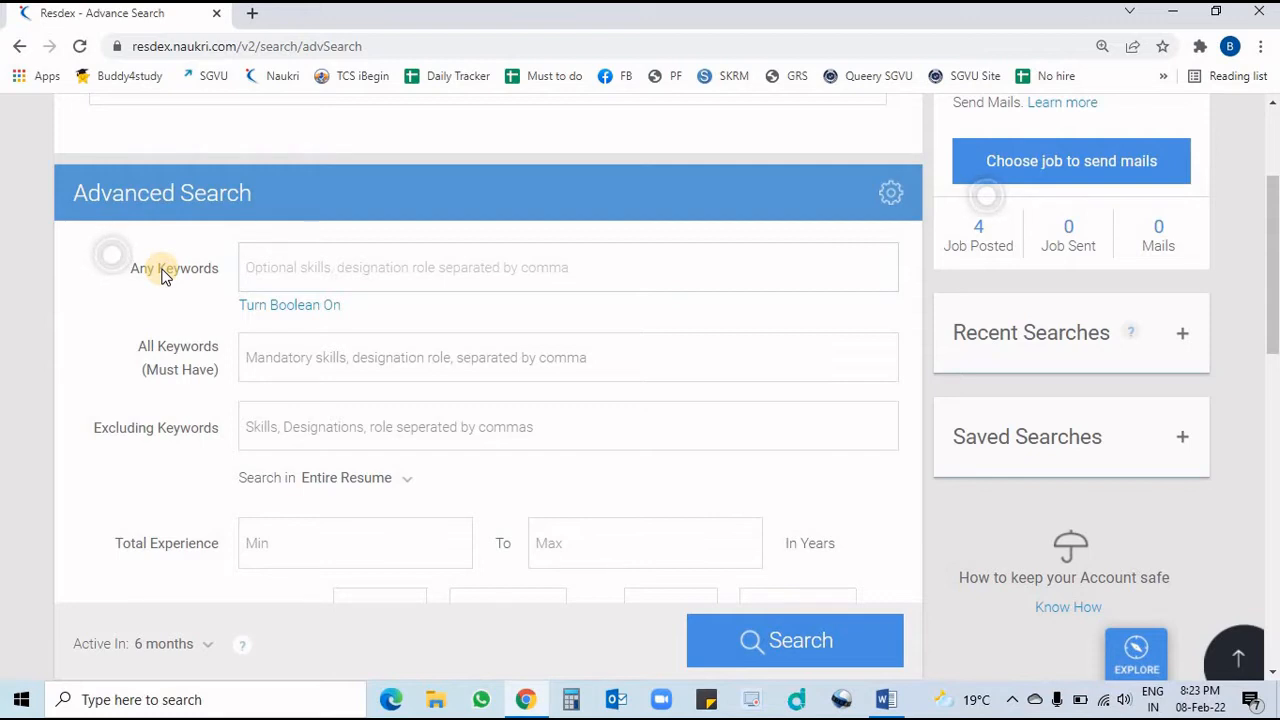
- Switch to the Word job description and review the job title and the technical skills, especially the React/Angular alternative
key(alt+Tab)
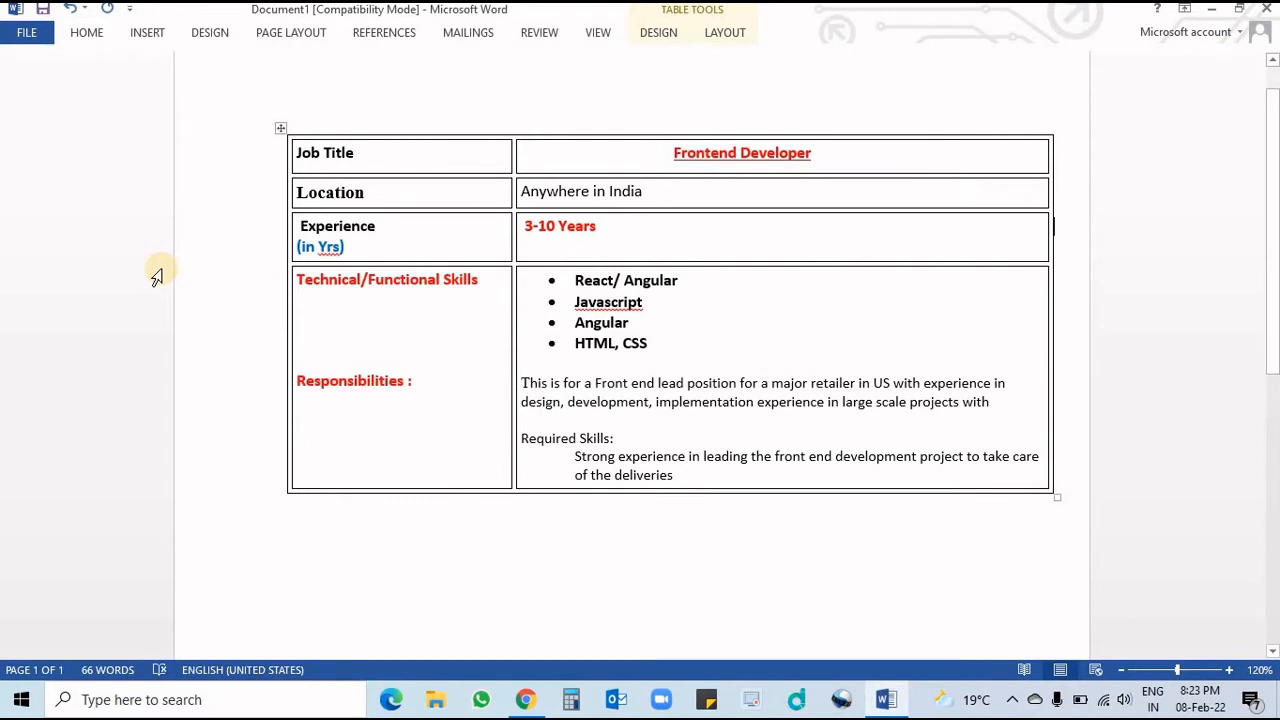
drag(829, 157, 675, 168)
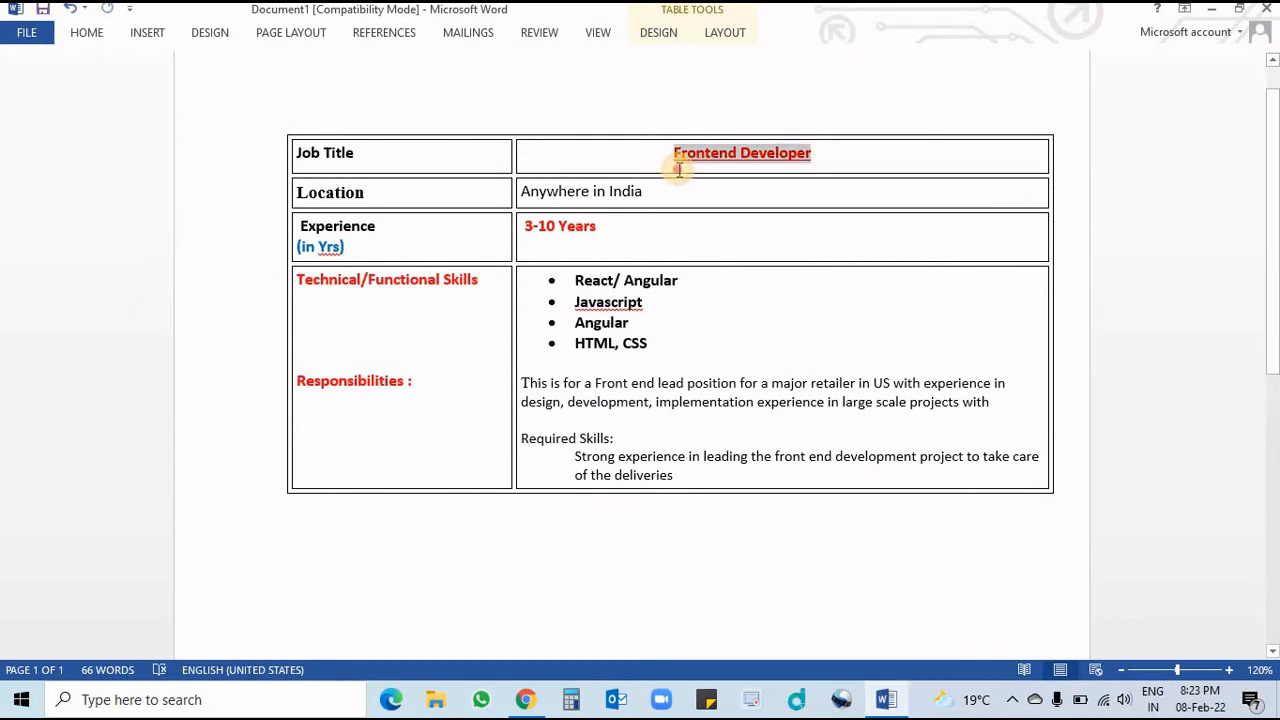
click(700, 326)
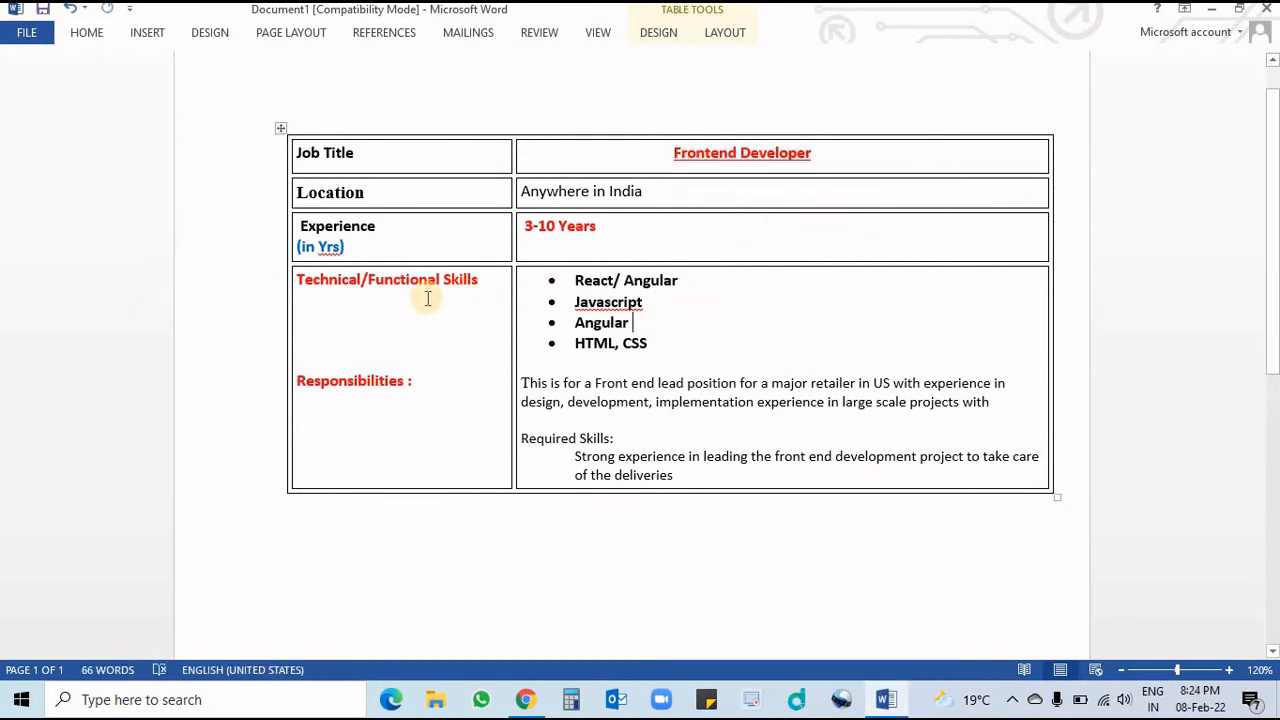
drag(675, 349, 570, 284)
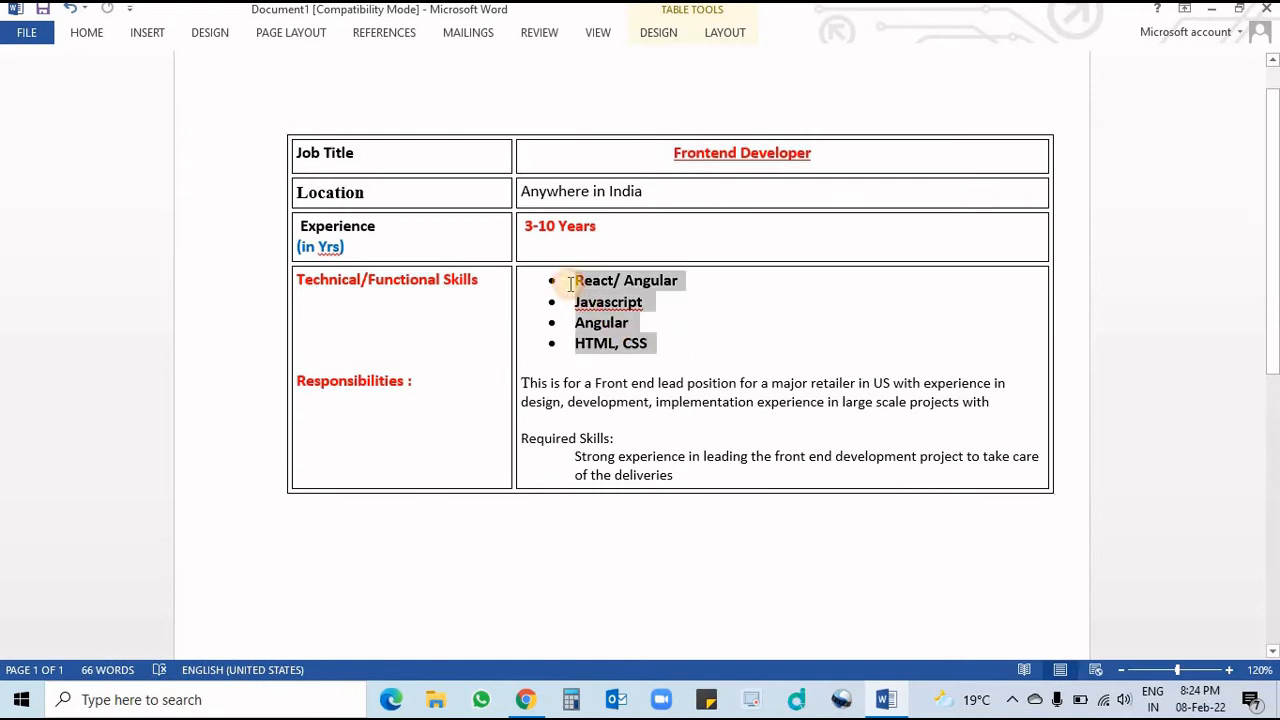
click(680, 286)
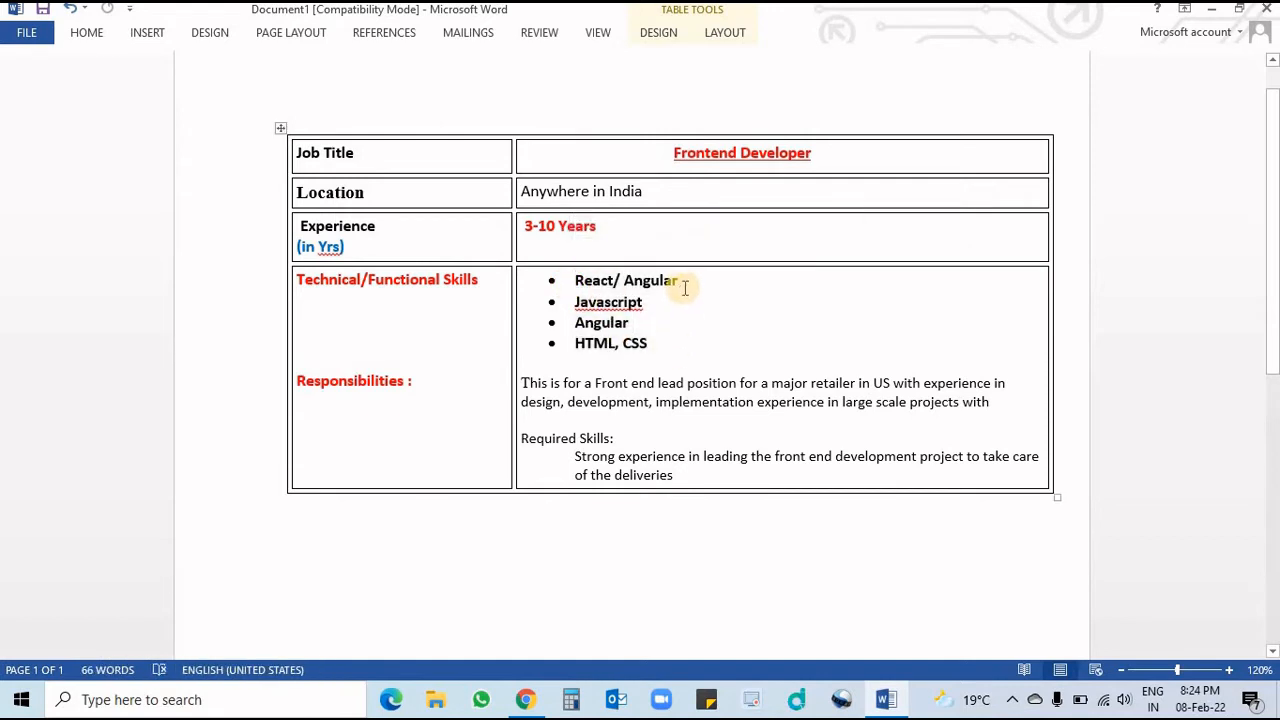
drag(684, 287, 577, 281)
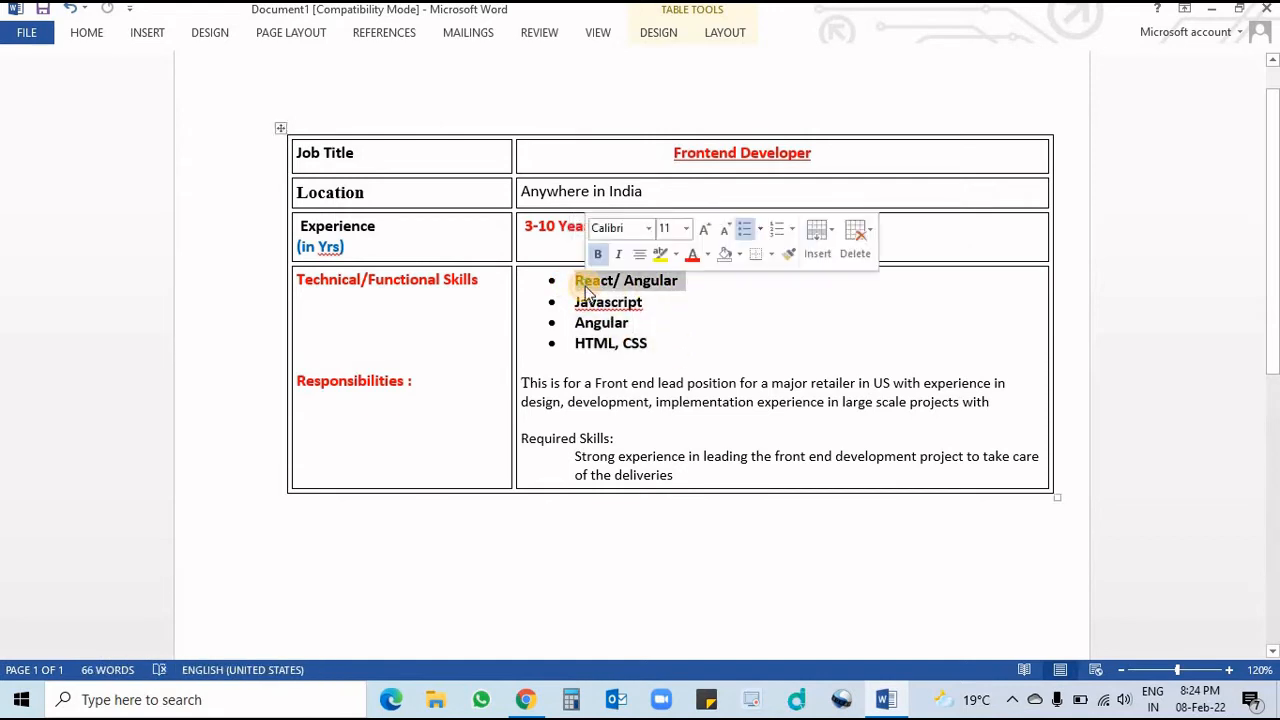
click(690, 293)
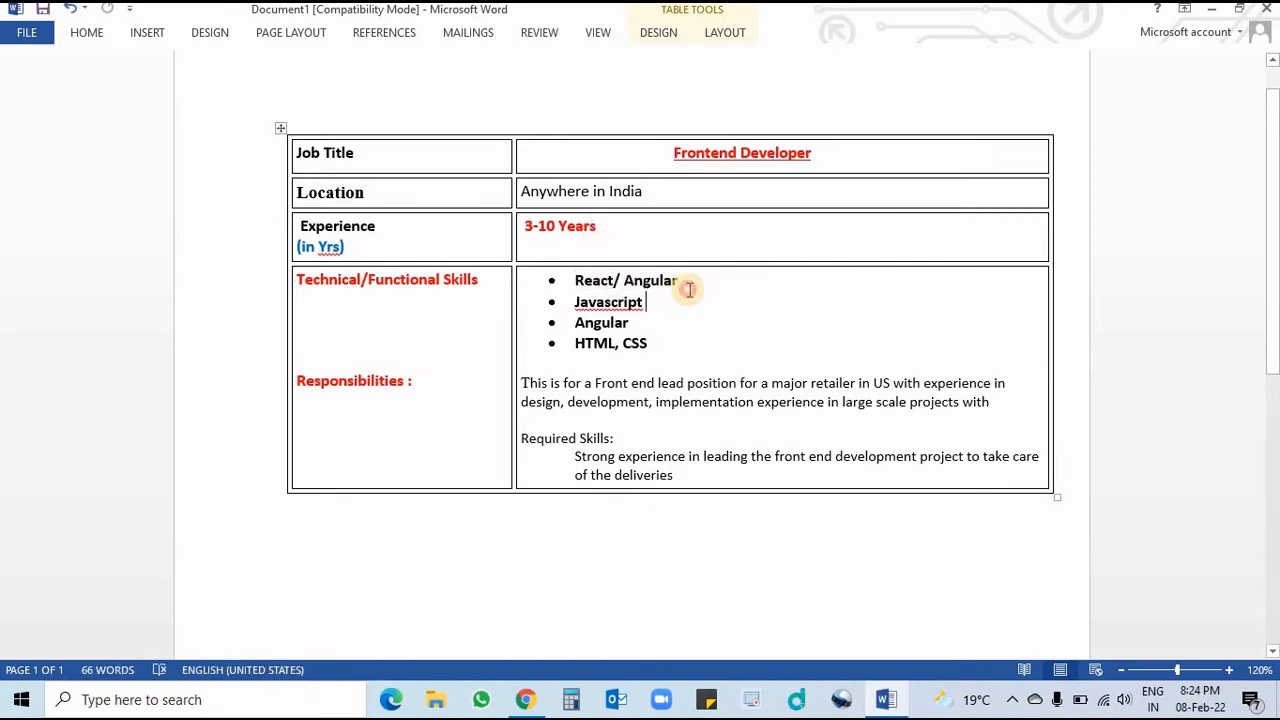
drag(689, 290, 576, 281)
click(703, 315)
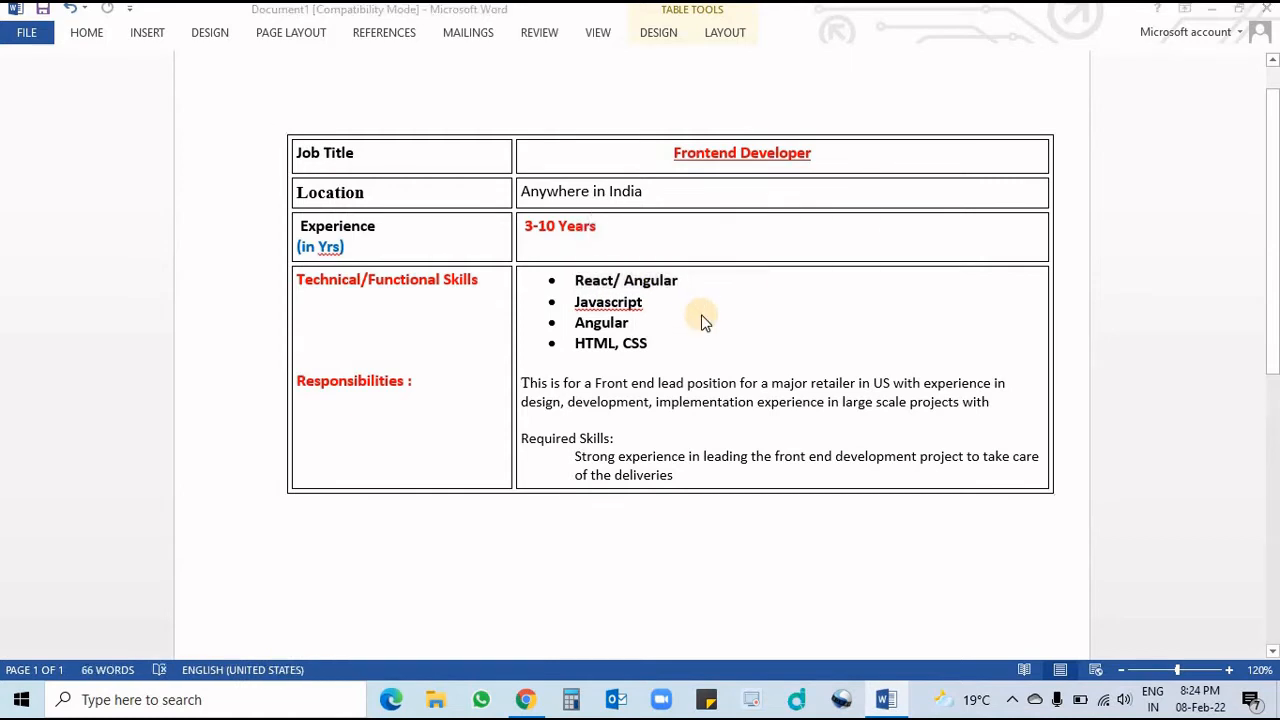
- Switch back to Chrome and add React and Angular as optional keywords under Any Keywords
key(alt+Tab)
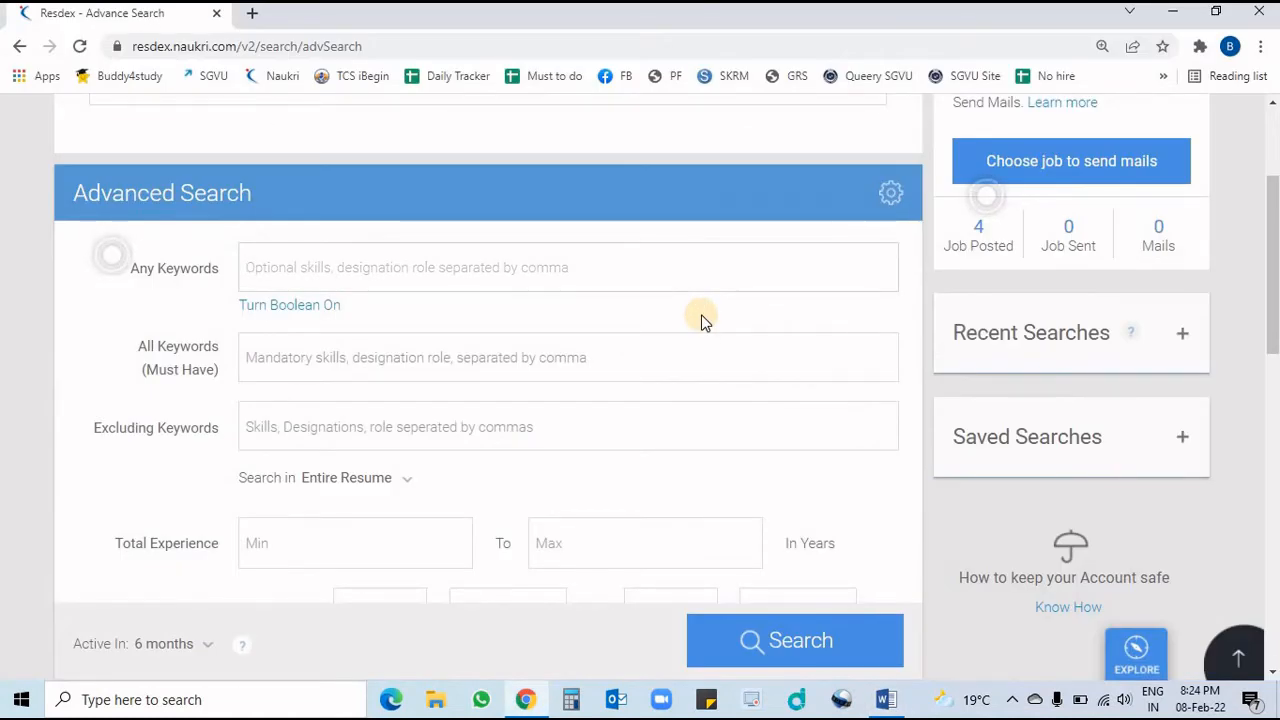
text(React)
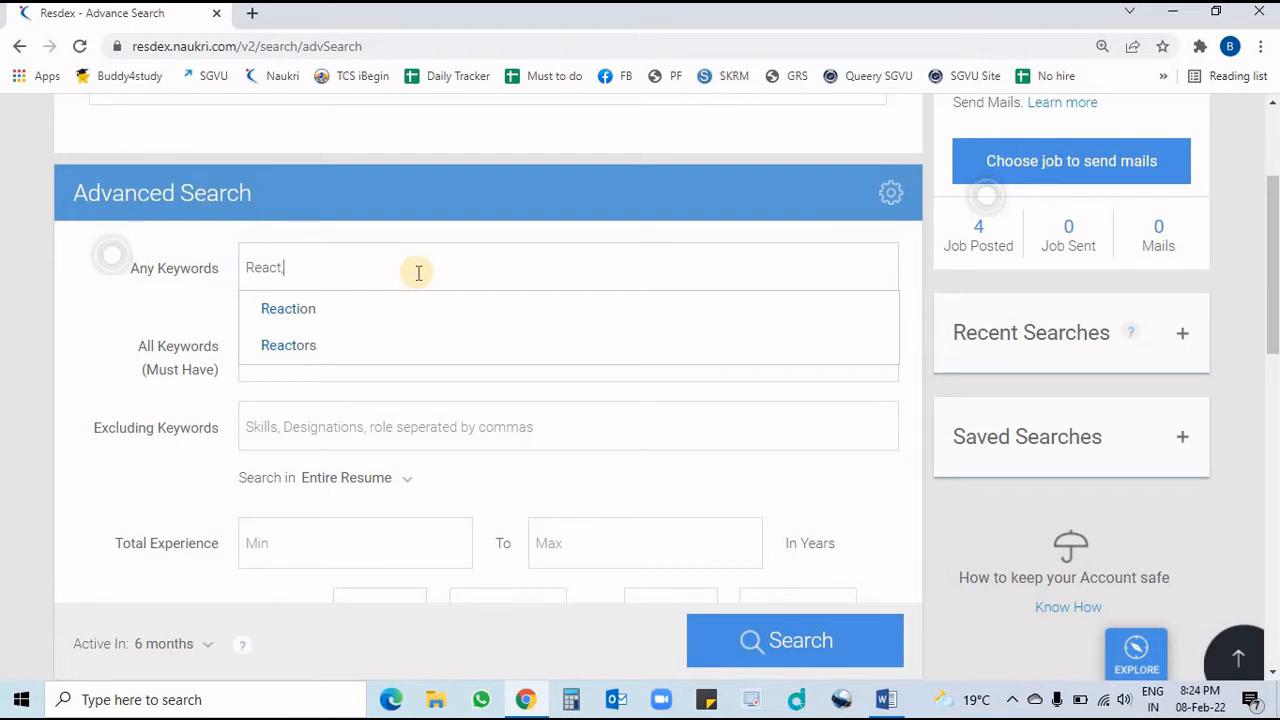
key(Return)
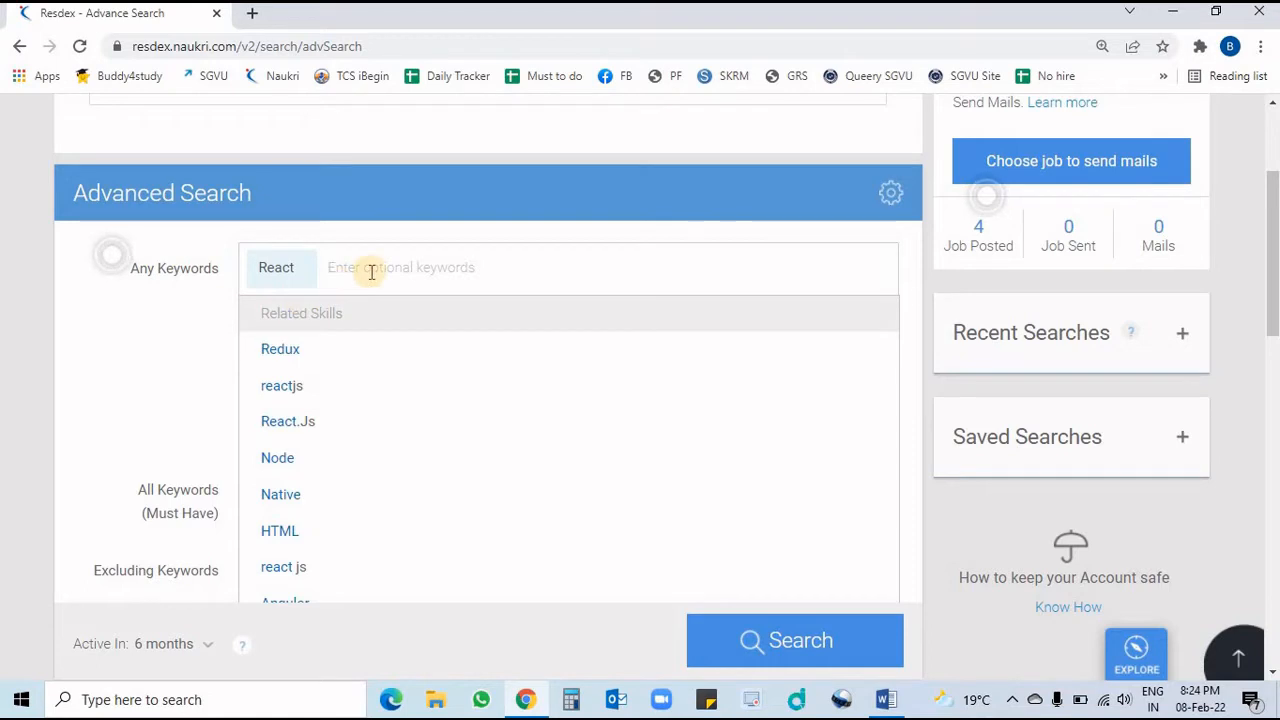
text(Angular)
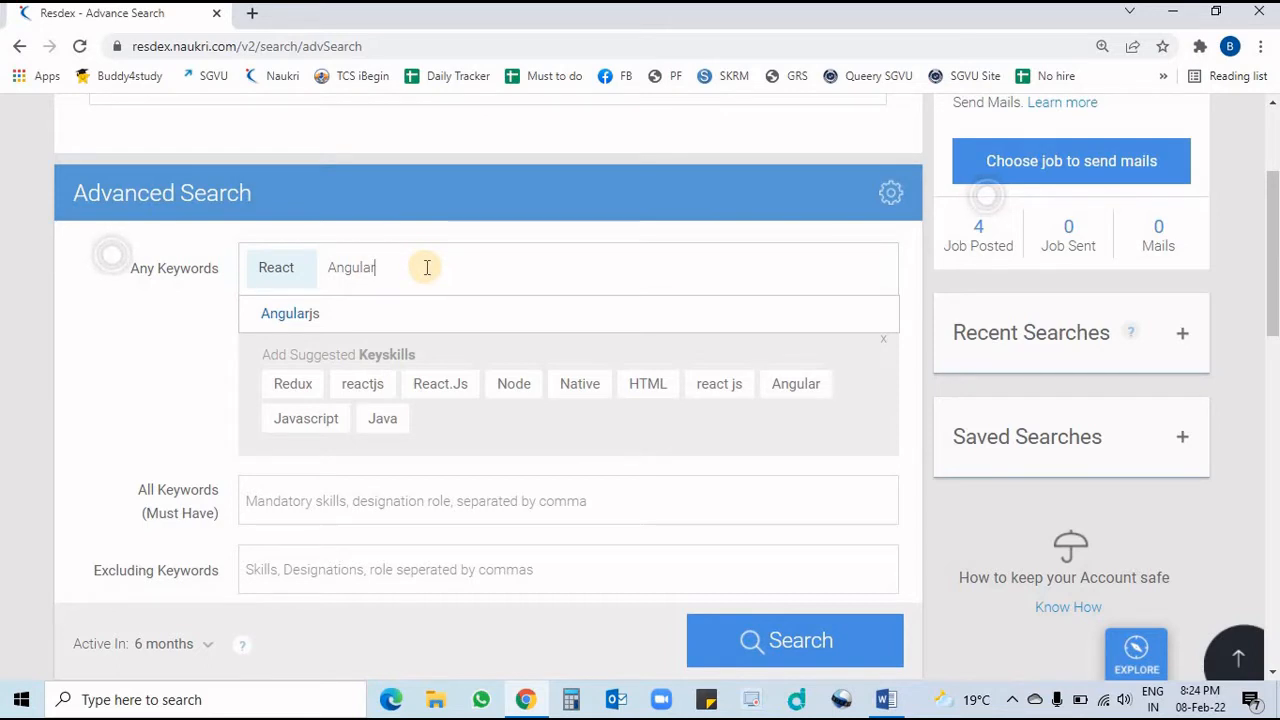
key(Return)
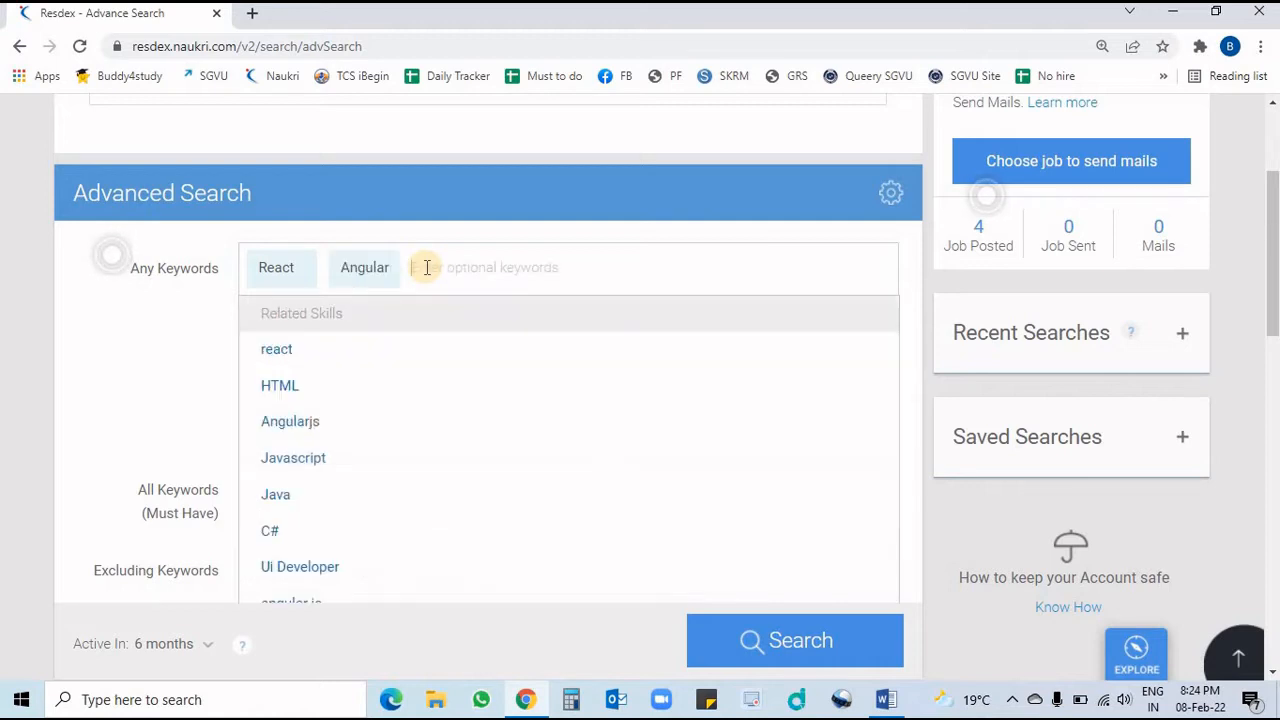
click(200, 319)
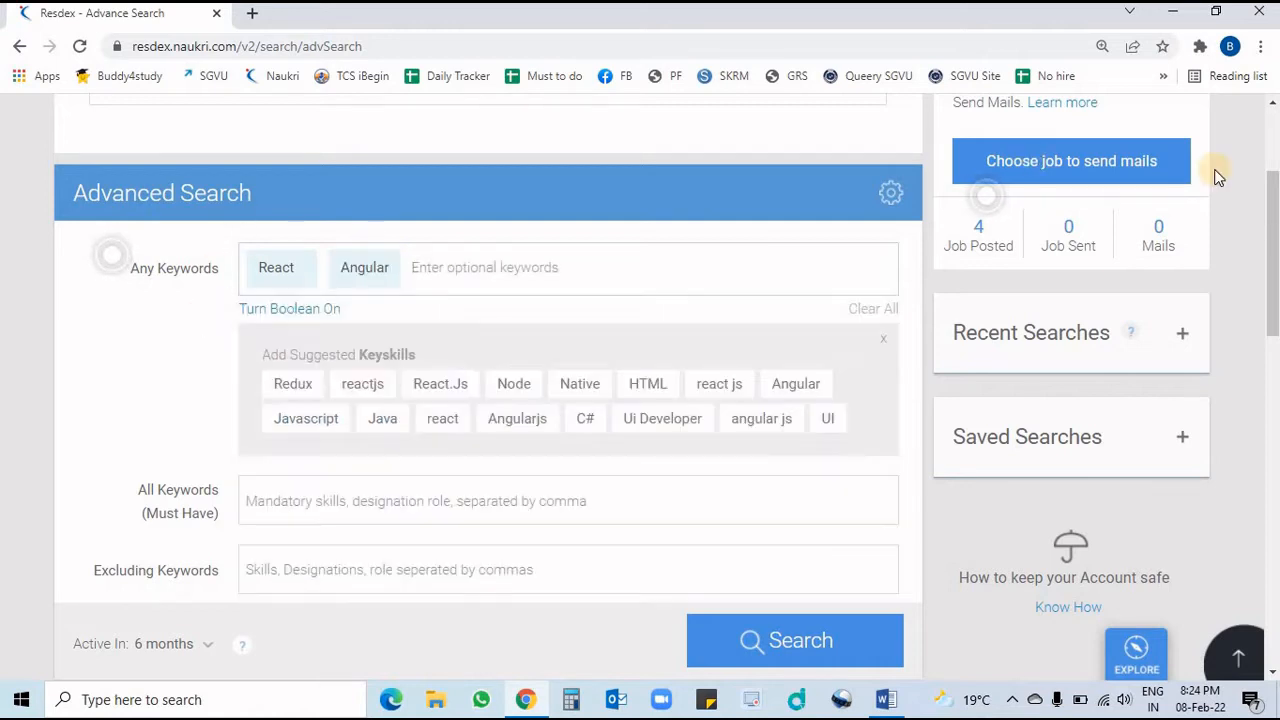
- Switch to the Word job description and examine the skills list to tell optional skills from mandatory ones
drag(1270, 232, 1270, 252)
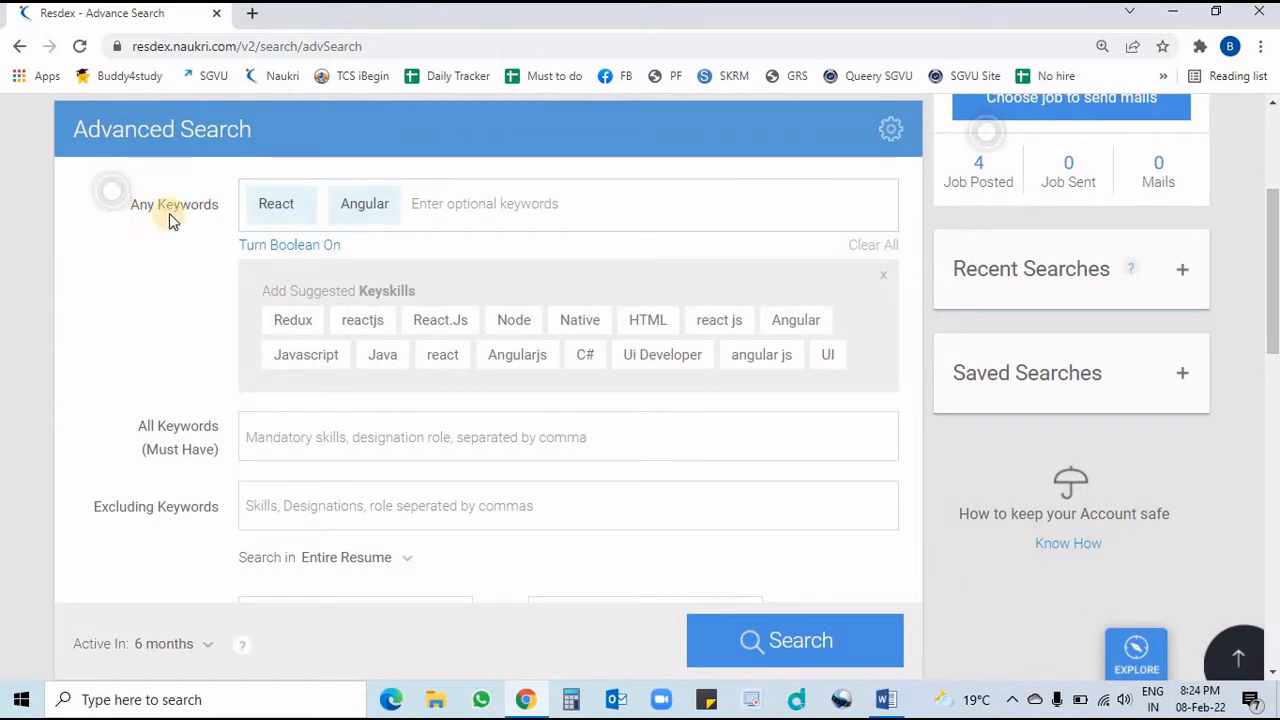
mouse_move(297, 214)
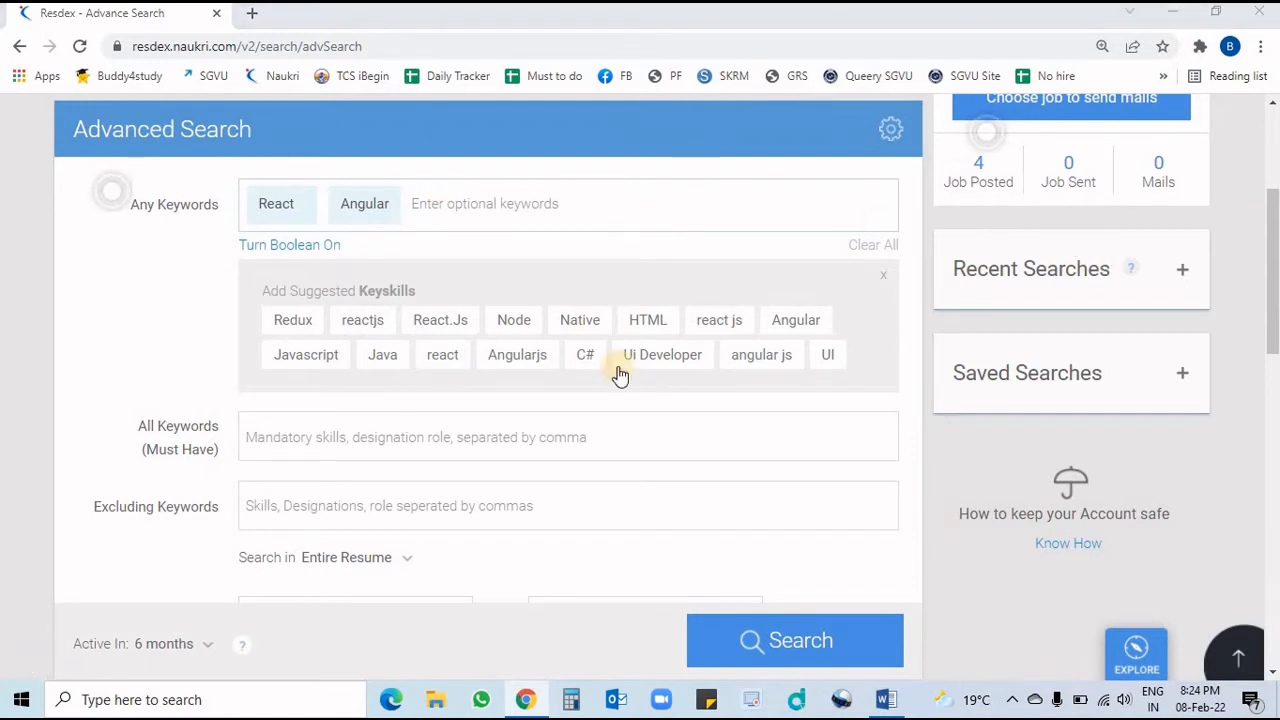
click(429, 449)
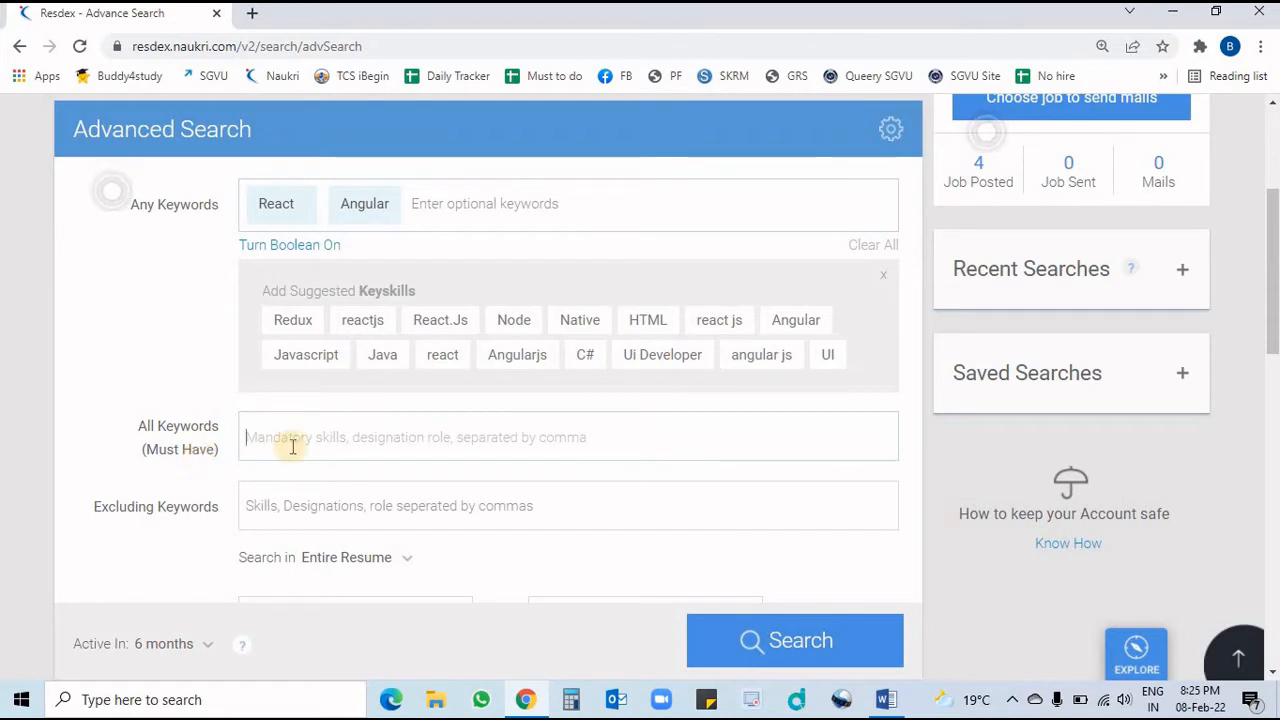
key(alt+Tab)
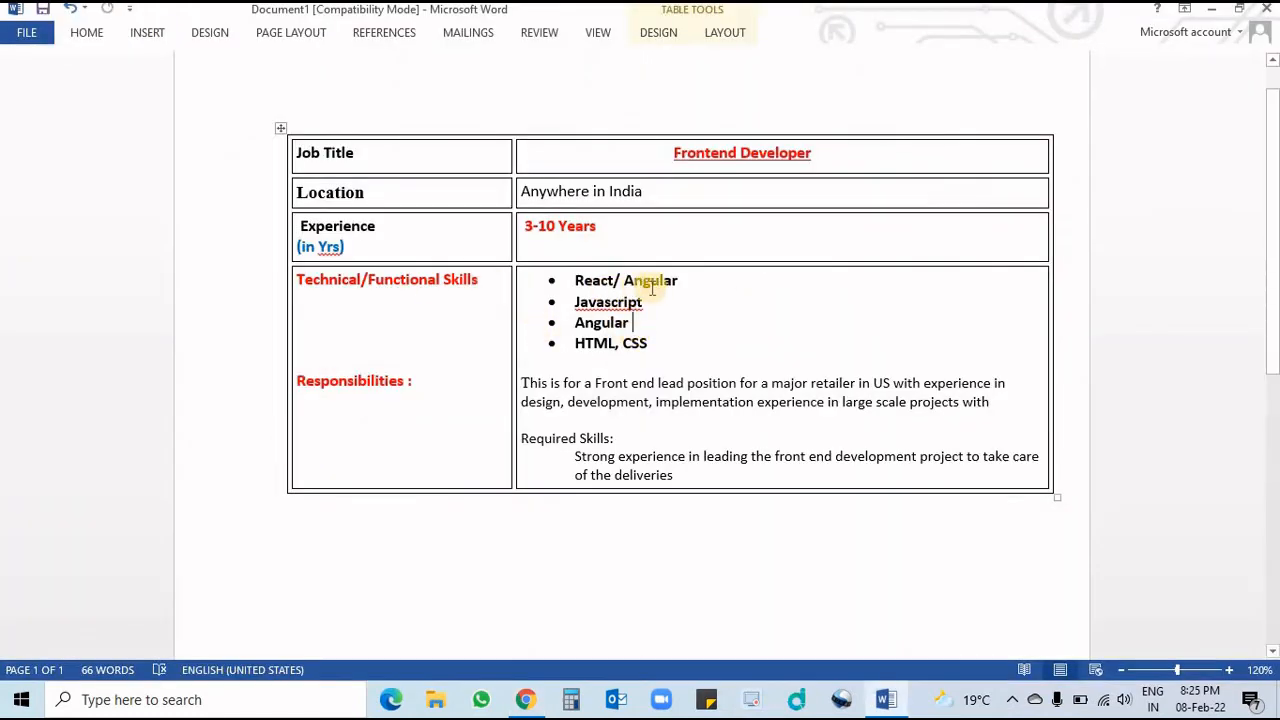
drag(686, 281, 577, 280)
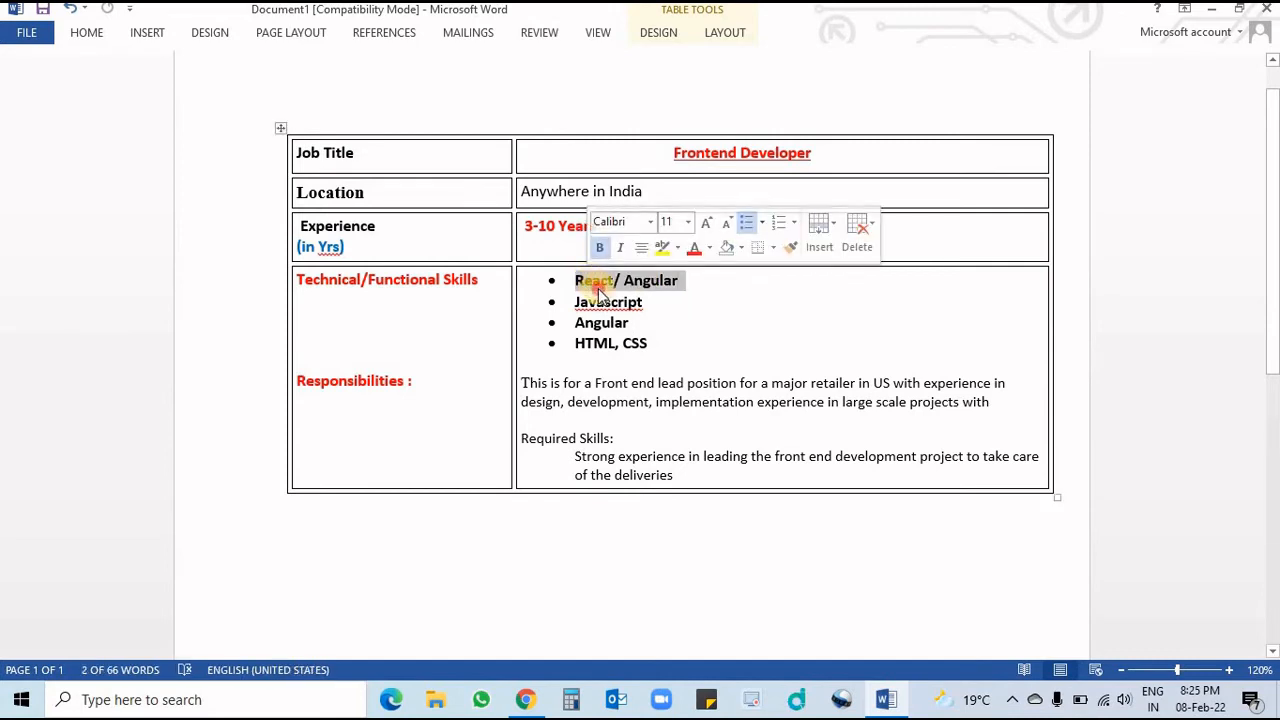
click(600, 281)
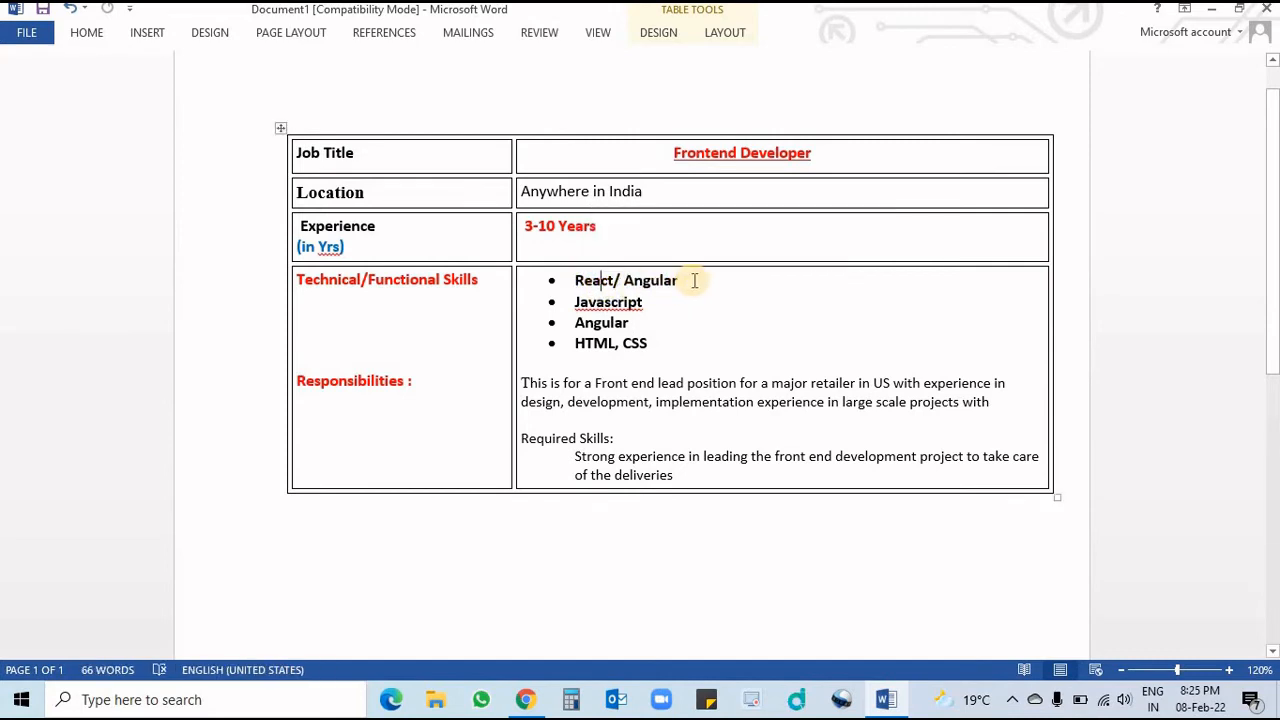
drag(692, 281, 583, 286)
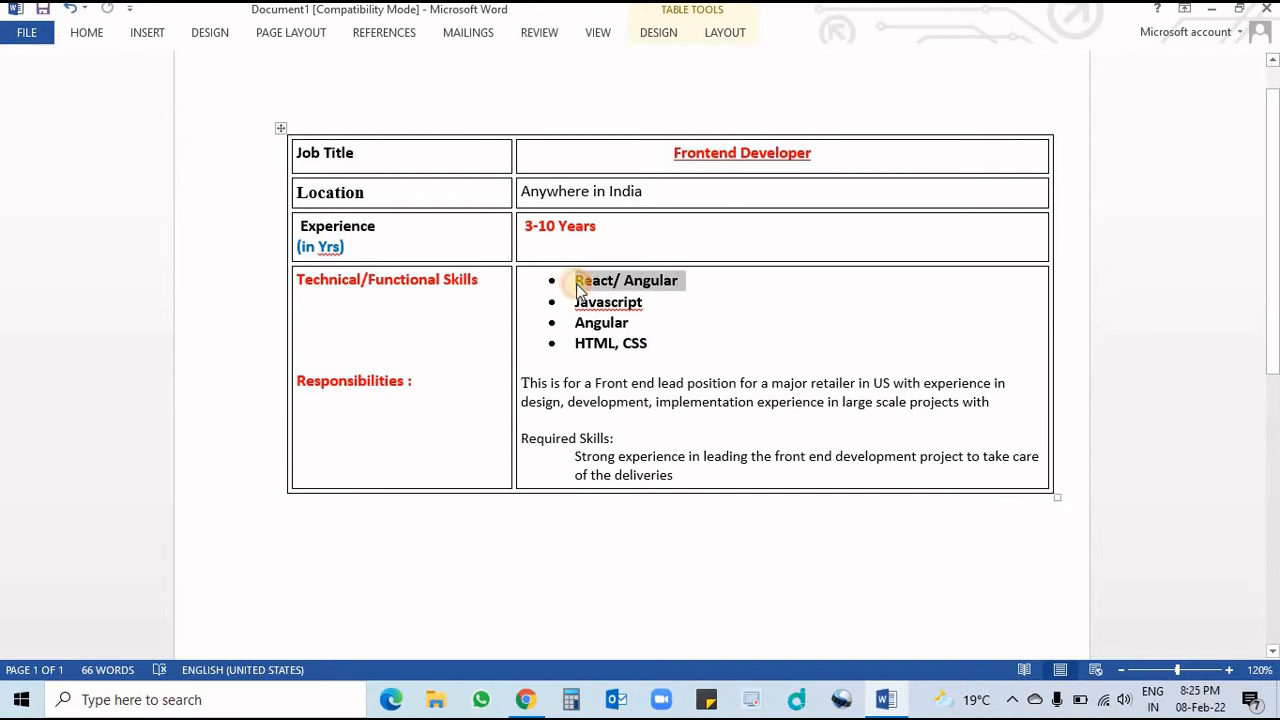
click(652, 309)
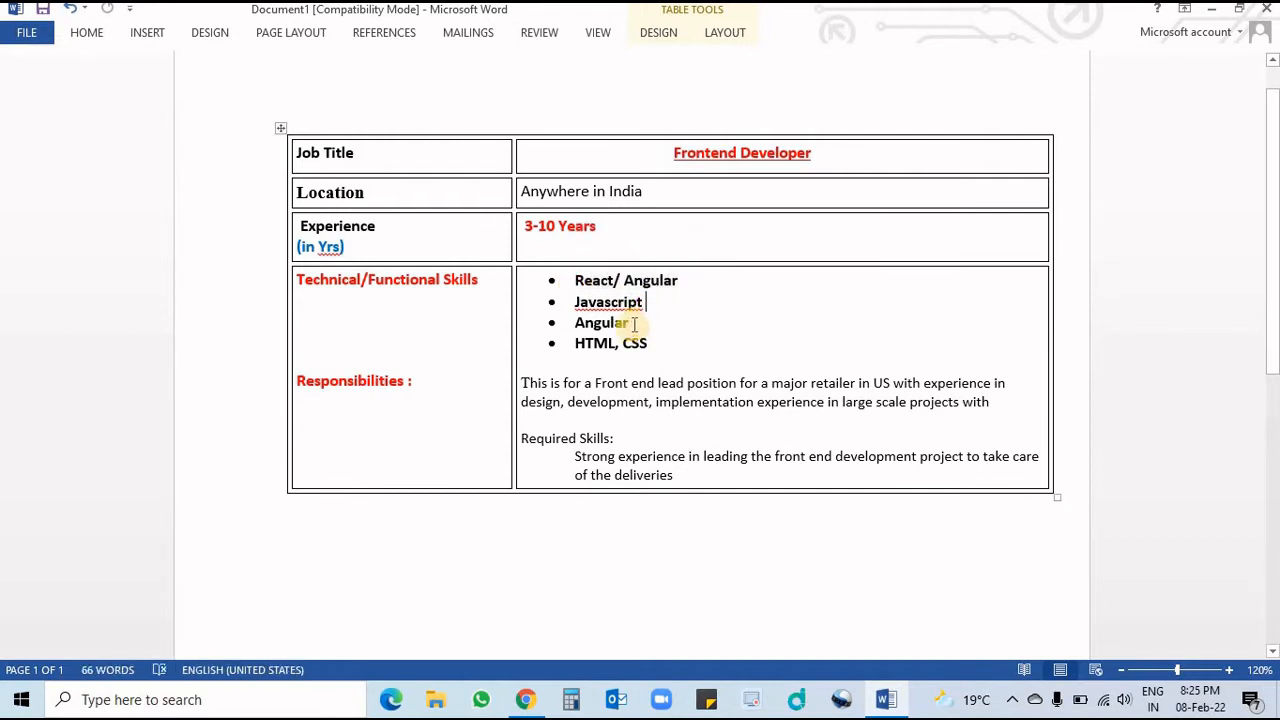
drag(644, 310, 614, 320)
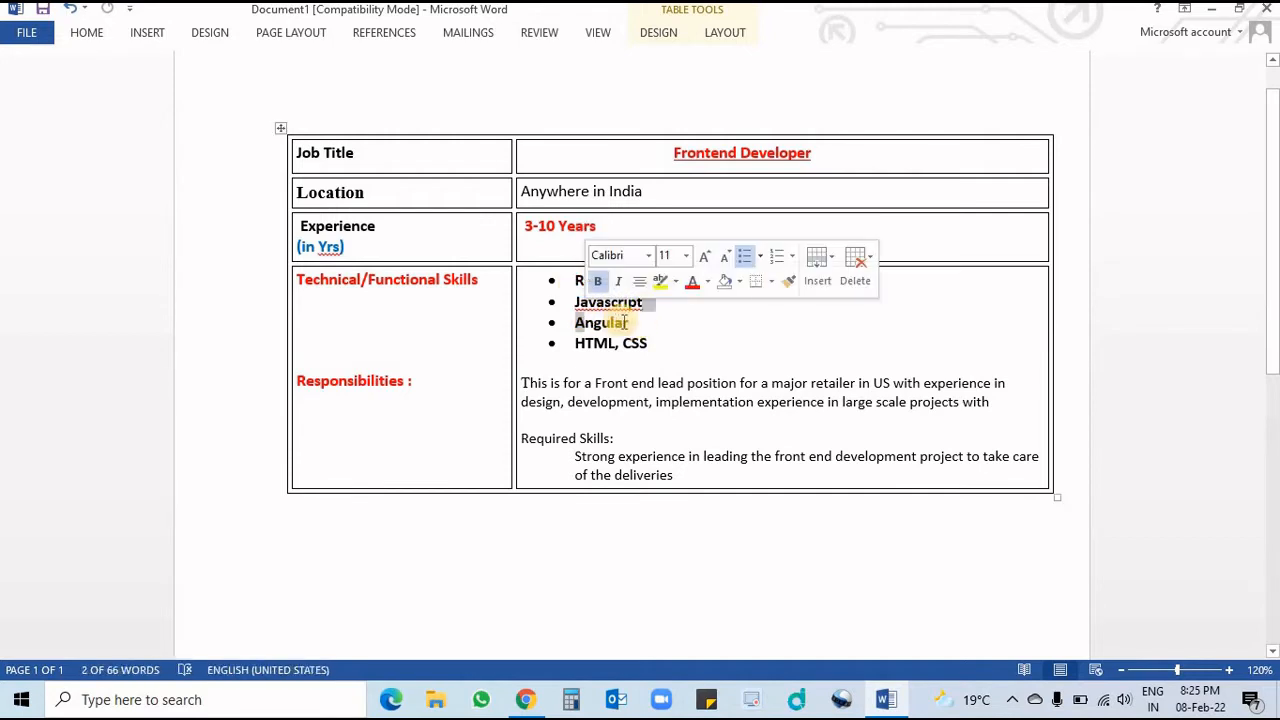
click(630, 322)
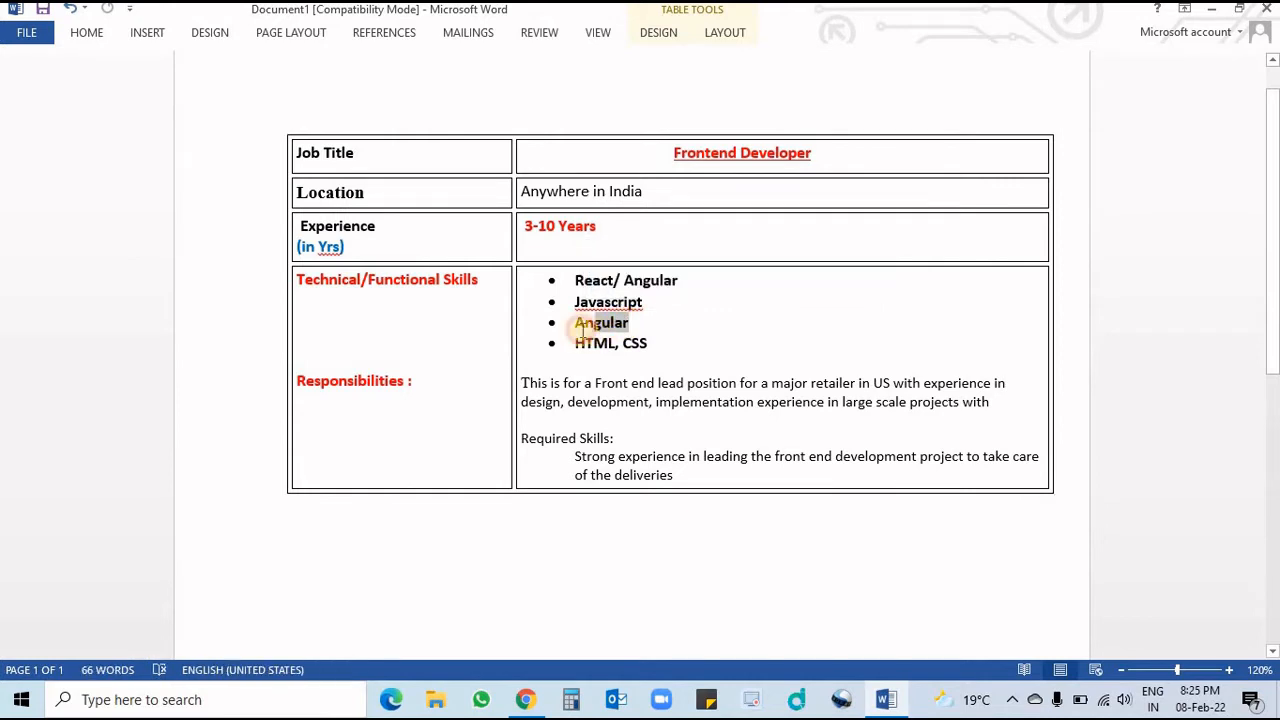
double_click(586, 323)
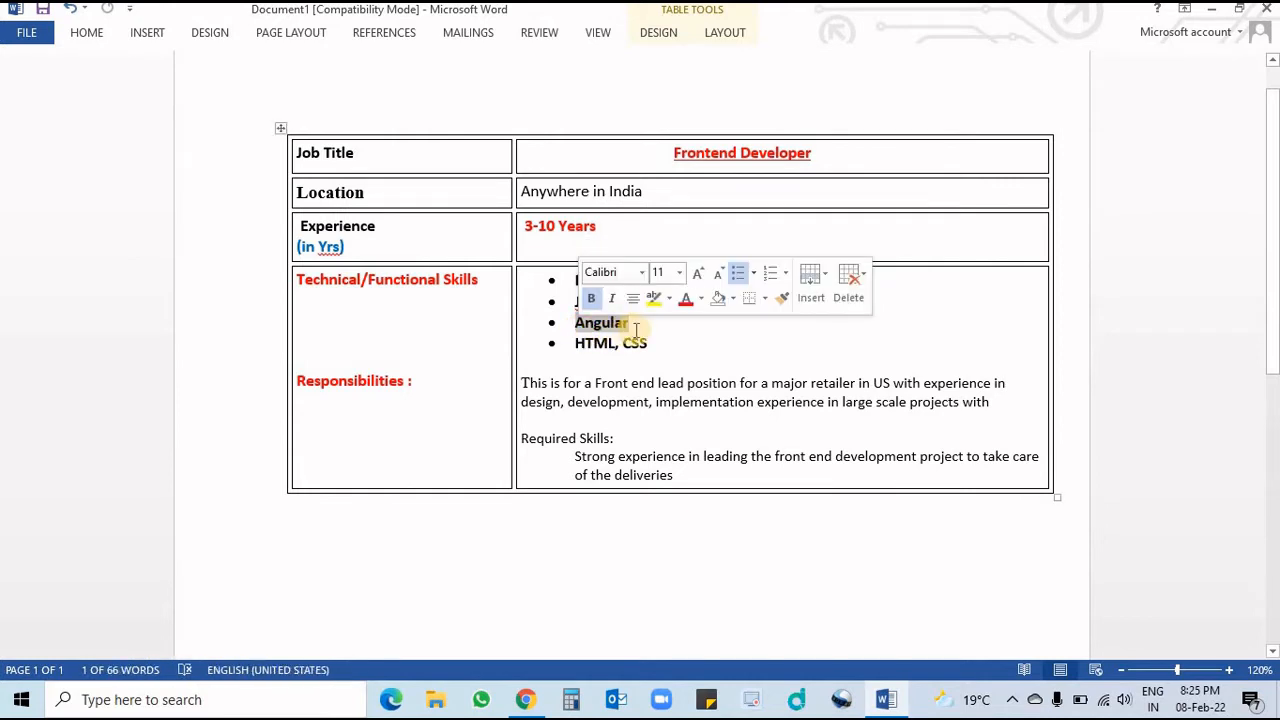
- Switch back to Chrome and add Angular as a mandatory keyword under All Keywords
key(alt+Tab)
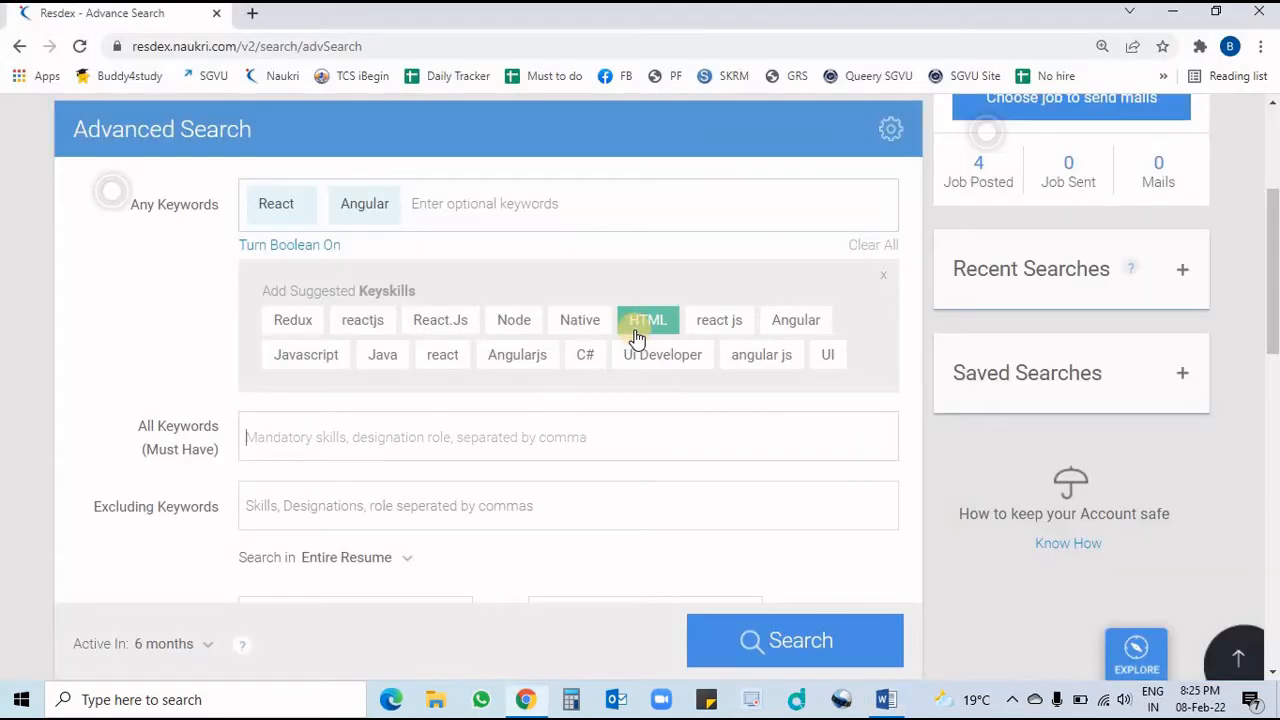
click(277, 437)
text(Angular)
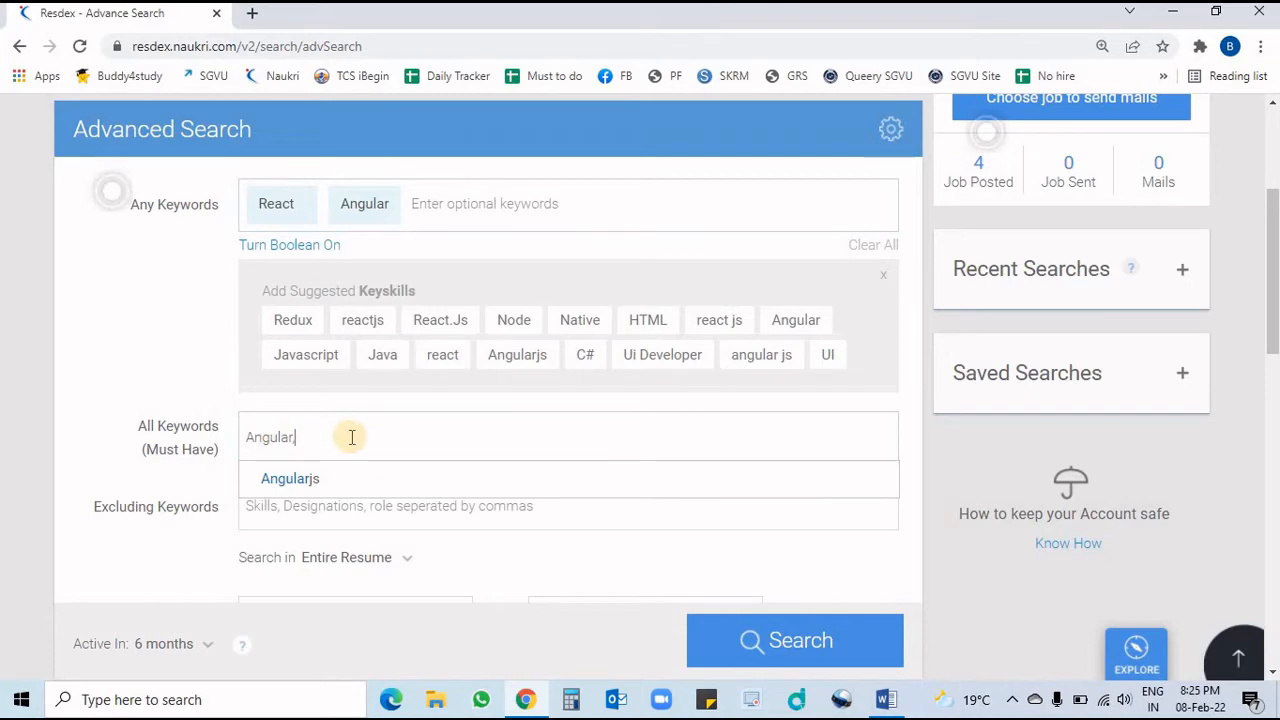
key(Return)
- Check the HTML, CSS line in the Word job description, then add HTML as a mandatory keyword in the Chrome search form
key(alt+Tab)
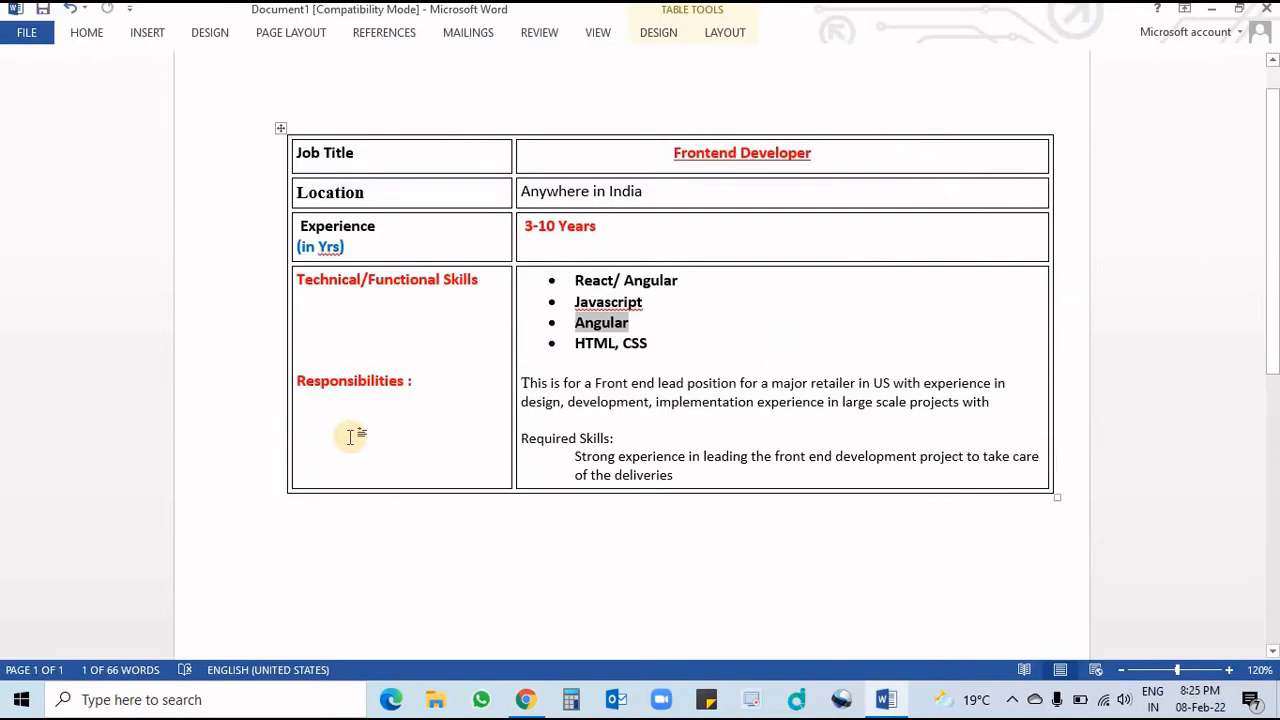
drag(657, 345, 567, 351)
click(668, 350)
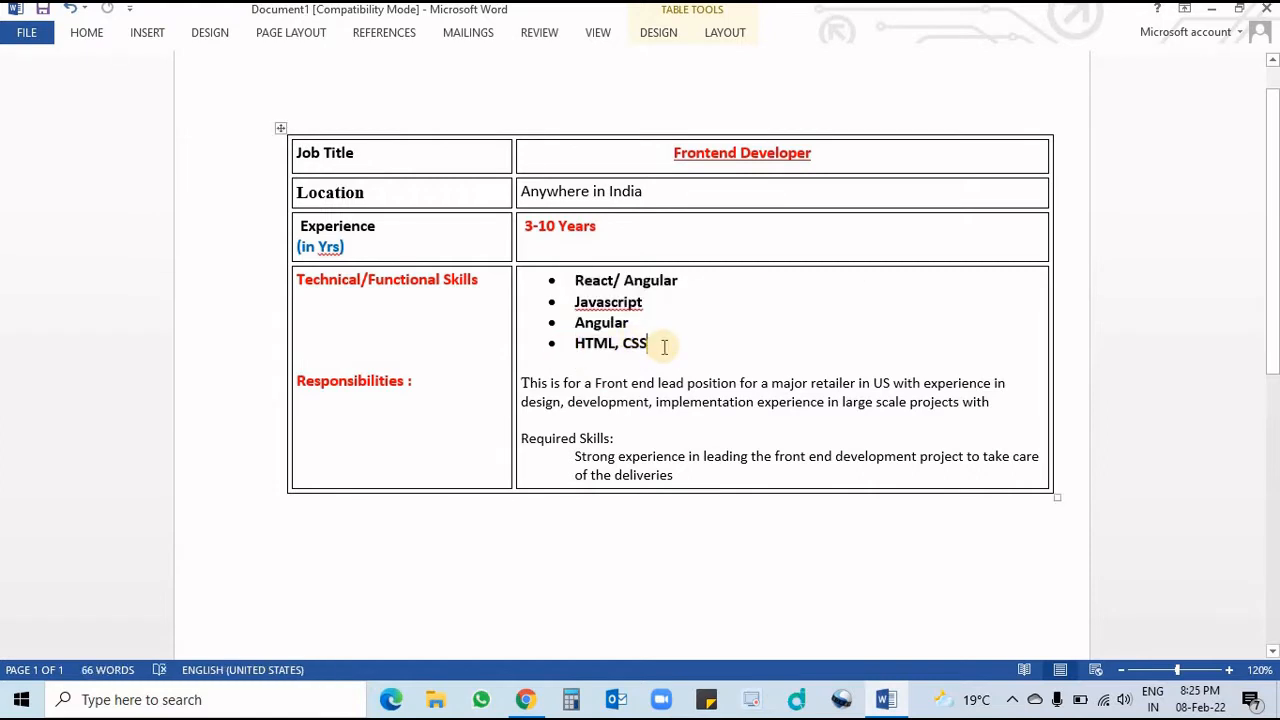
key(alt+Tab)
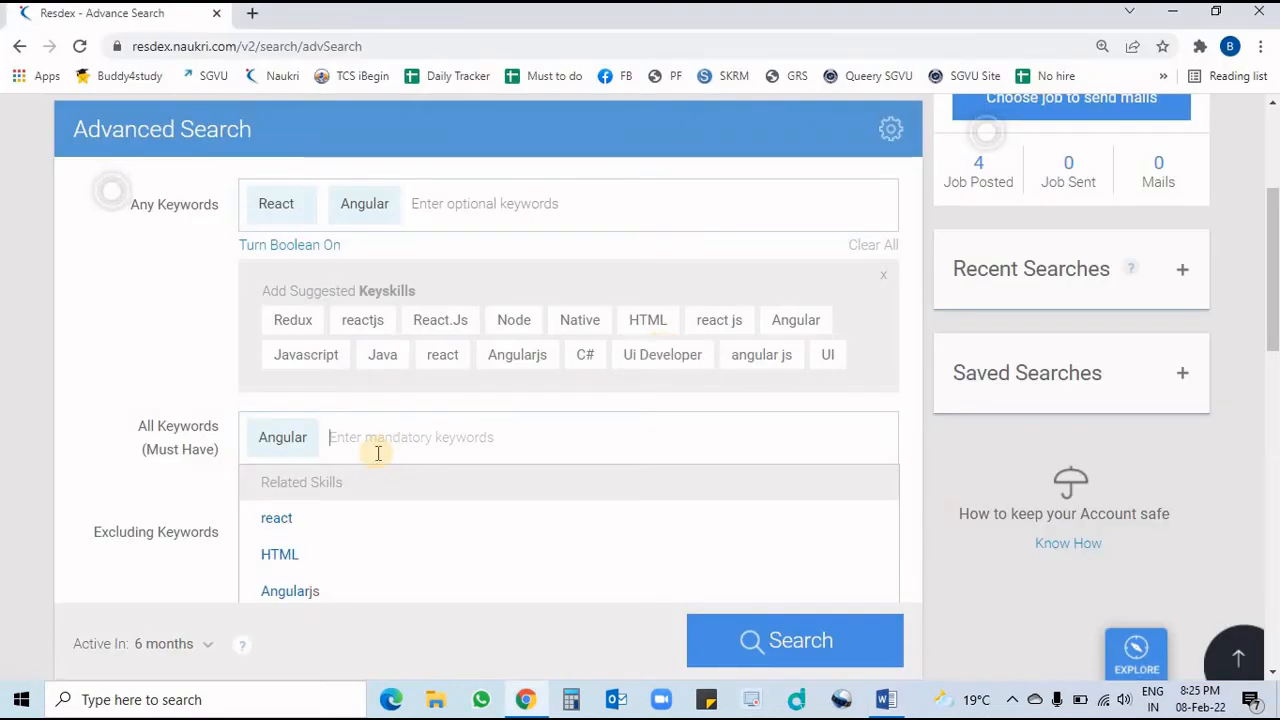
text(HTML)
key(Return)
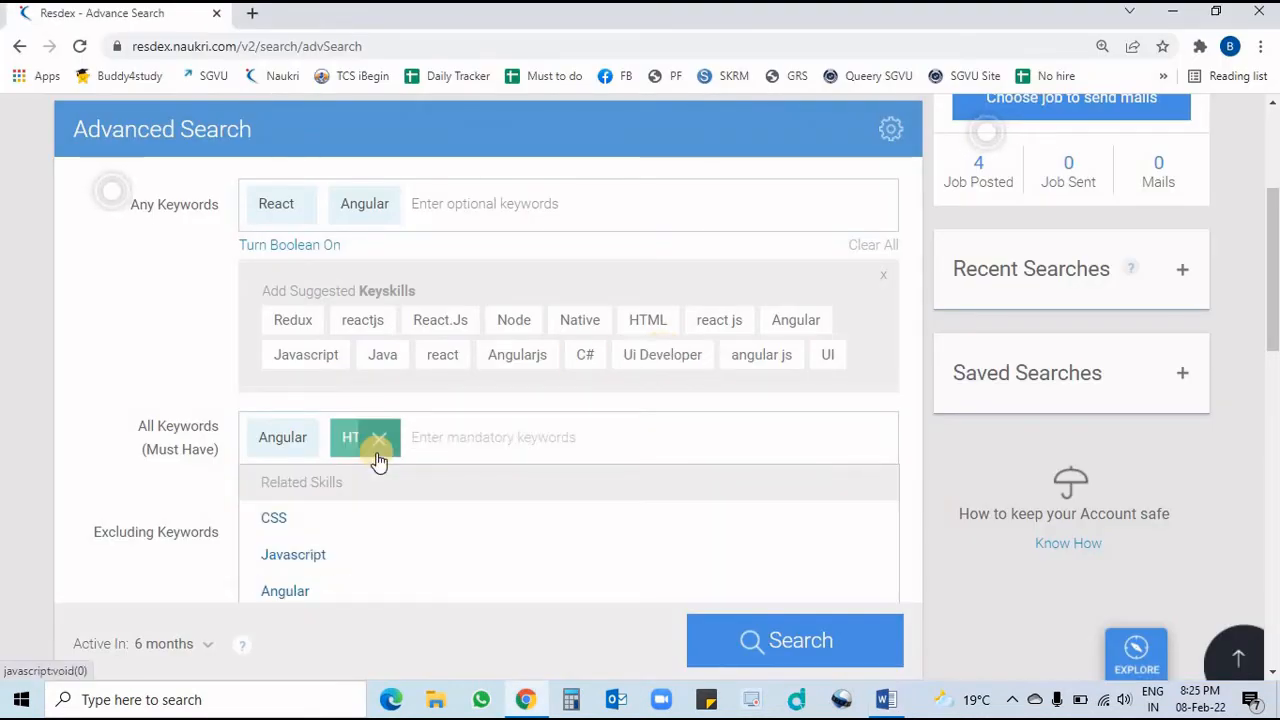
- Add CSS as a mandatory keyword under All Keywords
text(CSS)
key(Return)
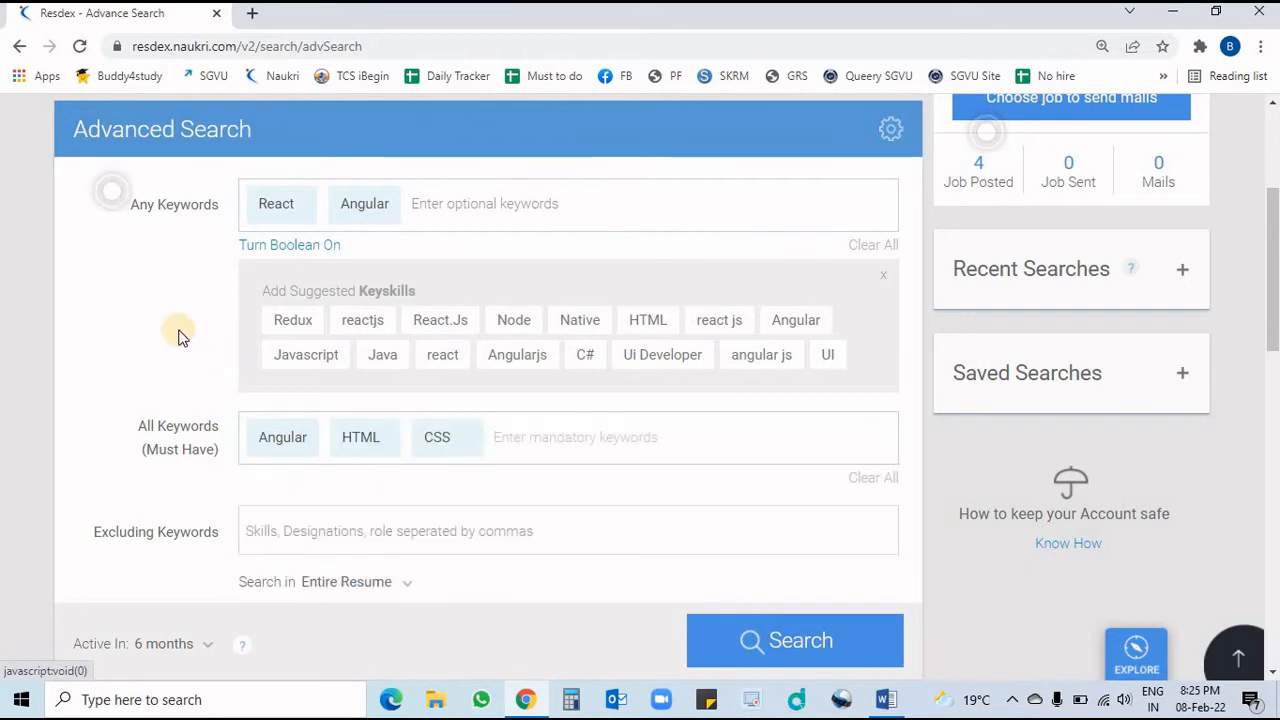
click(179, 331)
drag(1275, 274, 1276, 278)
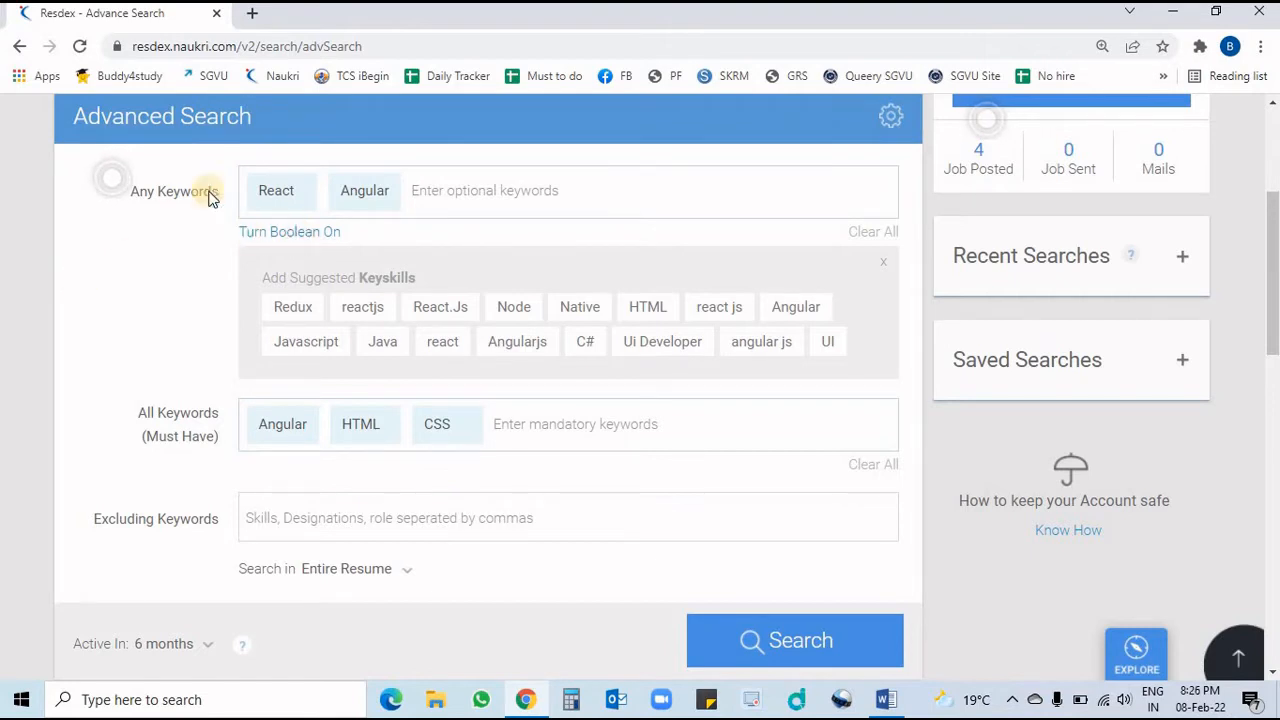
mouse_move(380, 207)
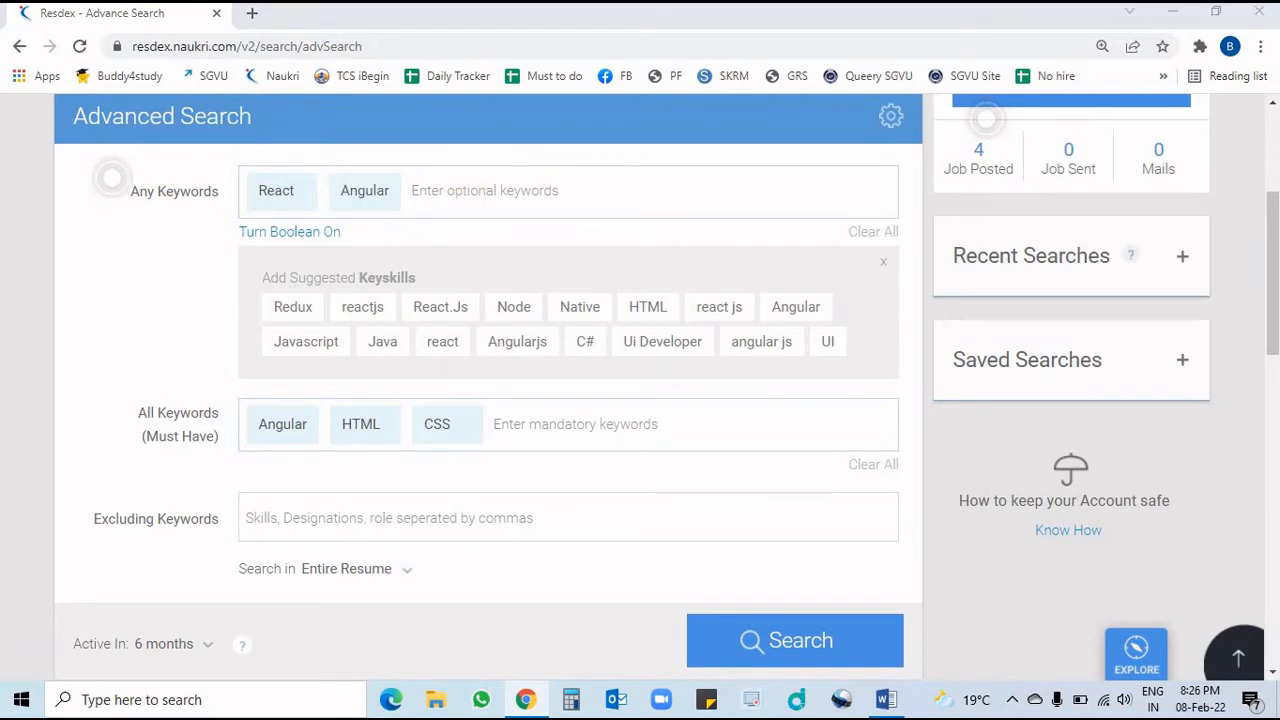
- Switch to the Word job description and examine how Javascript is written in the skills list
key(alt+Tab)
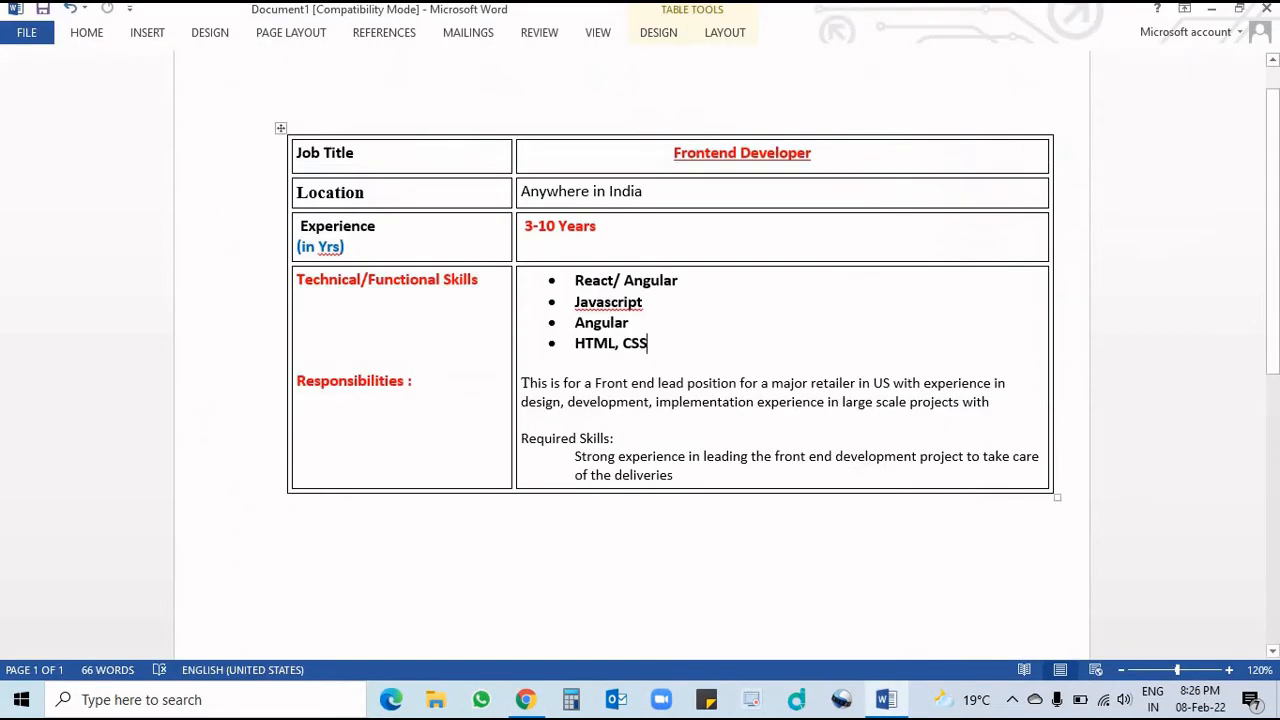
double_click(652, 301)
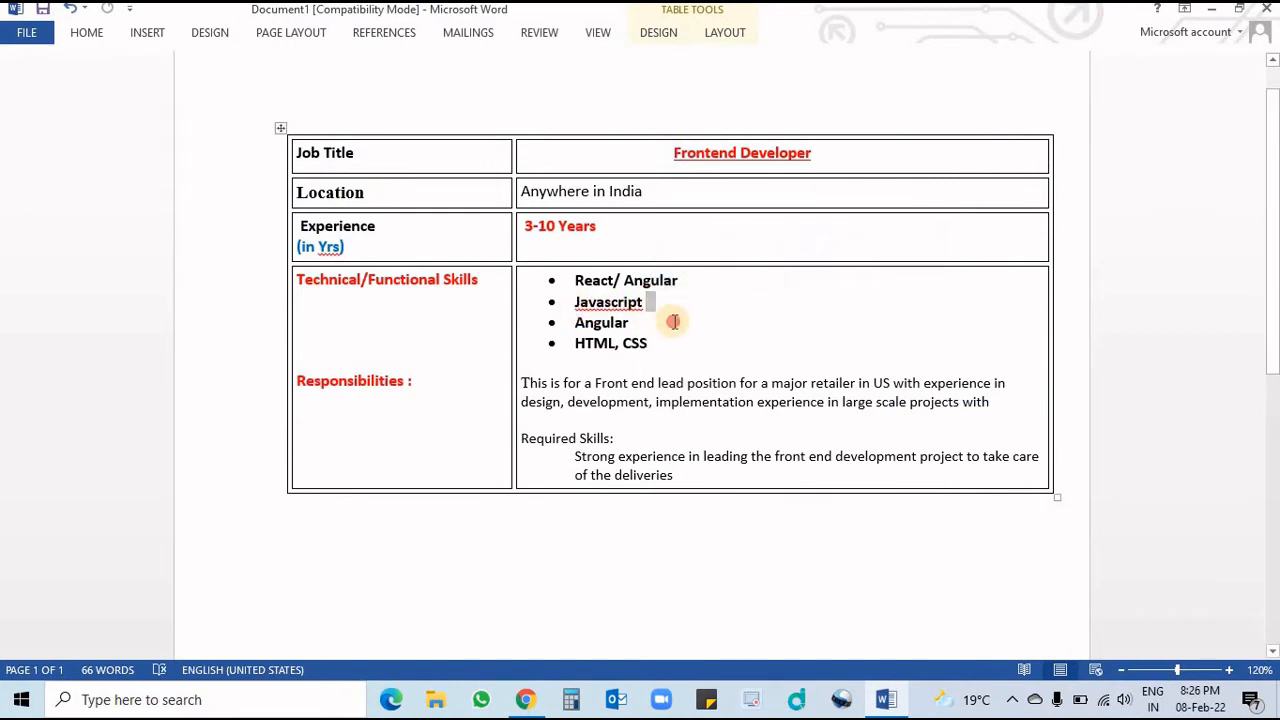
click(673, 321)
double_click(584, 302)
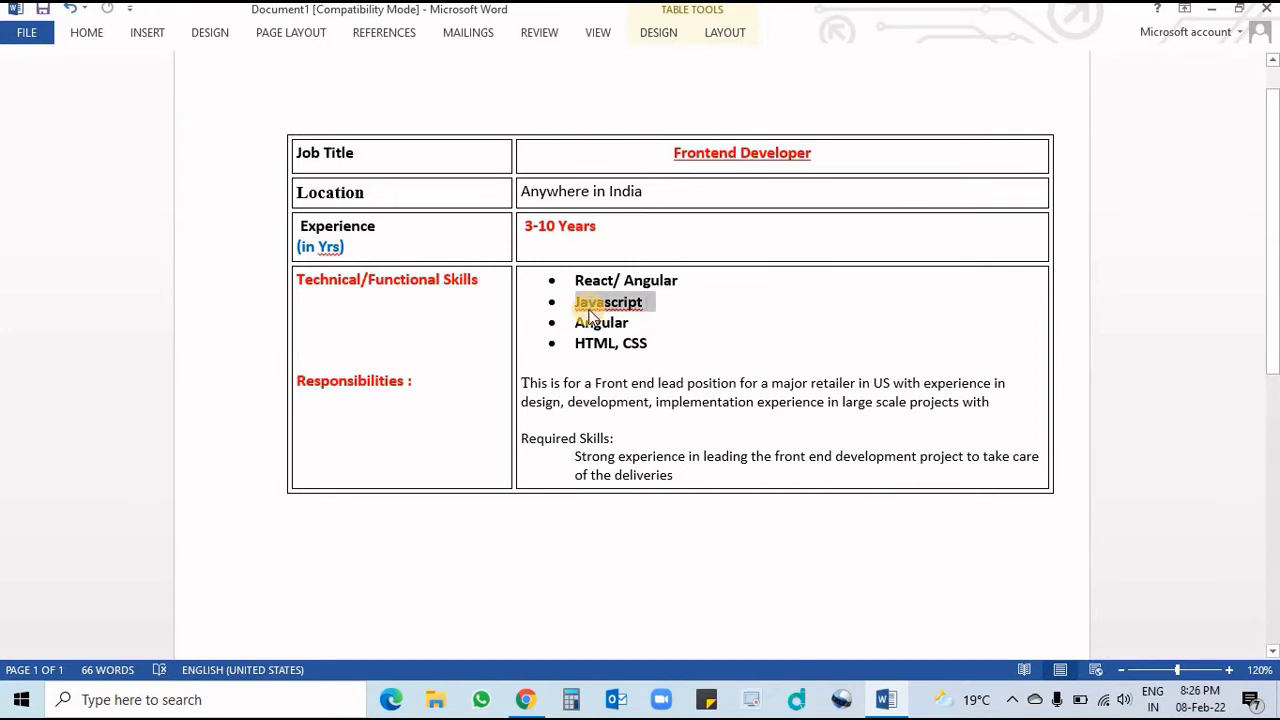
click(655, 318)
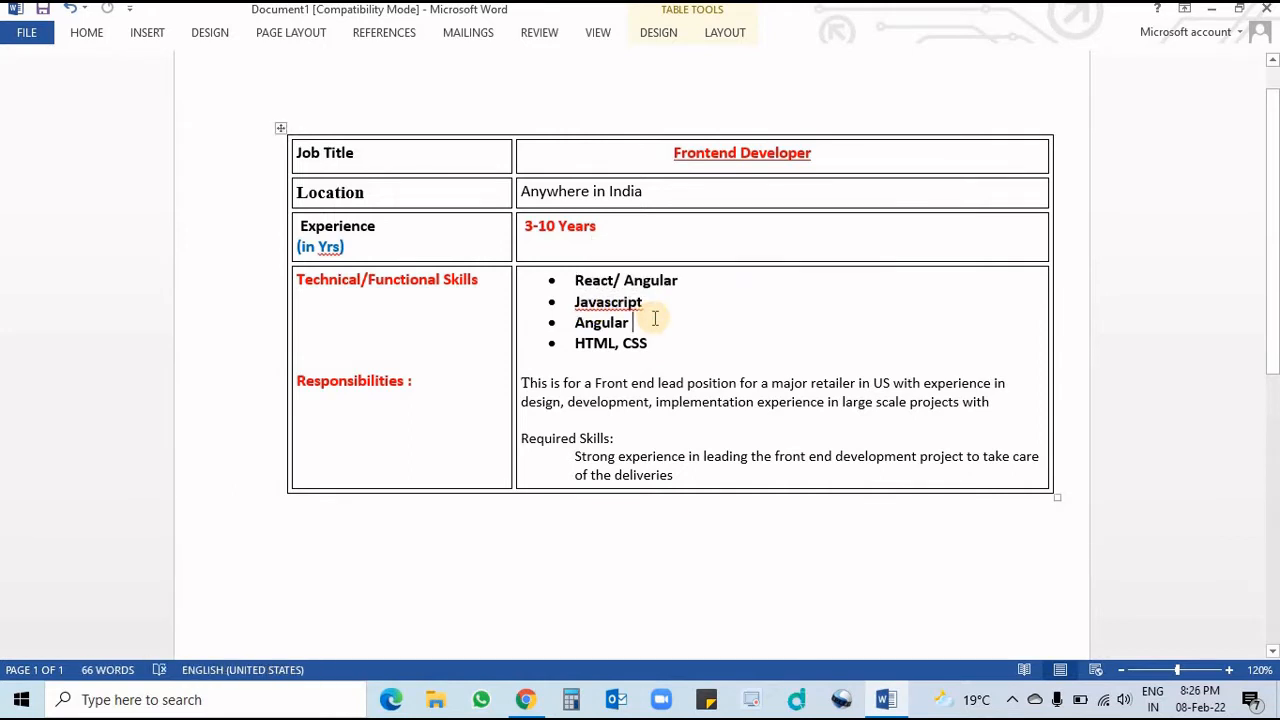
drag(643, 302, 577, 310)
click(643, 318)
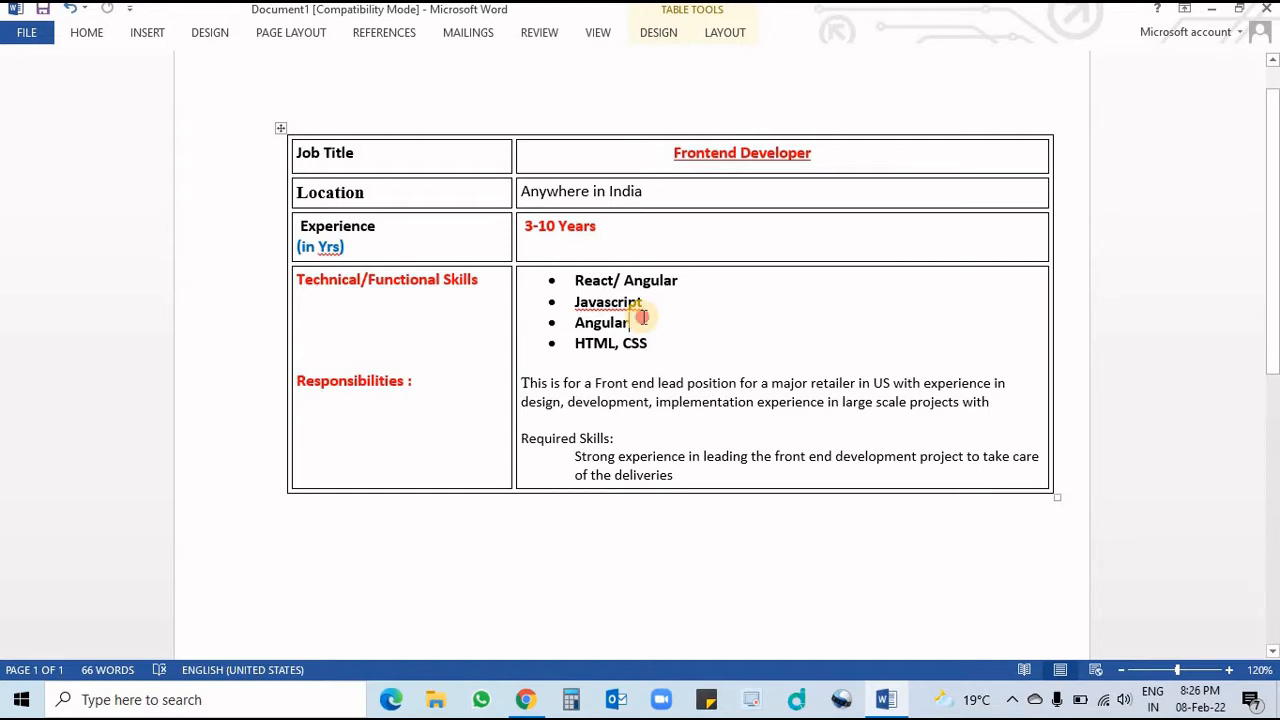
- Switch back to Chrome and replace the optional keywords React and Angular with Javascript under Any Keywords
key(alt+Tab)
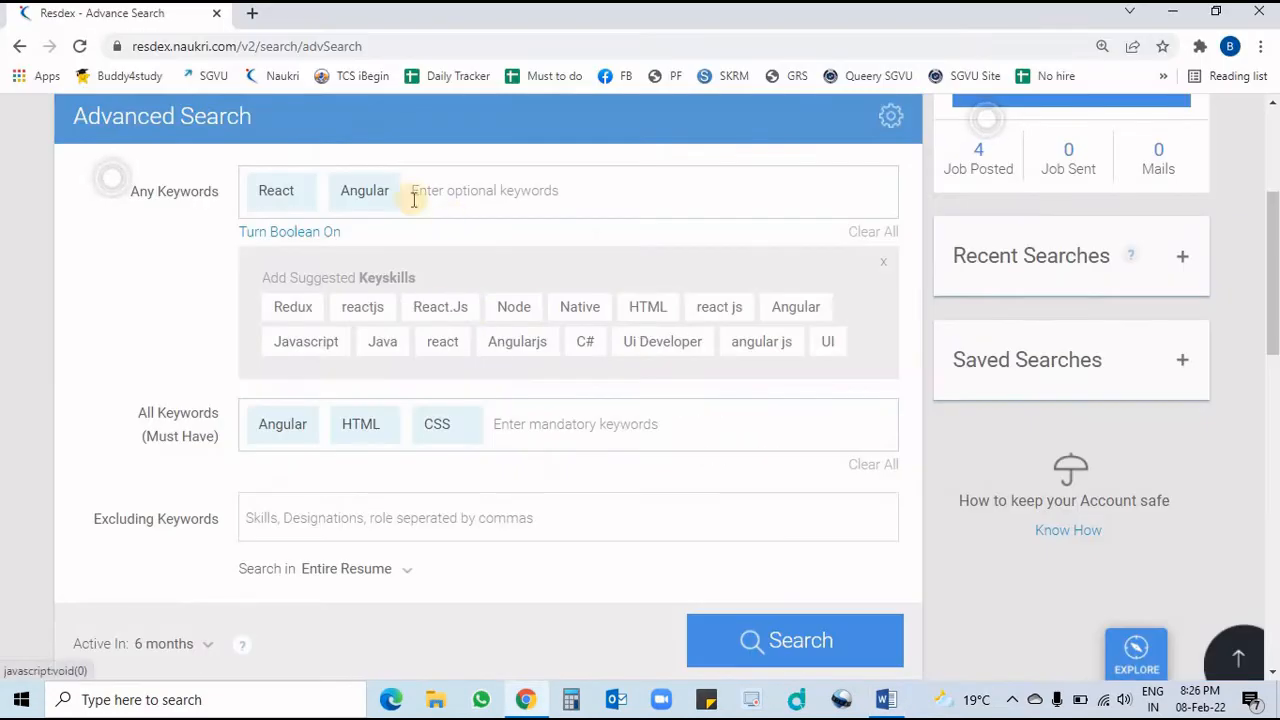
click(293, 207)
click(292, 205)
click(292, 189)
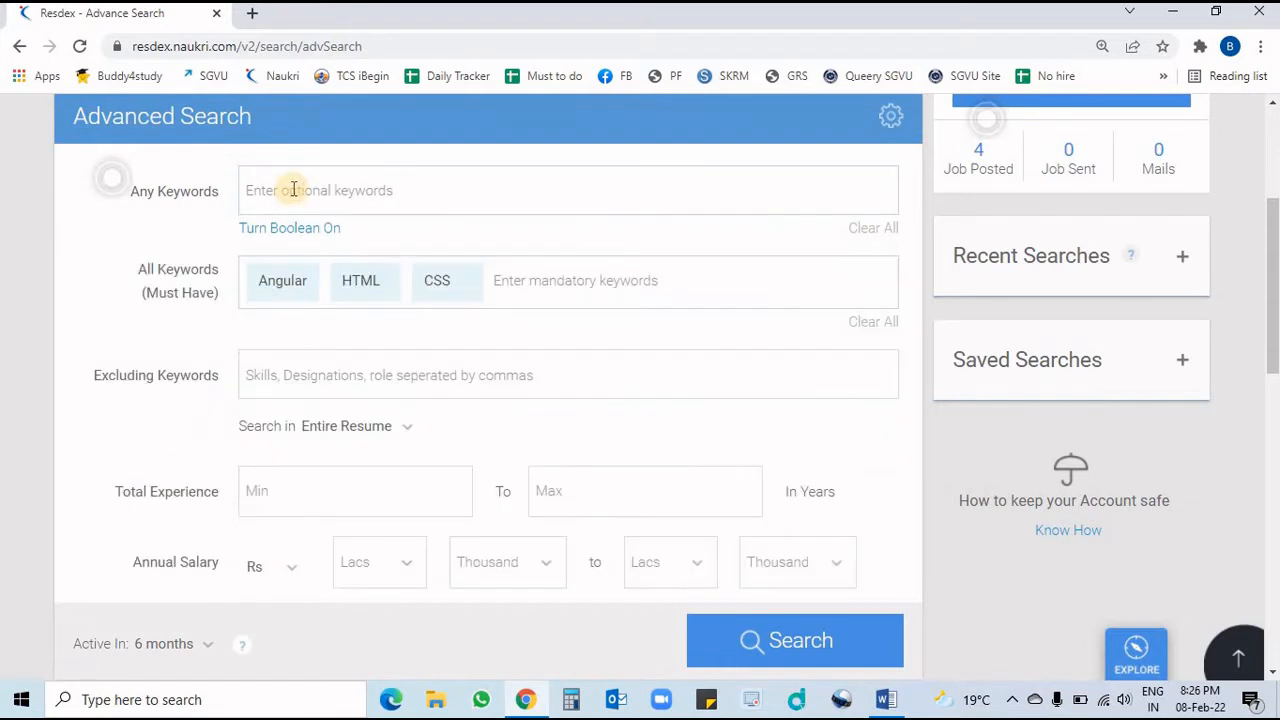
text(J)
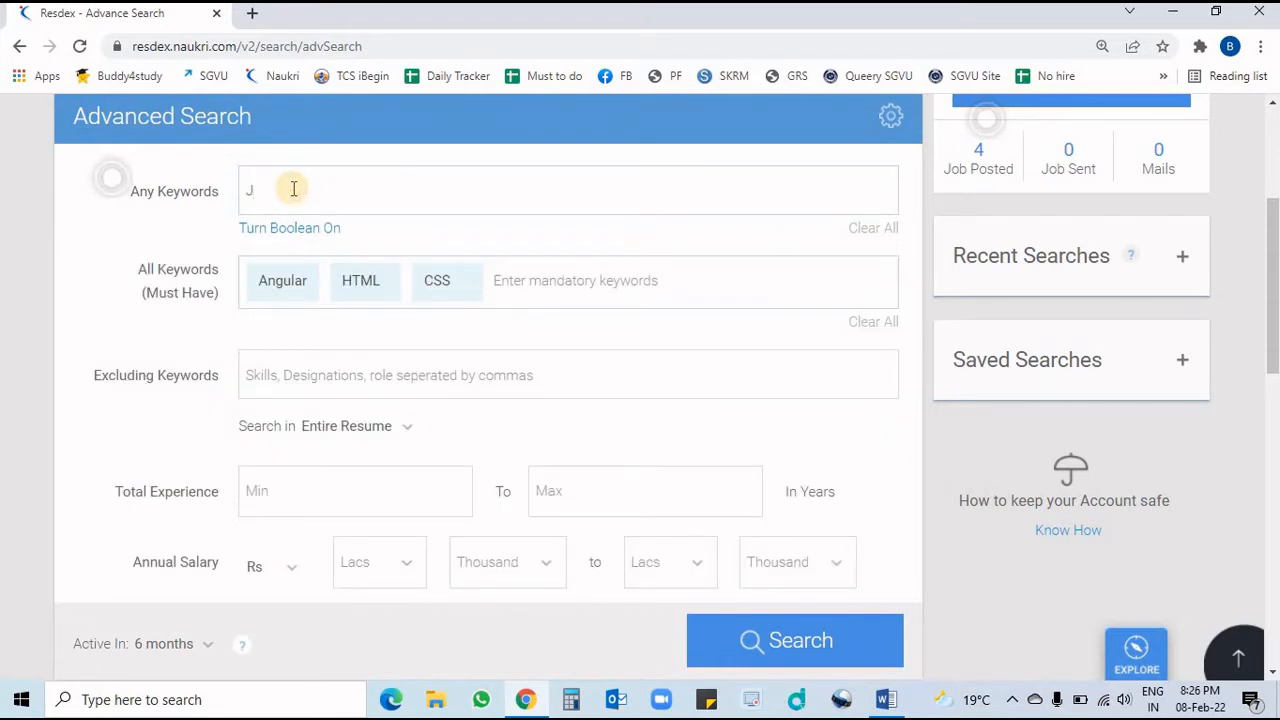
text(avasc)
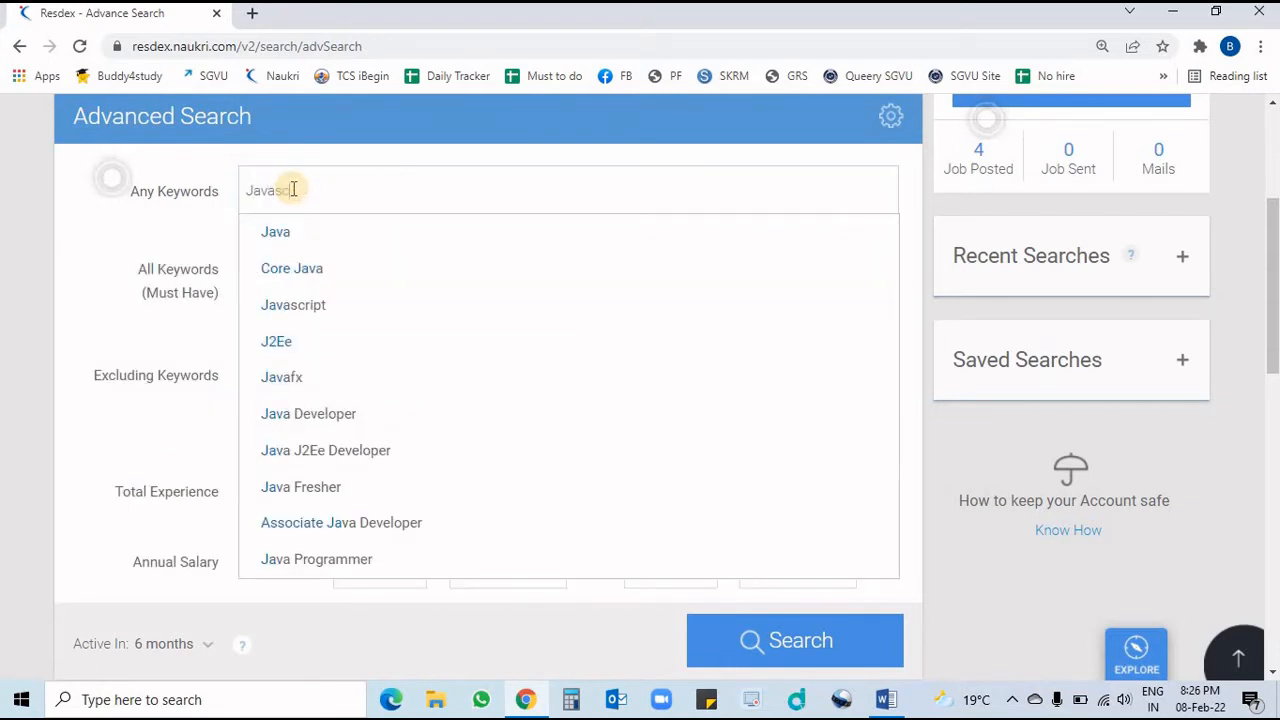
text(ript)
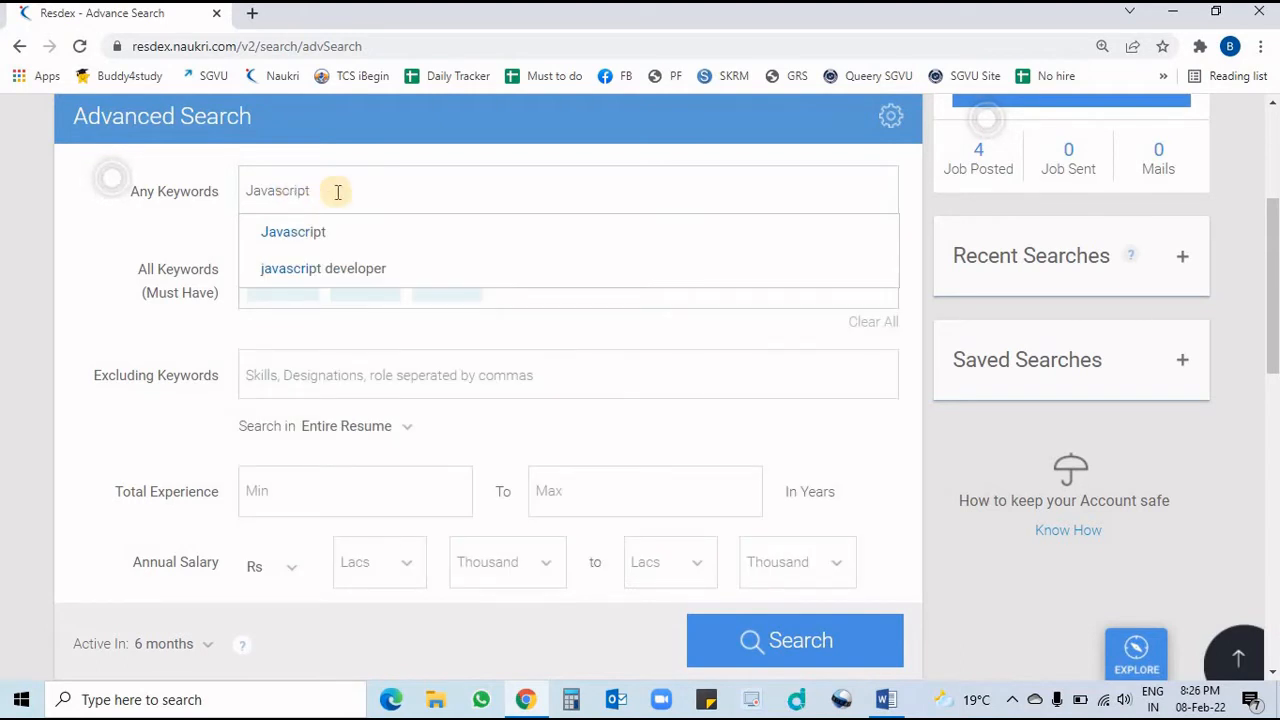
key(Return)
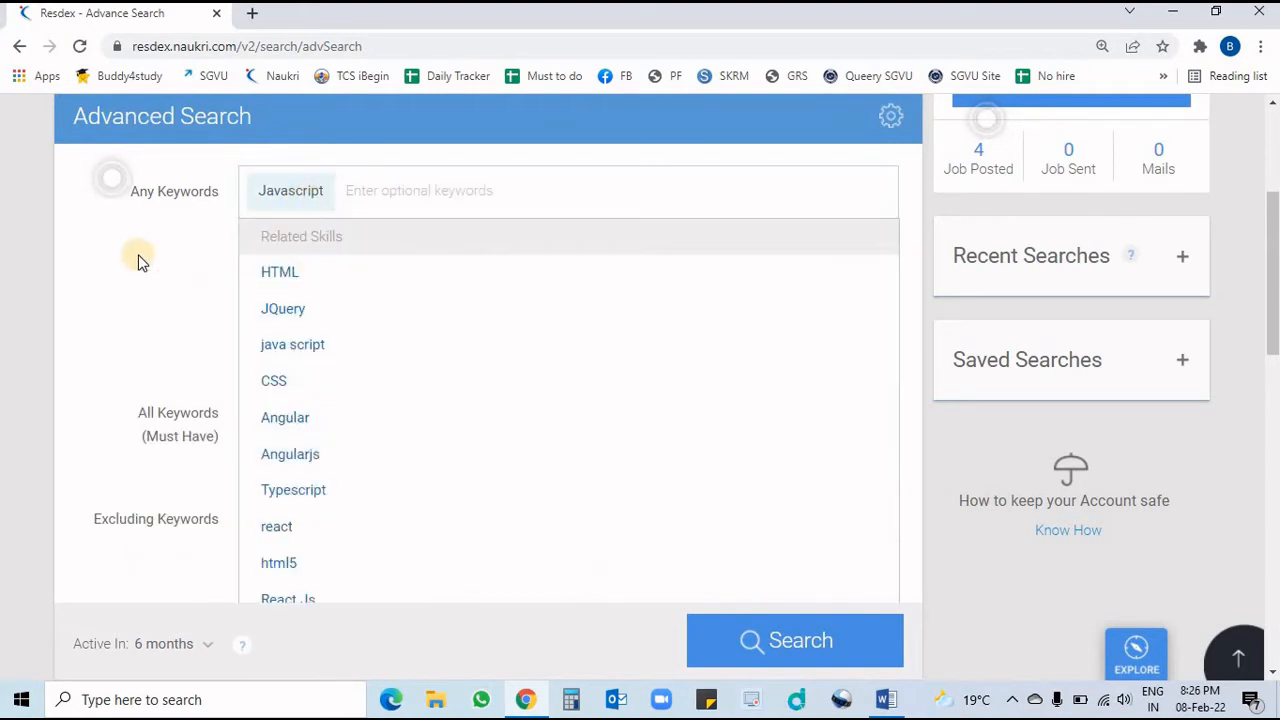
click(138, 260)
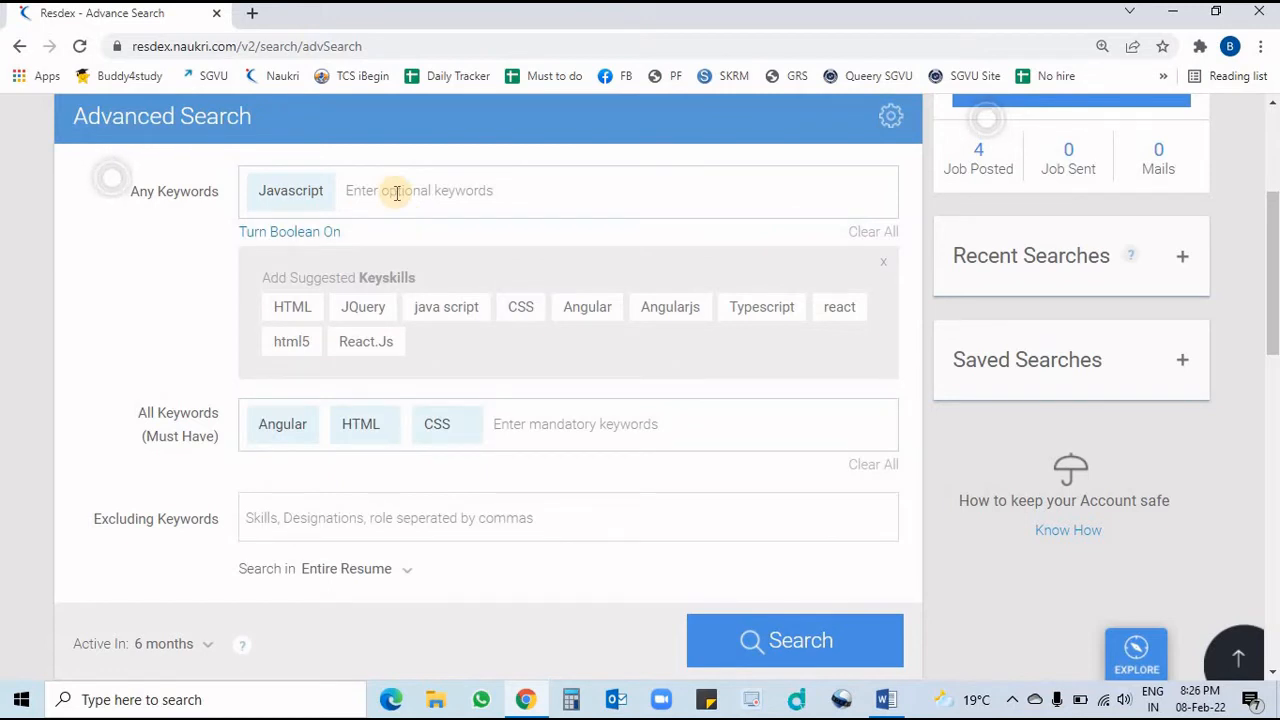
- Add the hyphenated spelling Java-script as another optional keyword under Any Keywords
click(357, 193)
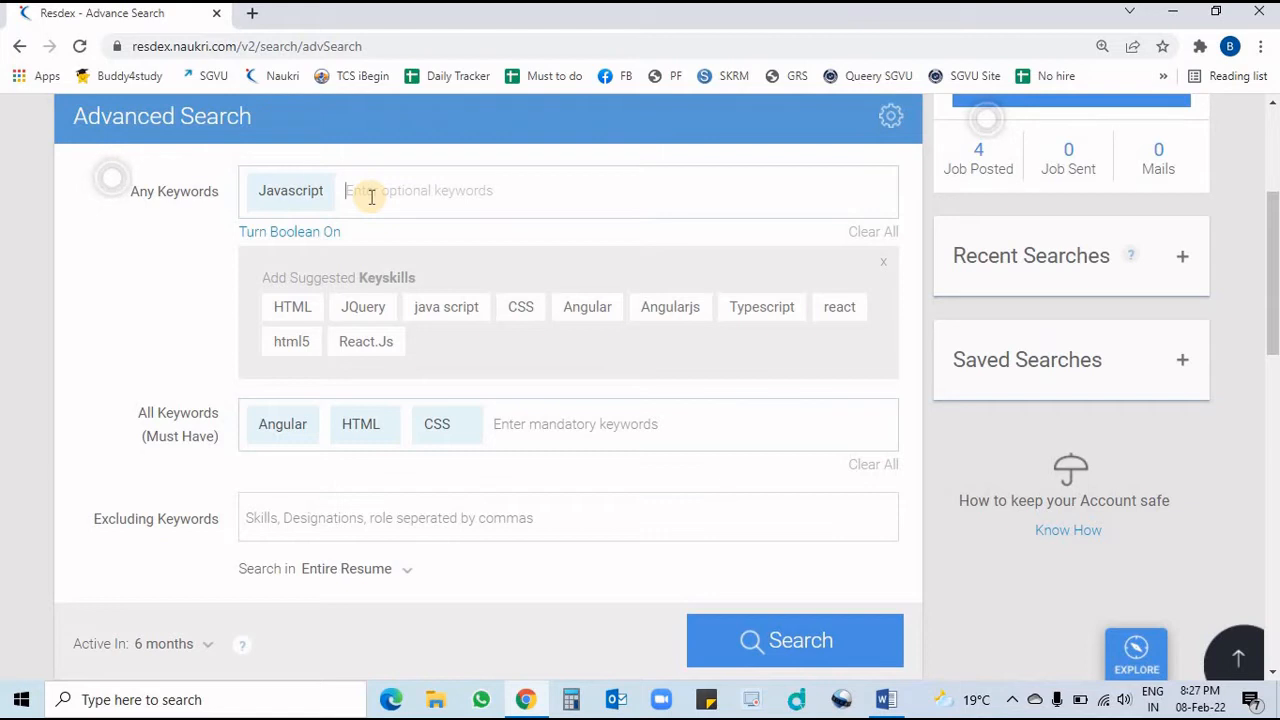
text(Ja)
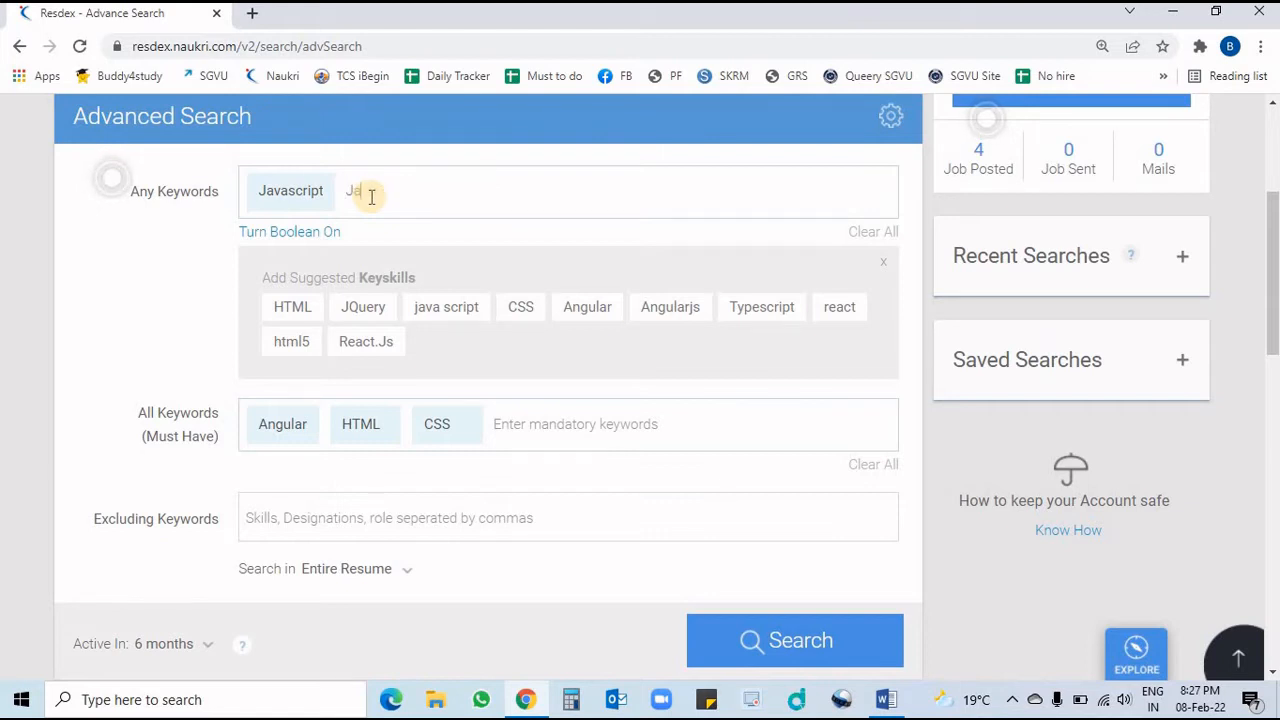
text(va)
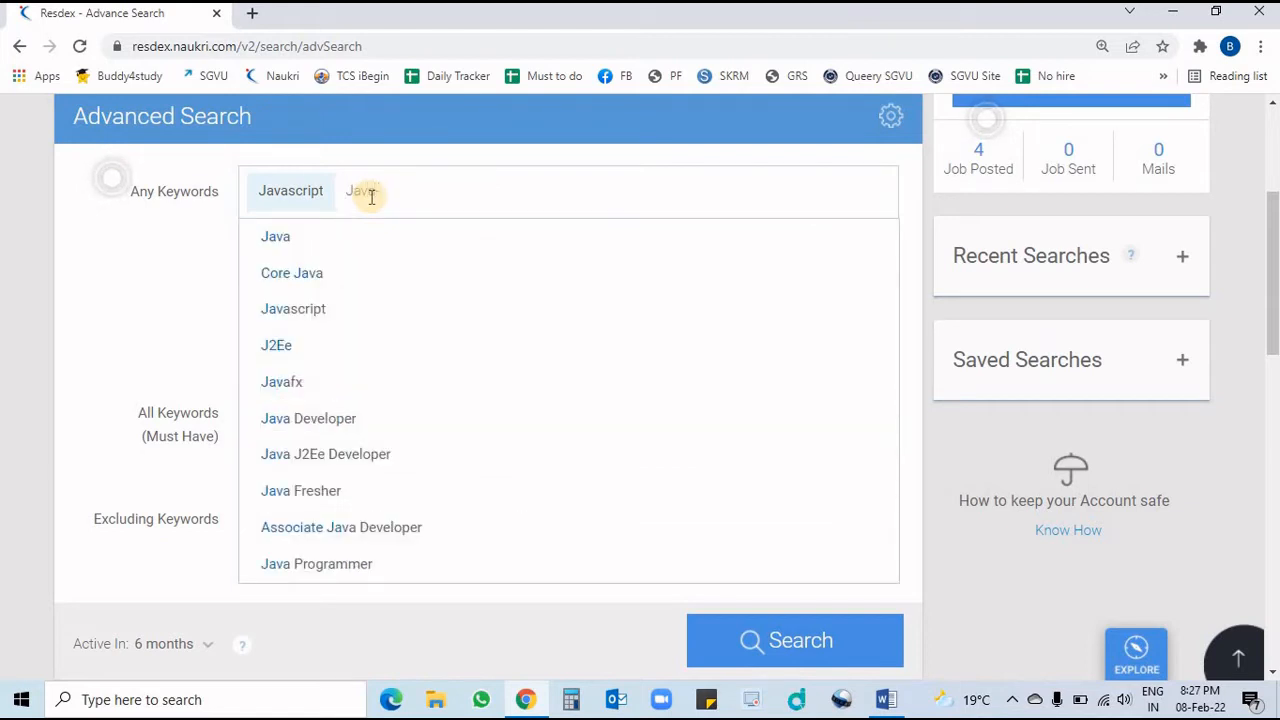
text(script,)
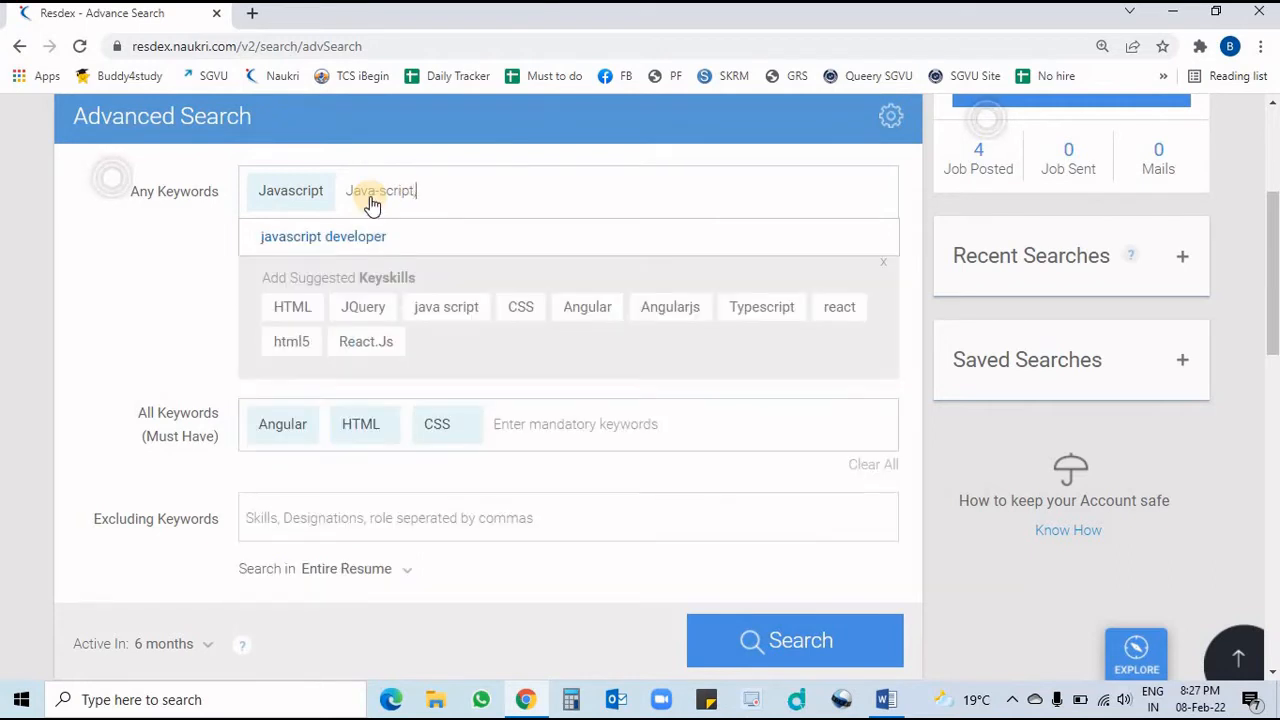
key(Return)
click(187, 273)
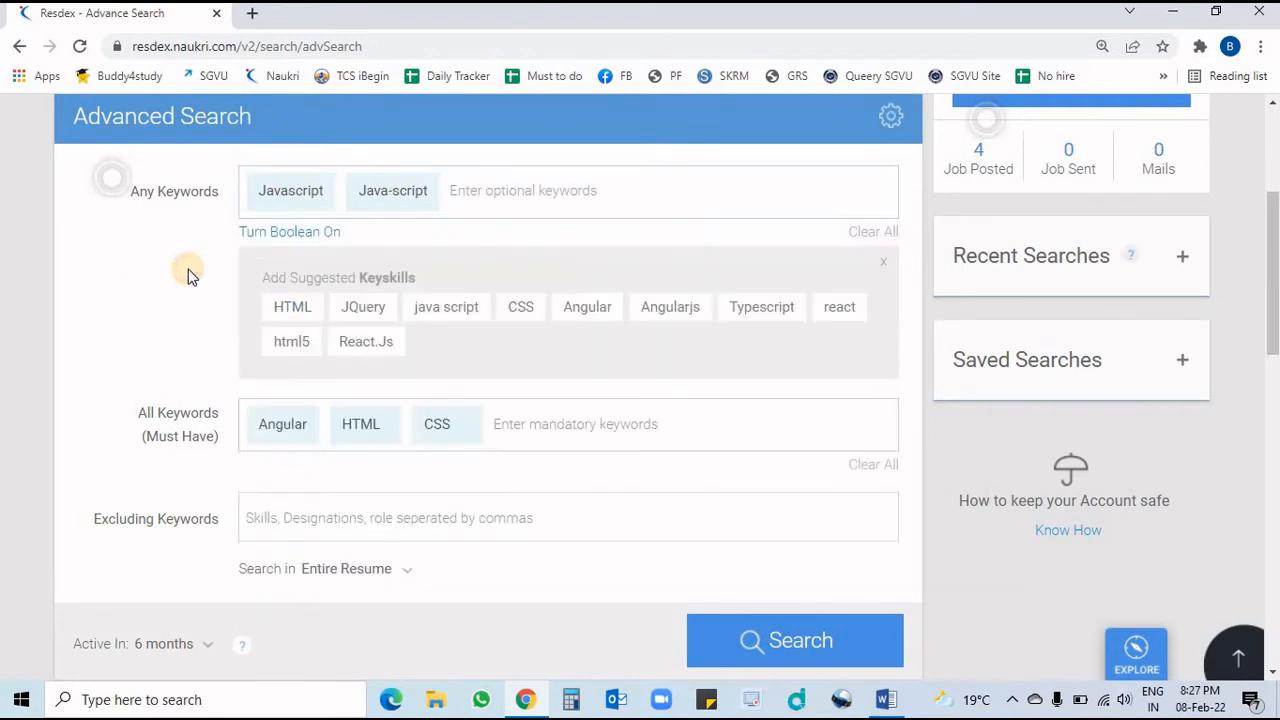
mouse_move(316, 212)
- Add the two-word spelling "Java script", enclosed in double quotes, as an optional keyword under Any Keywords
click(495, 192)
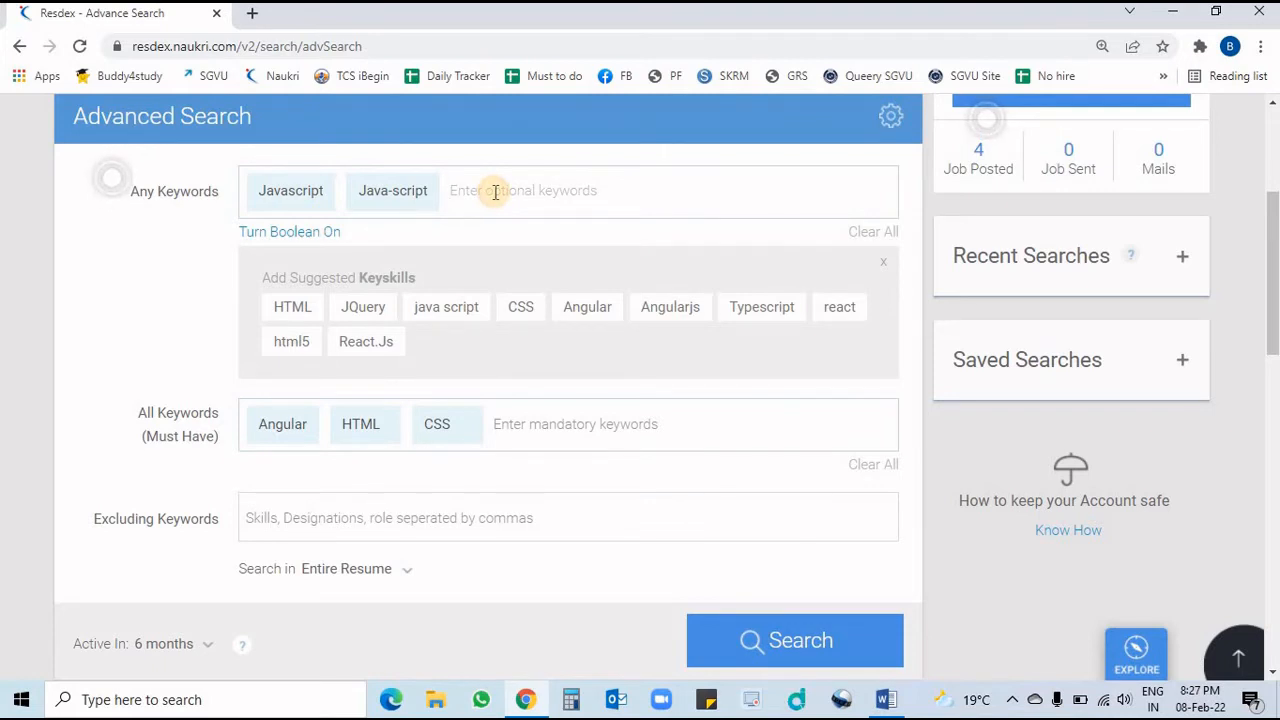
text("Java)
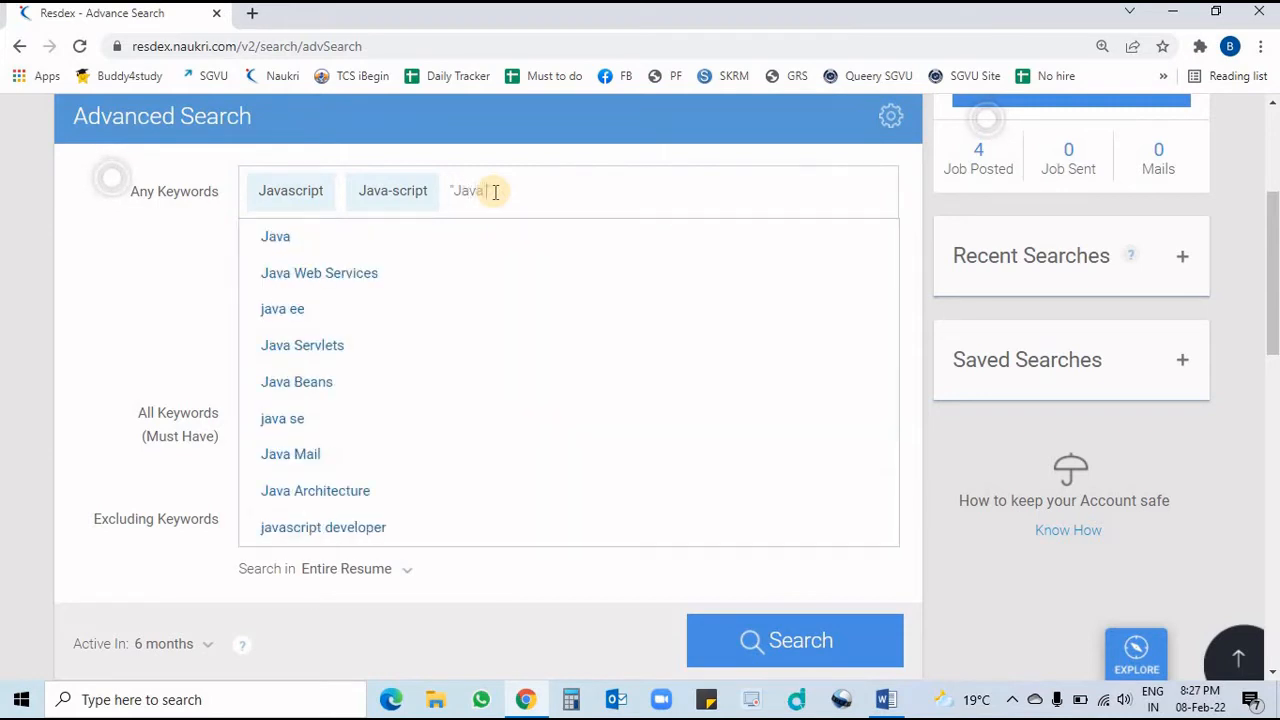
text( scrip)
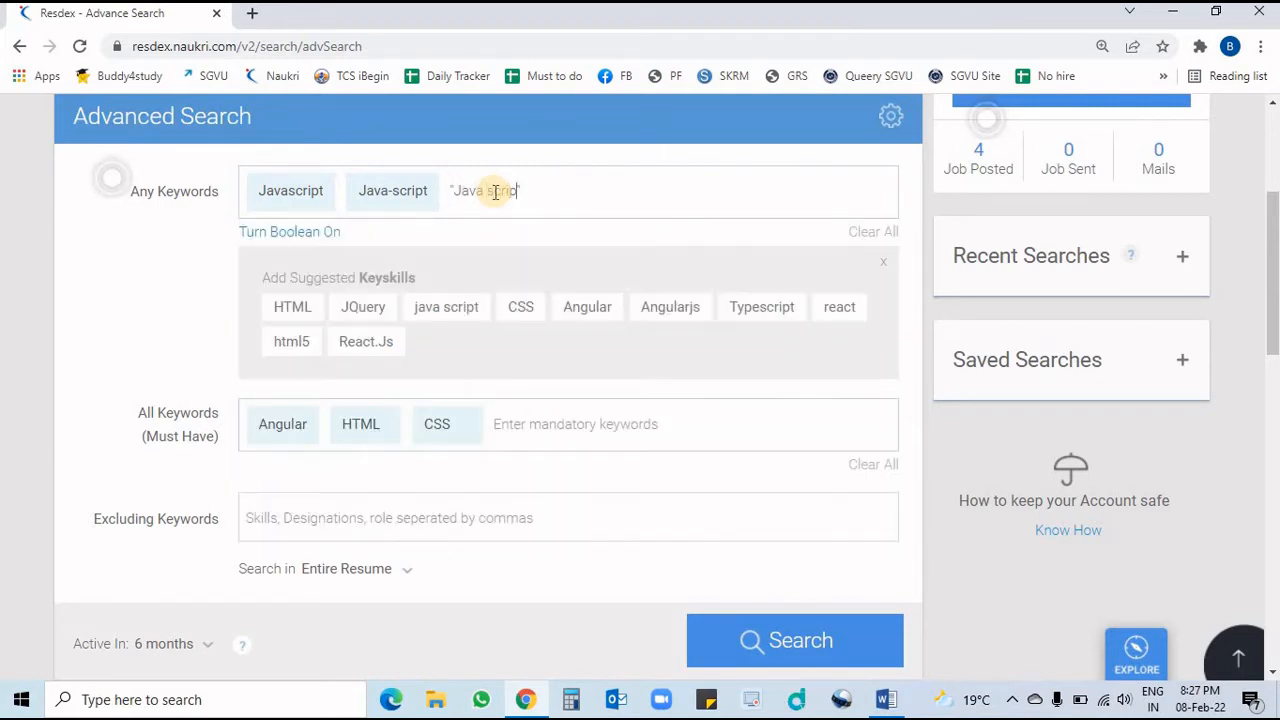
text(t")
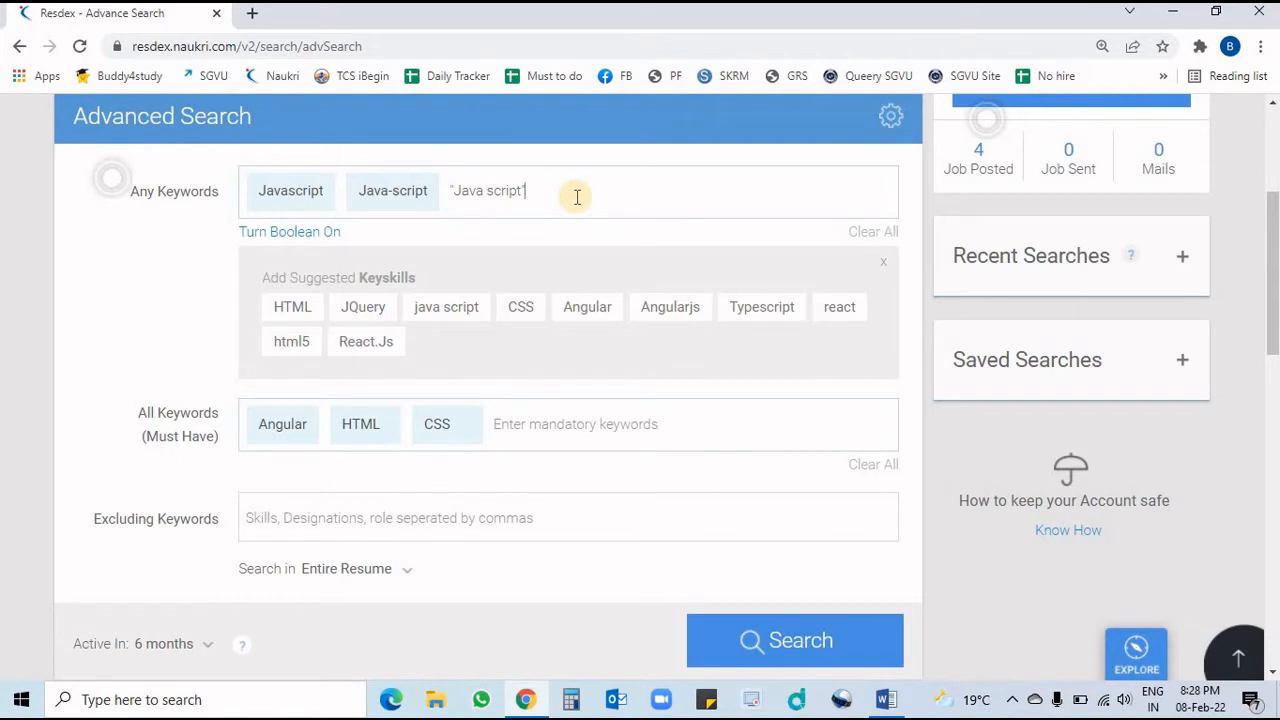
key(Return)
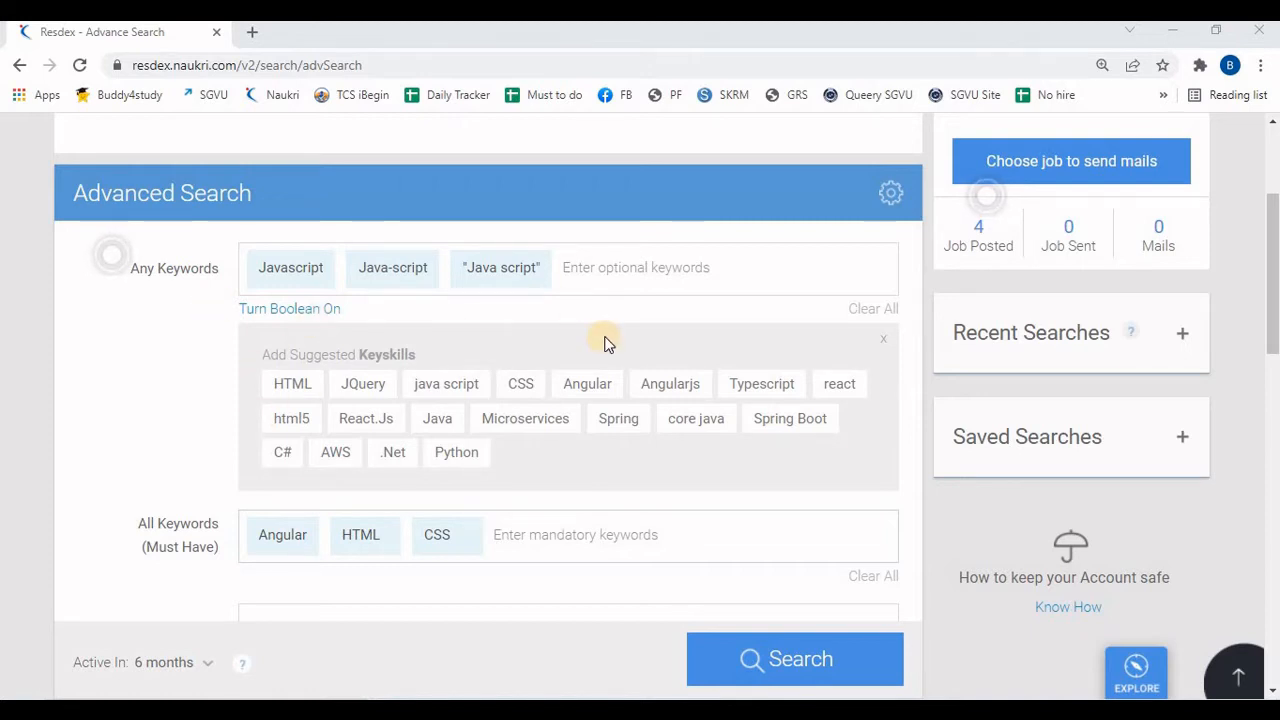
- Switch to the Word job description and check the React/ Angular line in the skills list
key(alt+Tab)
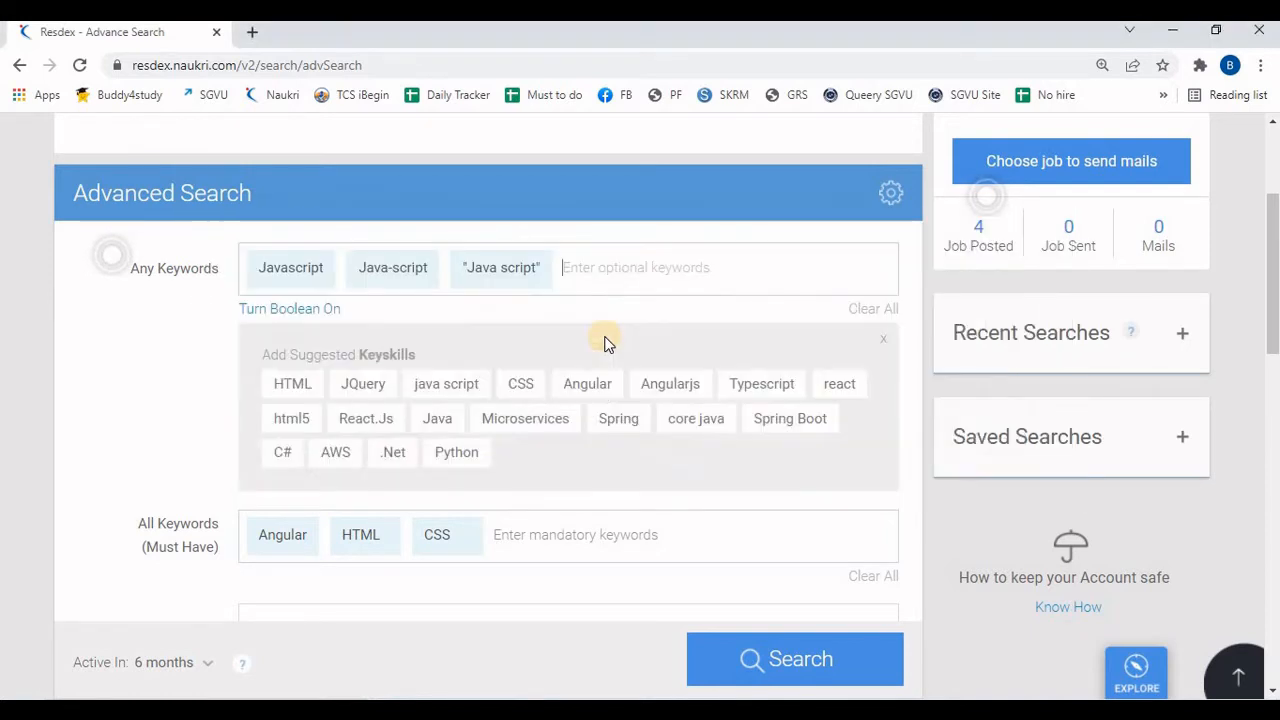
key(alt+Tab)
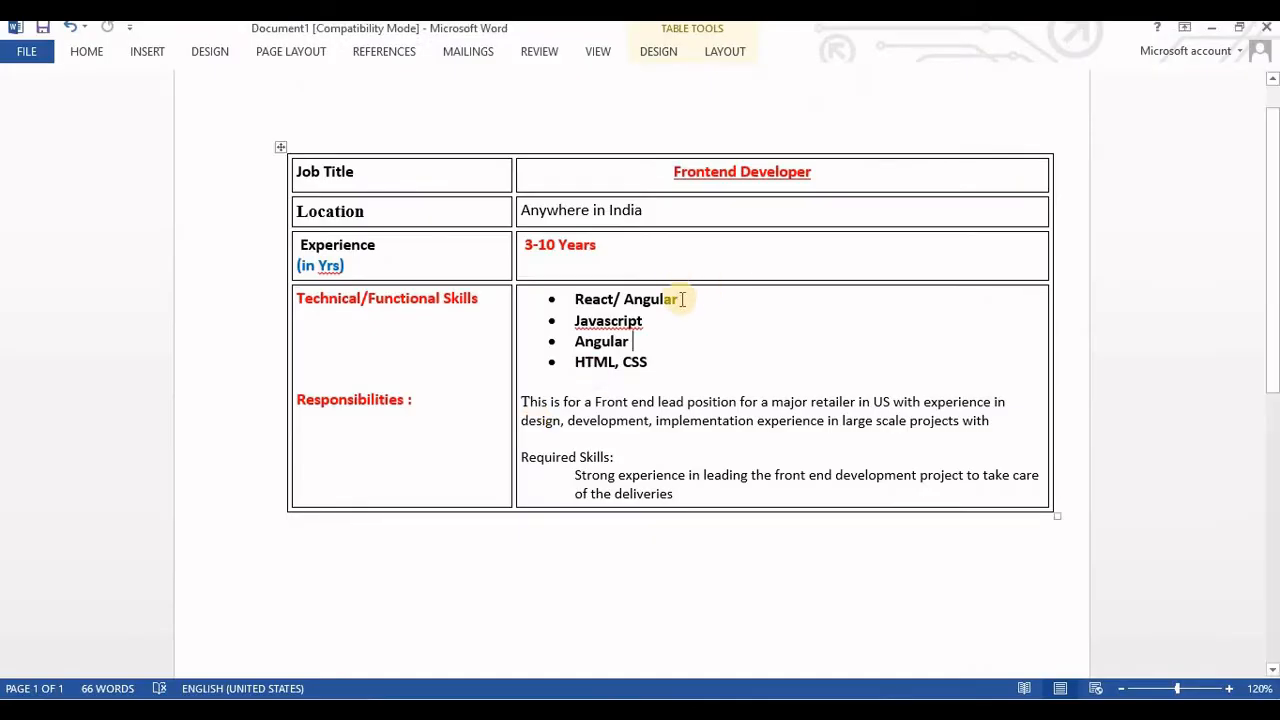
drag(683, 297, 583, 299)
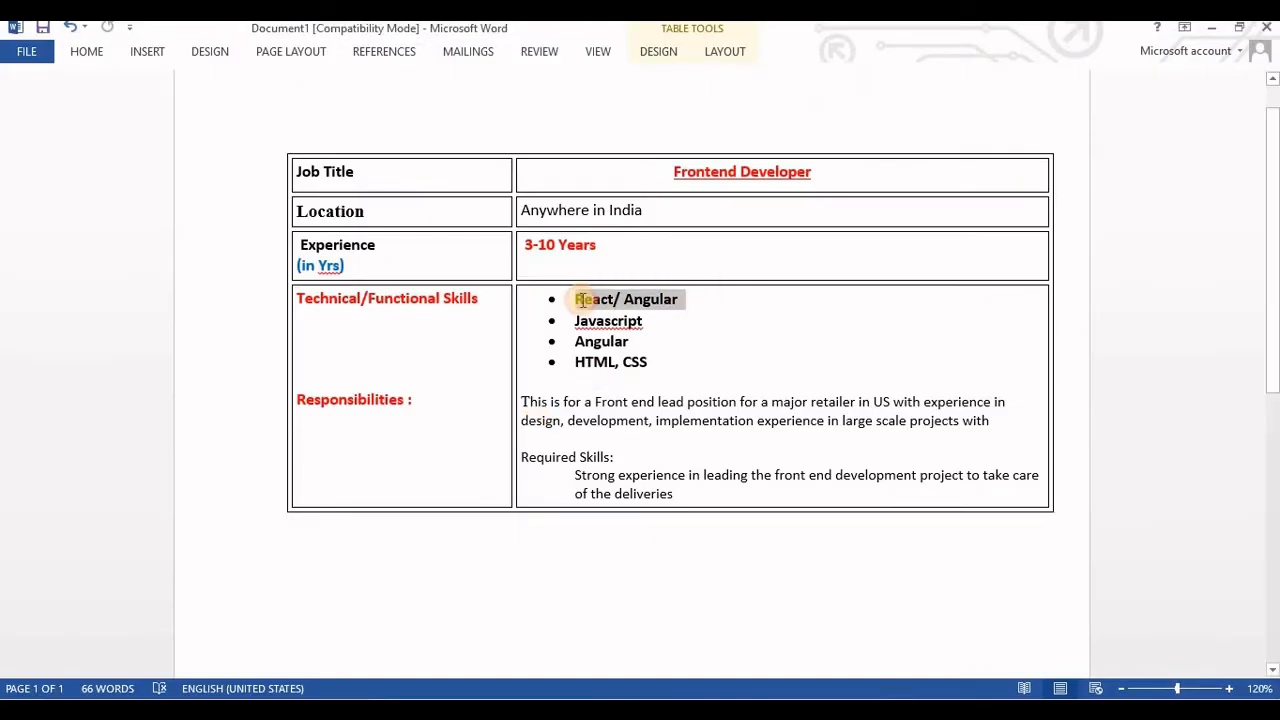
click(670, 308)
- Switch back to Chrome, review the optional and mandatory keywords, and place the cursor in the Excluding Keywords field
key(alt+Tab)
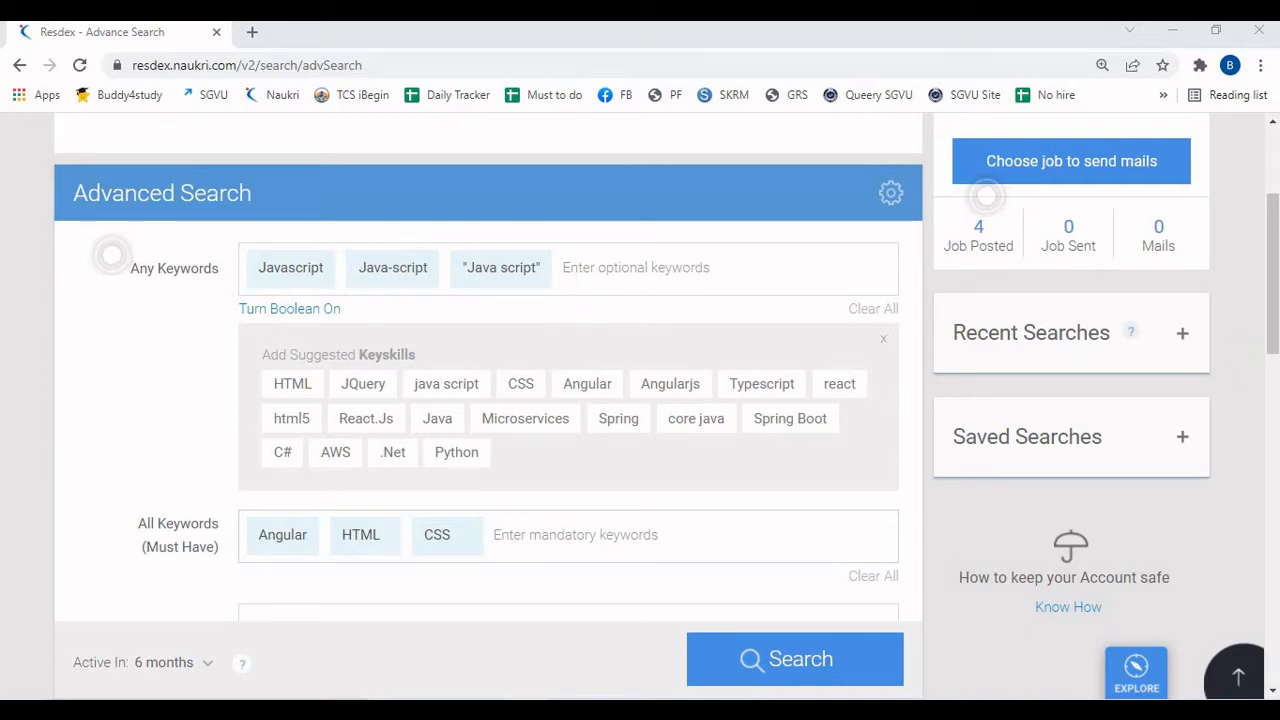
mouse_move(1271, 329)
mouse_down()
mouse_move(1272, 388)
mouse_move(1274, 340)
mouse_up()
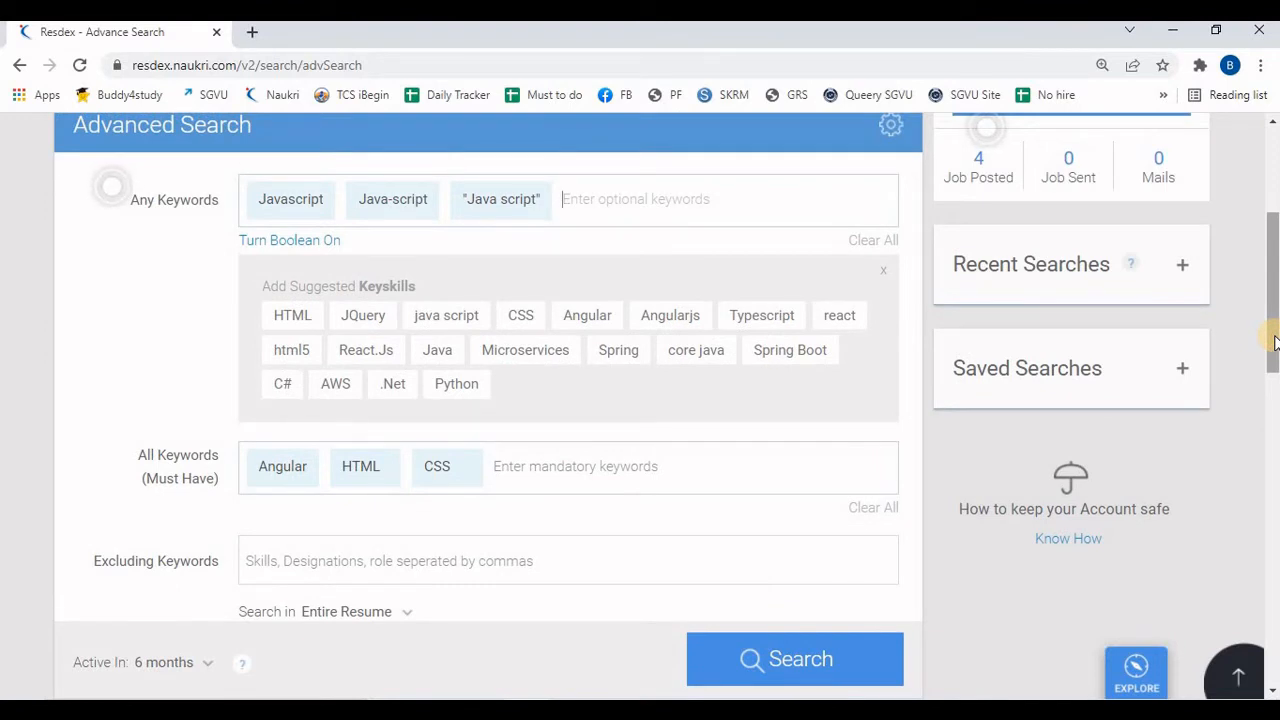
mouse_move(1274, 341)
mouse_down()
mouse_move(1274, 400)
mouse_move(1274, 353)
mouse_up()
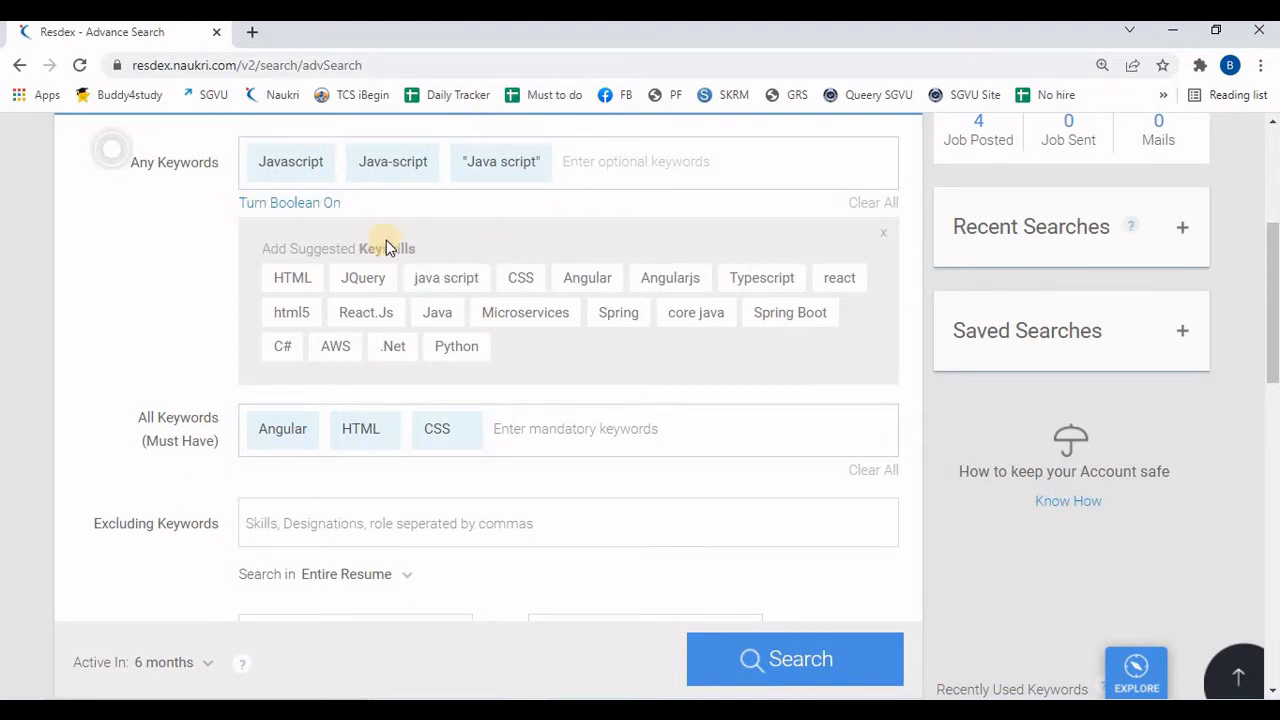
click(310, 534)
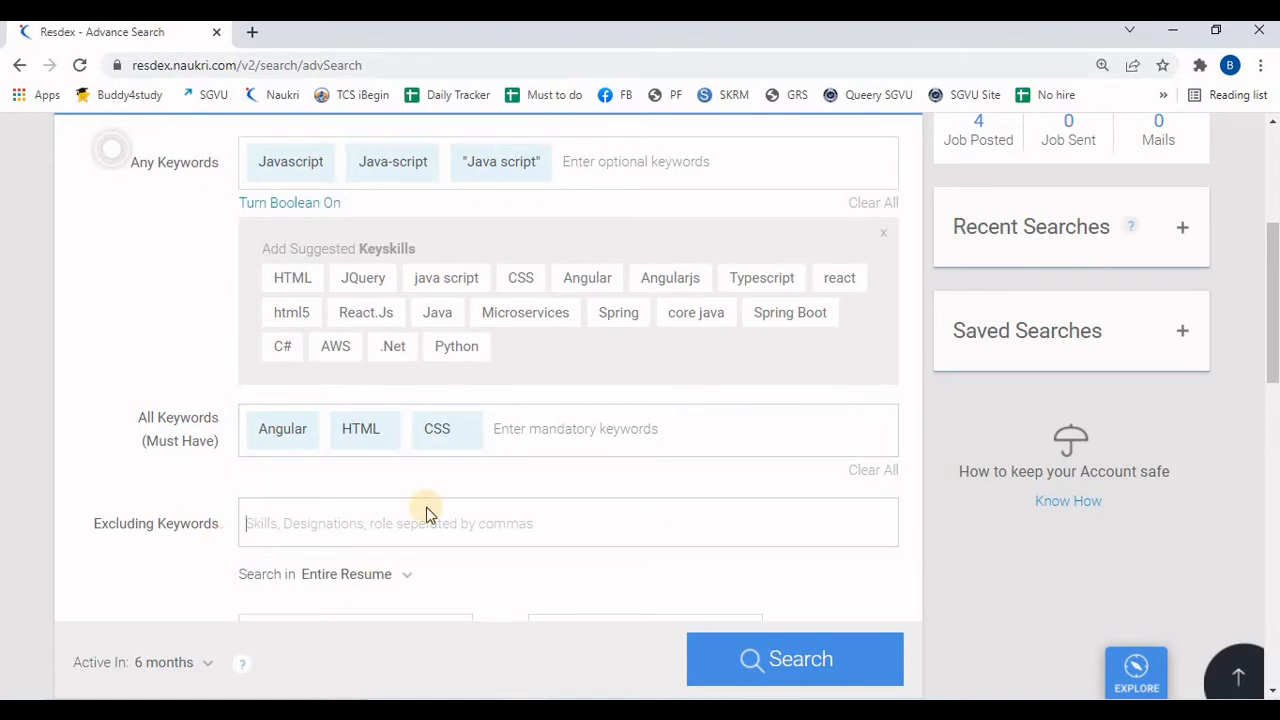
- Switch to the Word job description and review the whole technical skills list, from React/ Angular to HTML, CSS
key(alt+Tab)
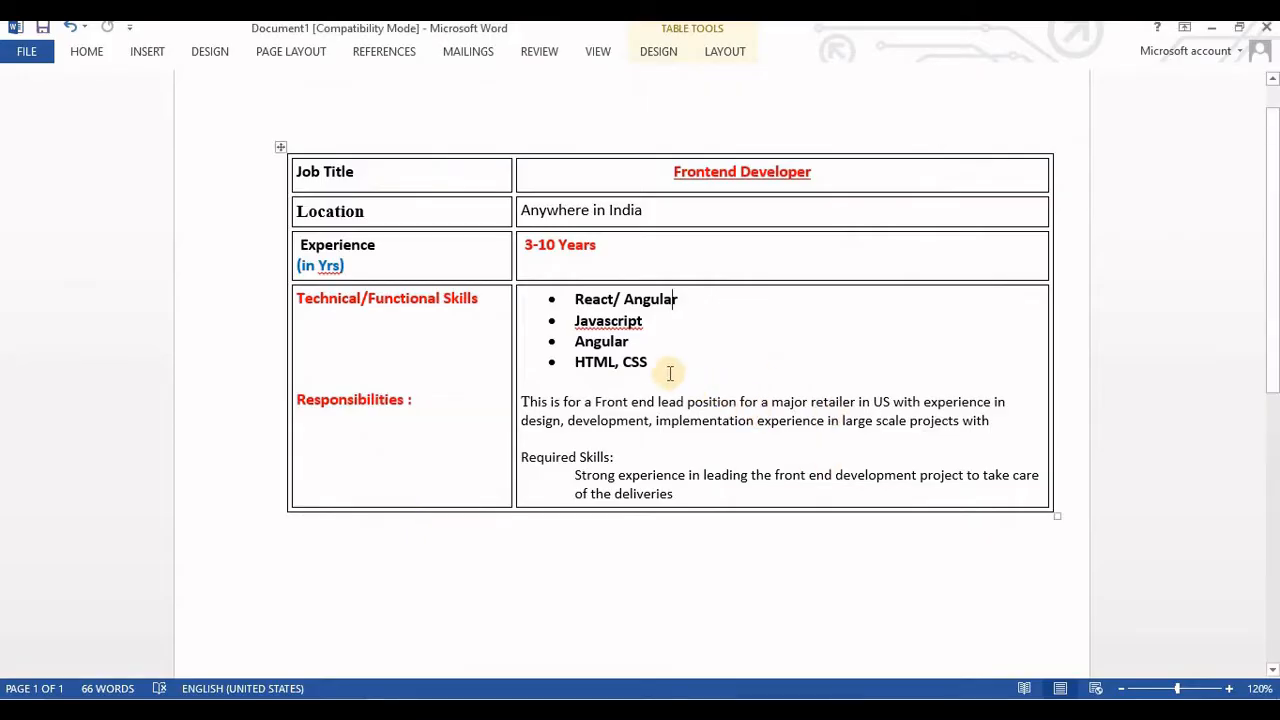
drag(658, 363, 578, 298)
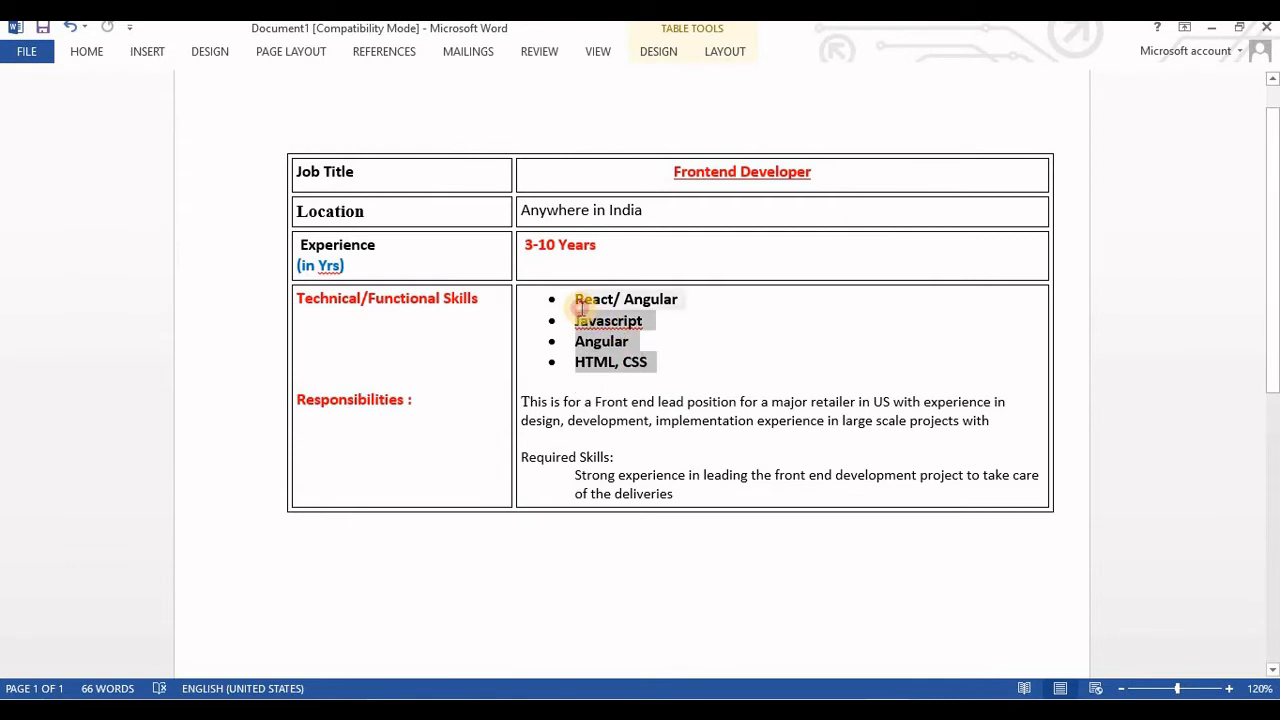
click(674, 375)
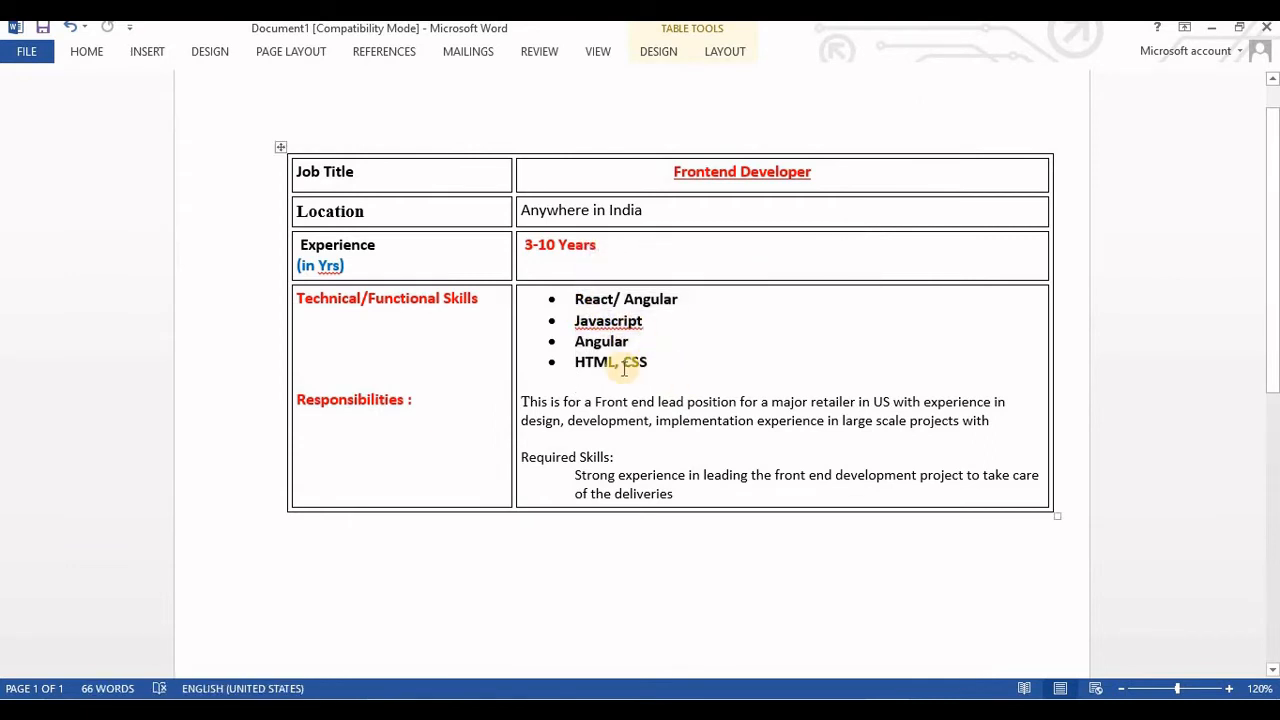
- Review the Frontend Developer job title and the technical skills list from React/ Angular to HTML, CSS in the job description
click(818, 176)
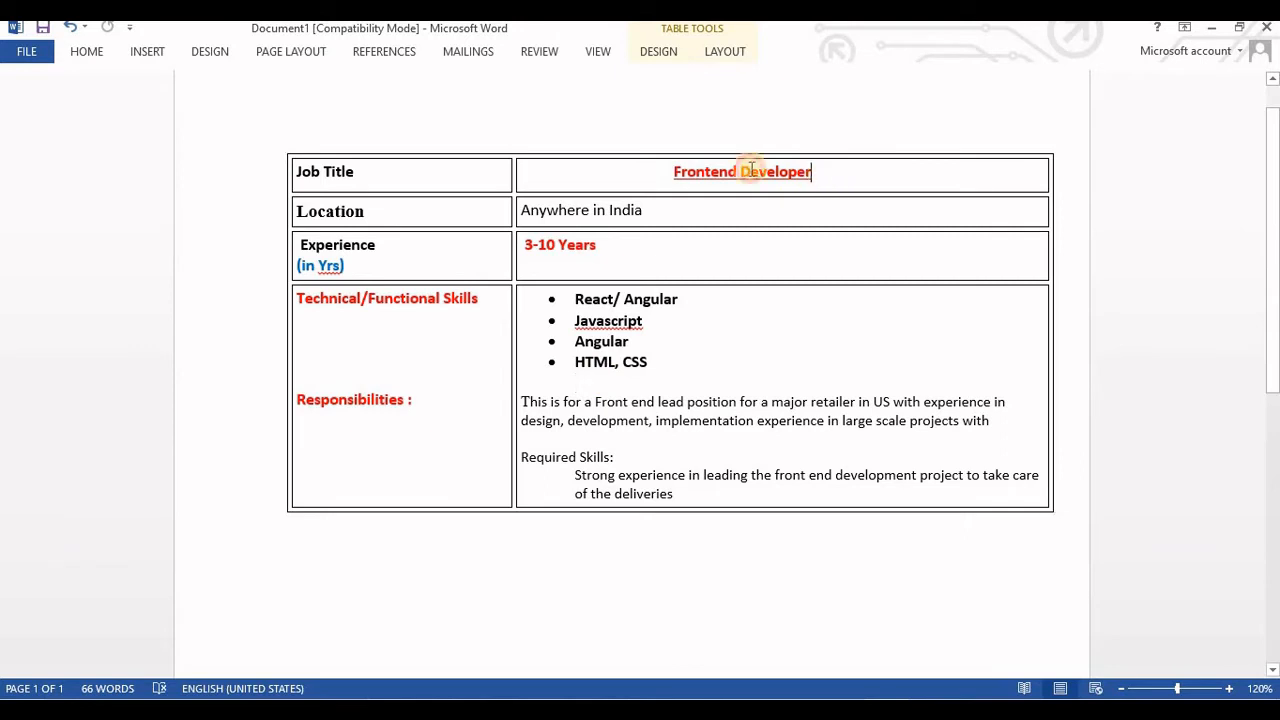
drag(750, 168, 674, 171)
drag(663, 363, 571, 294)
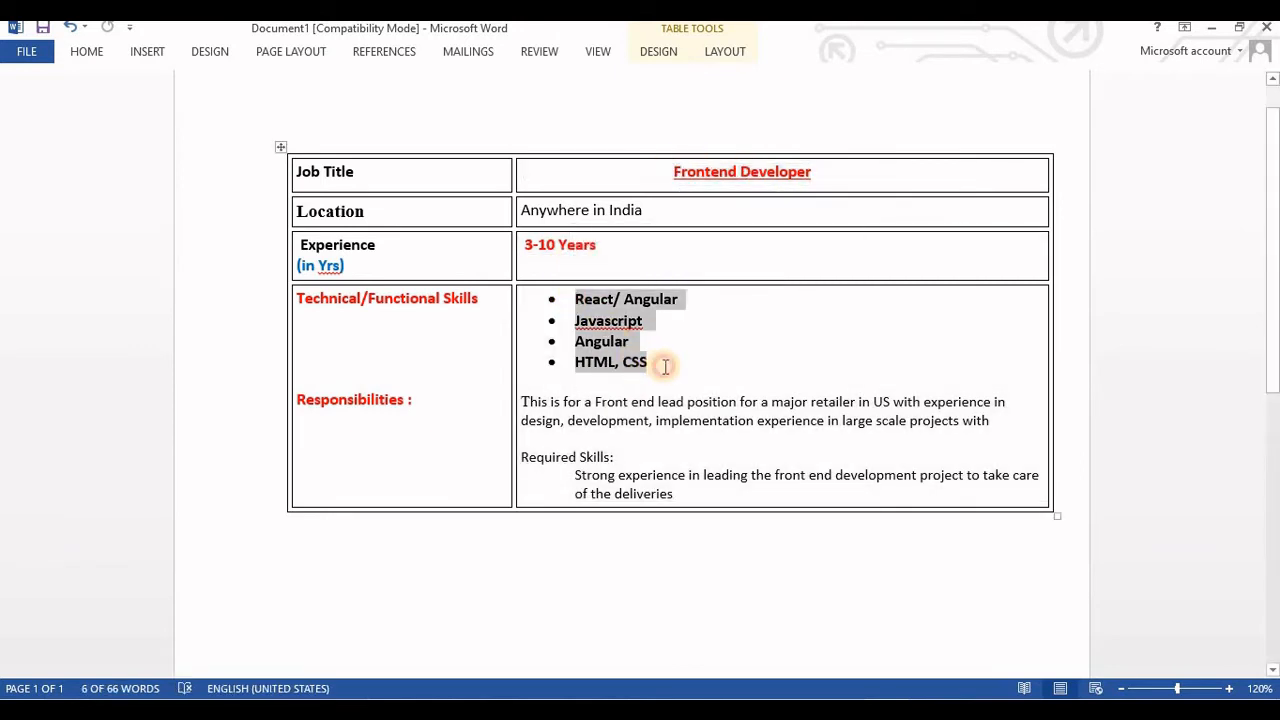
click(665, 366)
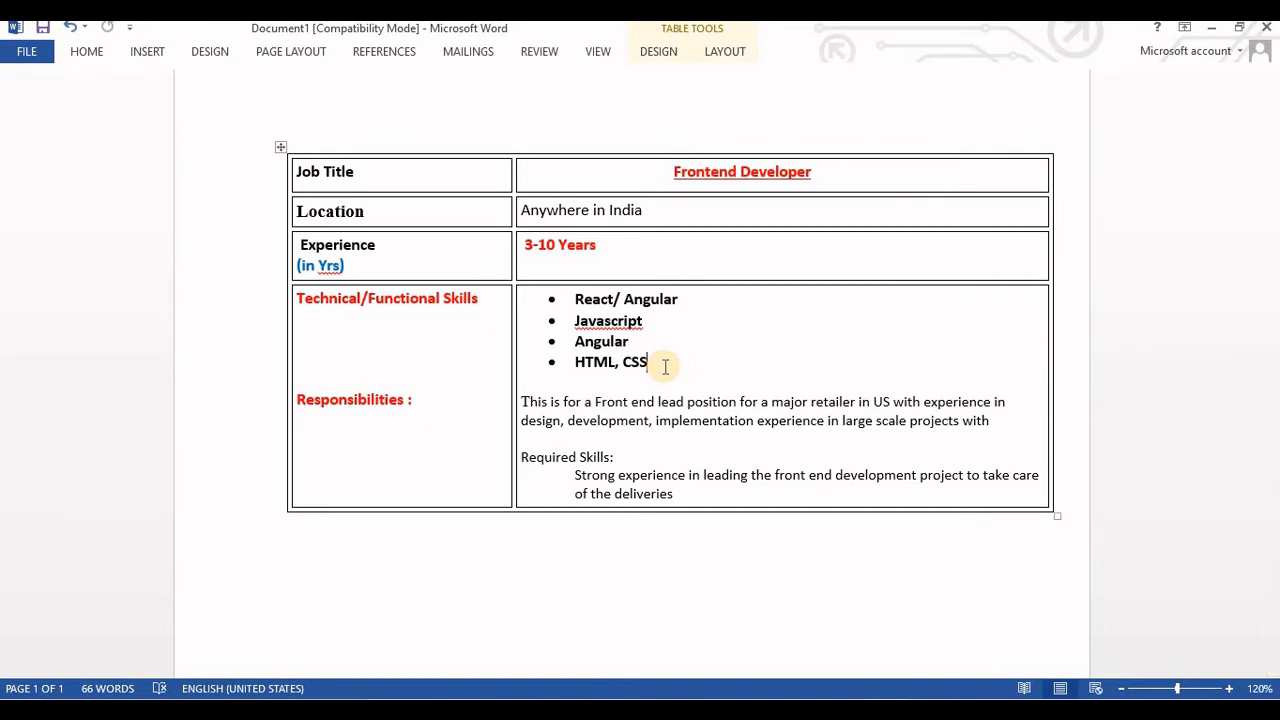
- Switch back to Chrome and add Java under Excluding Keywords in the advanced search form
key(alt+Tab)
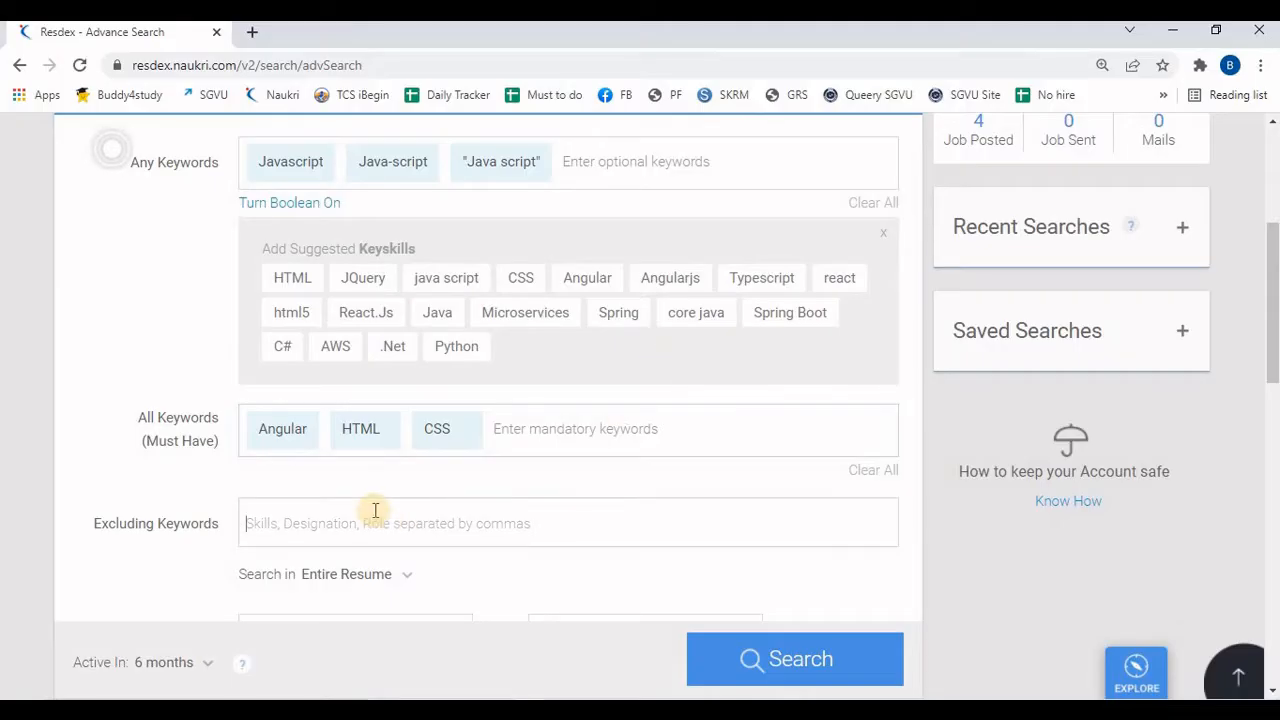
text(Jav)
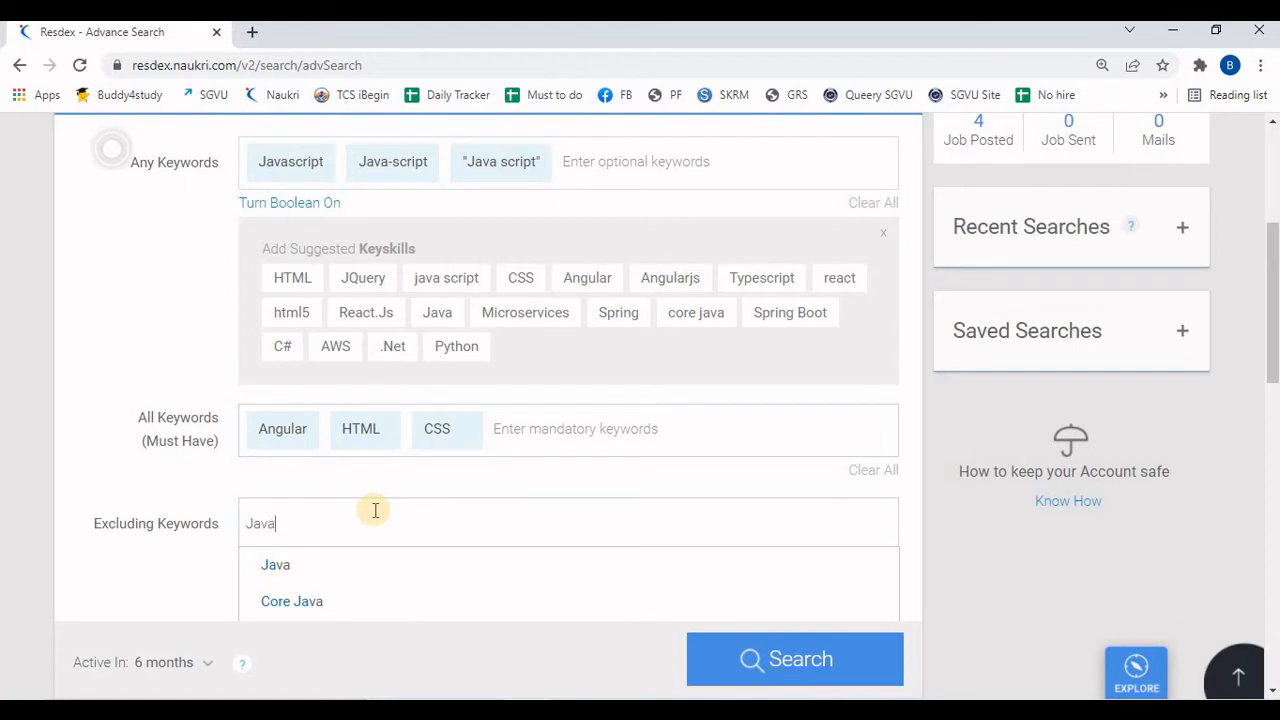
text(a)
key(Return)
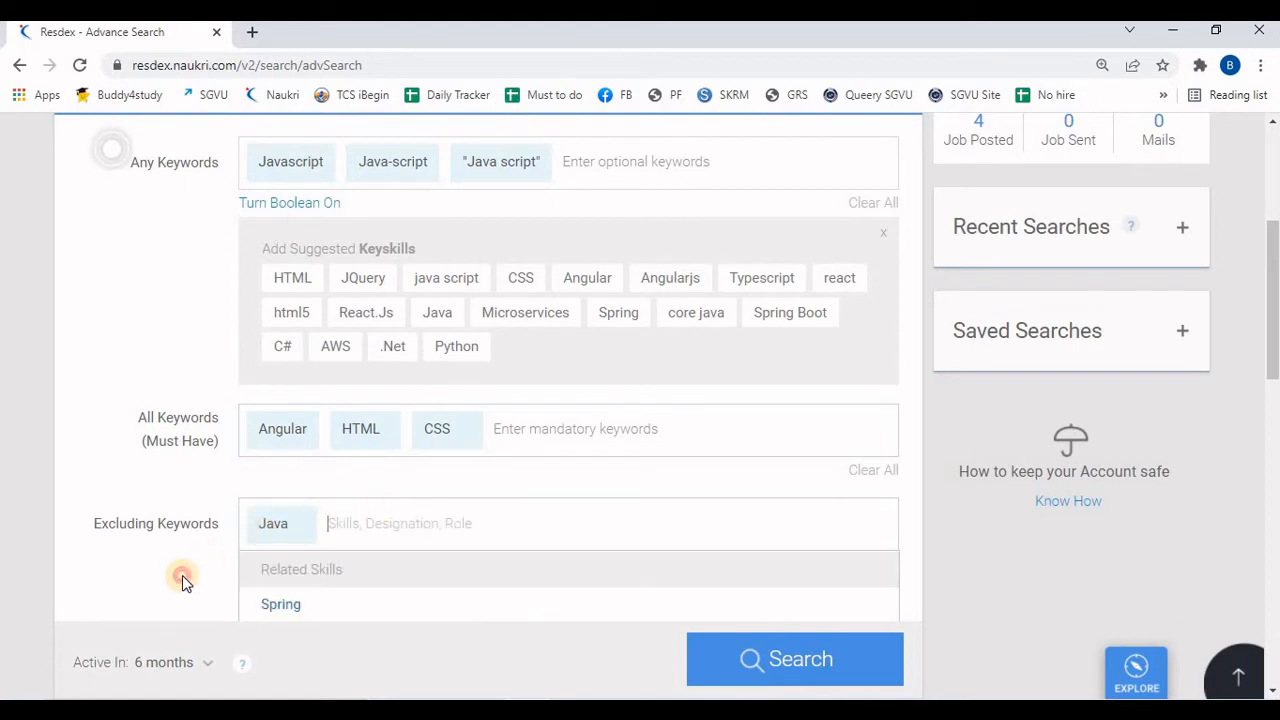
click(181, 578)
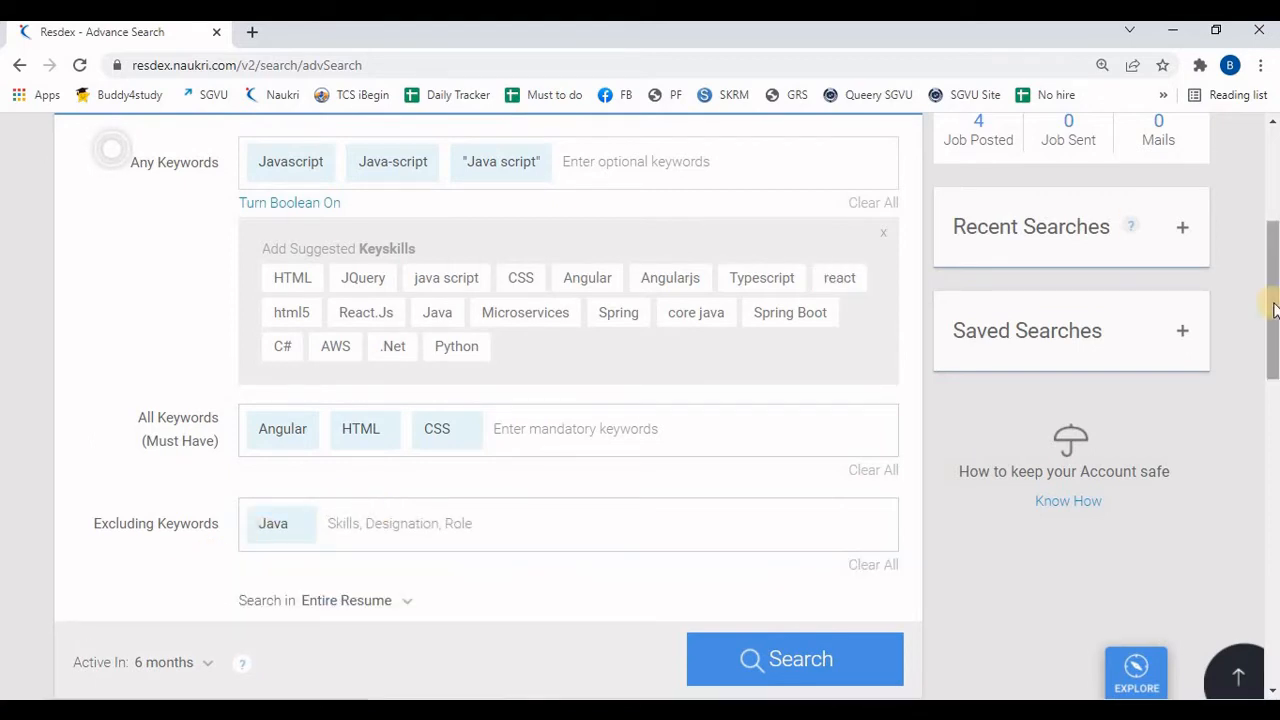
- Look over the minimum and maximum Total Experience fields, and switch to the Word job description to check the required experience range
drag(1275, 310, 1272, 355)
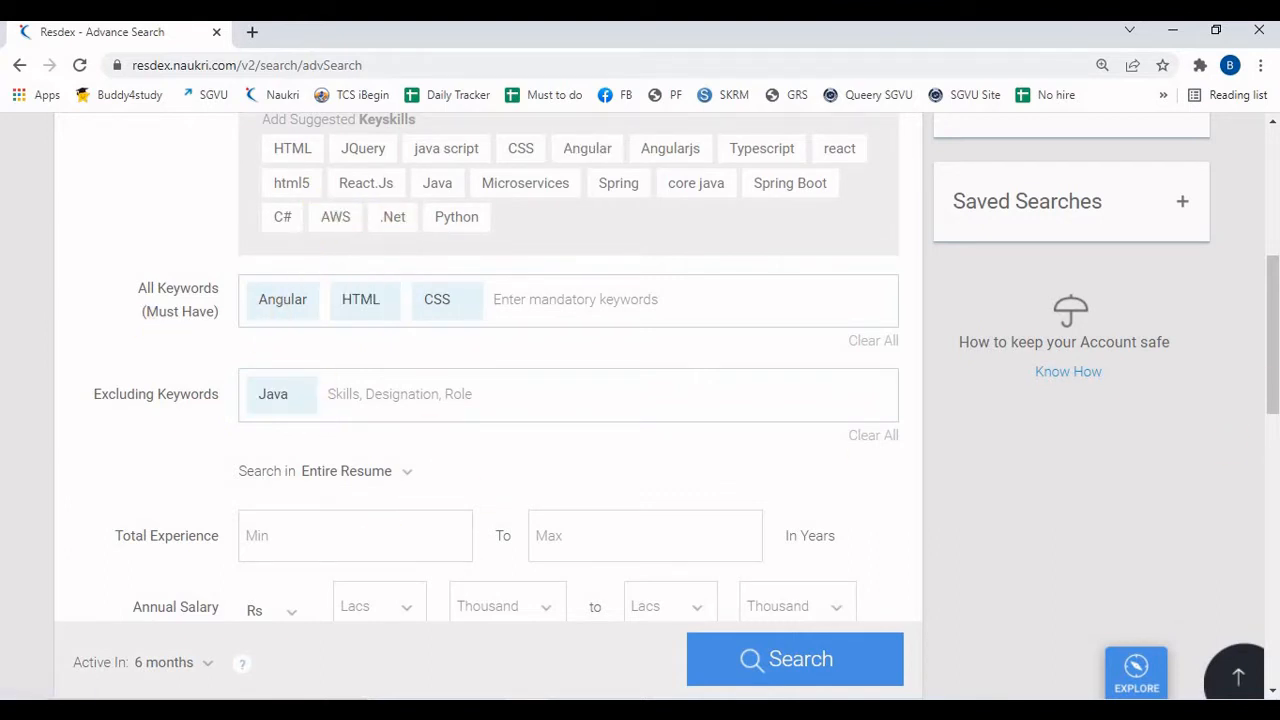
click(444, 516)
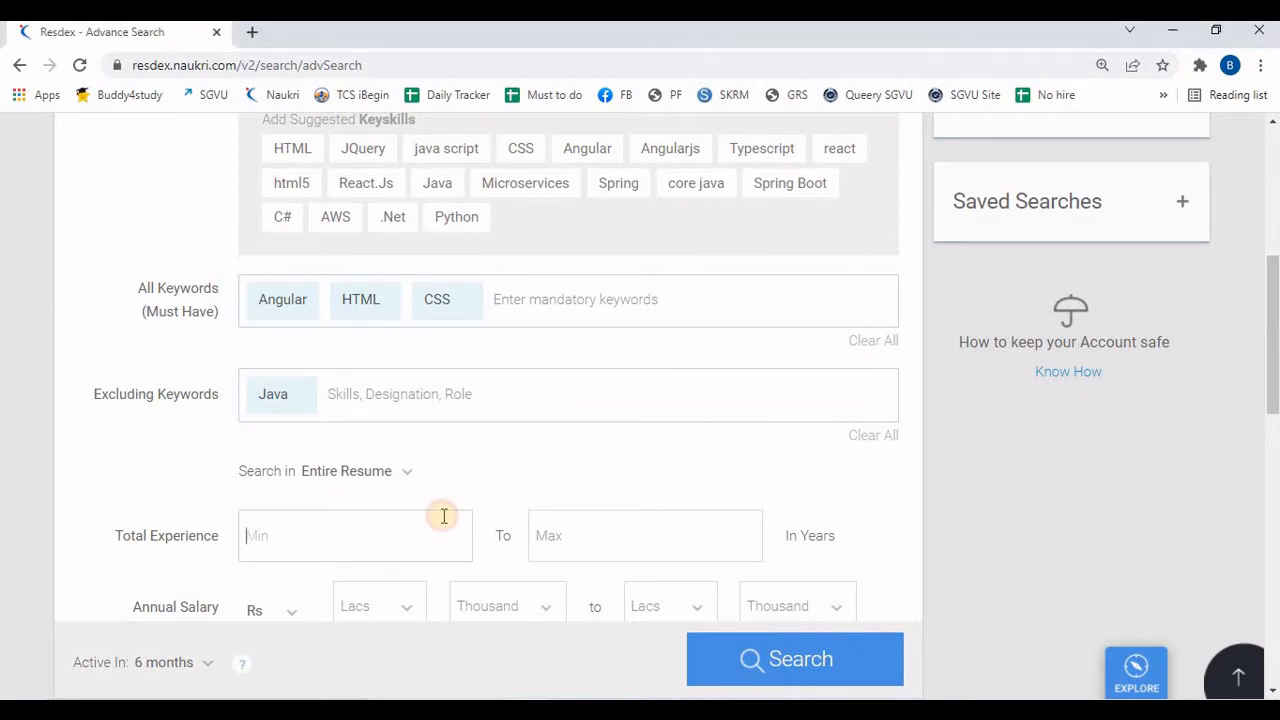
click(622, 538)
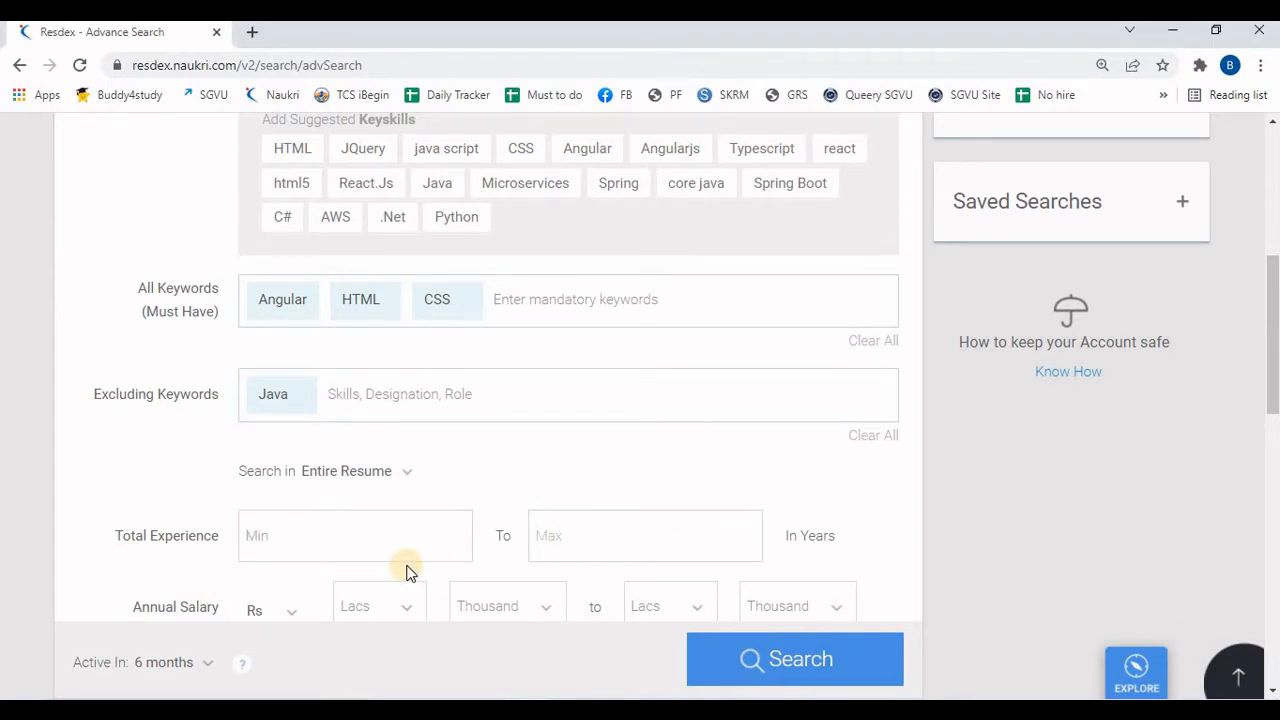
click(334, 543)
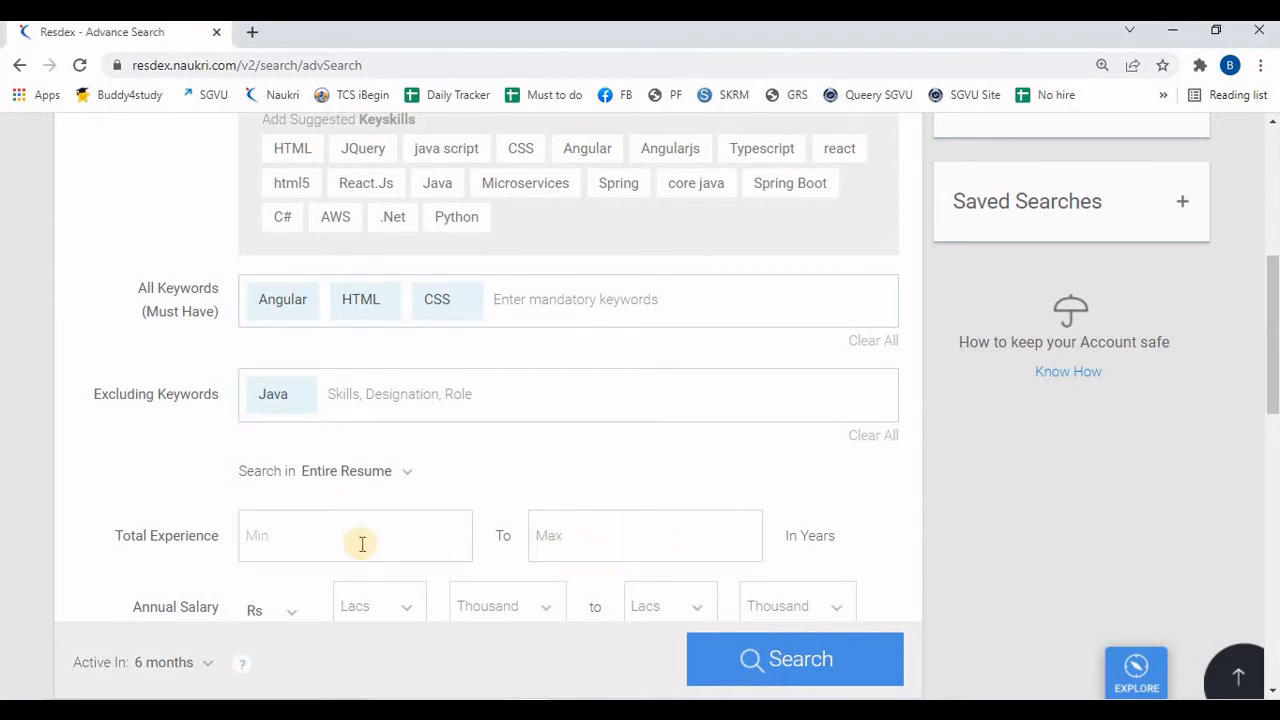
click(577, 540)
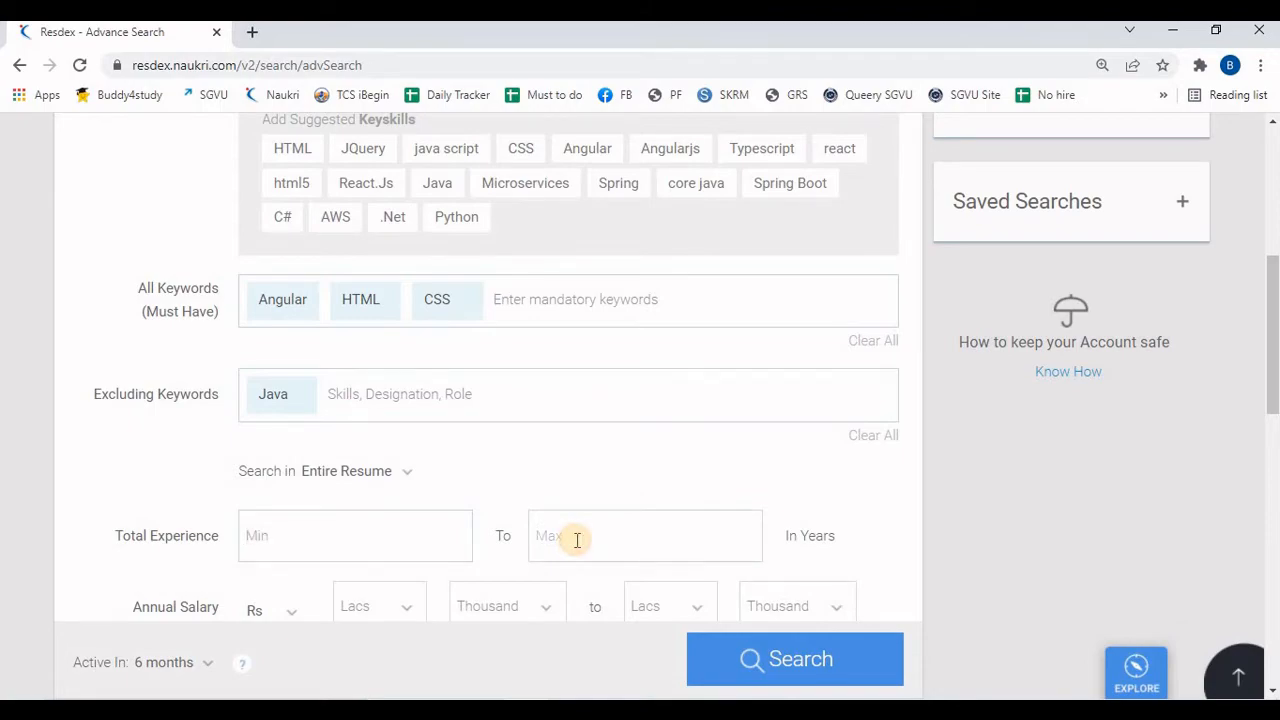
key(alt+Tab)
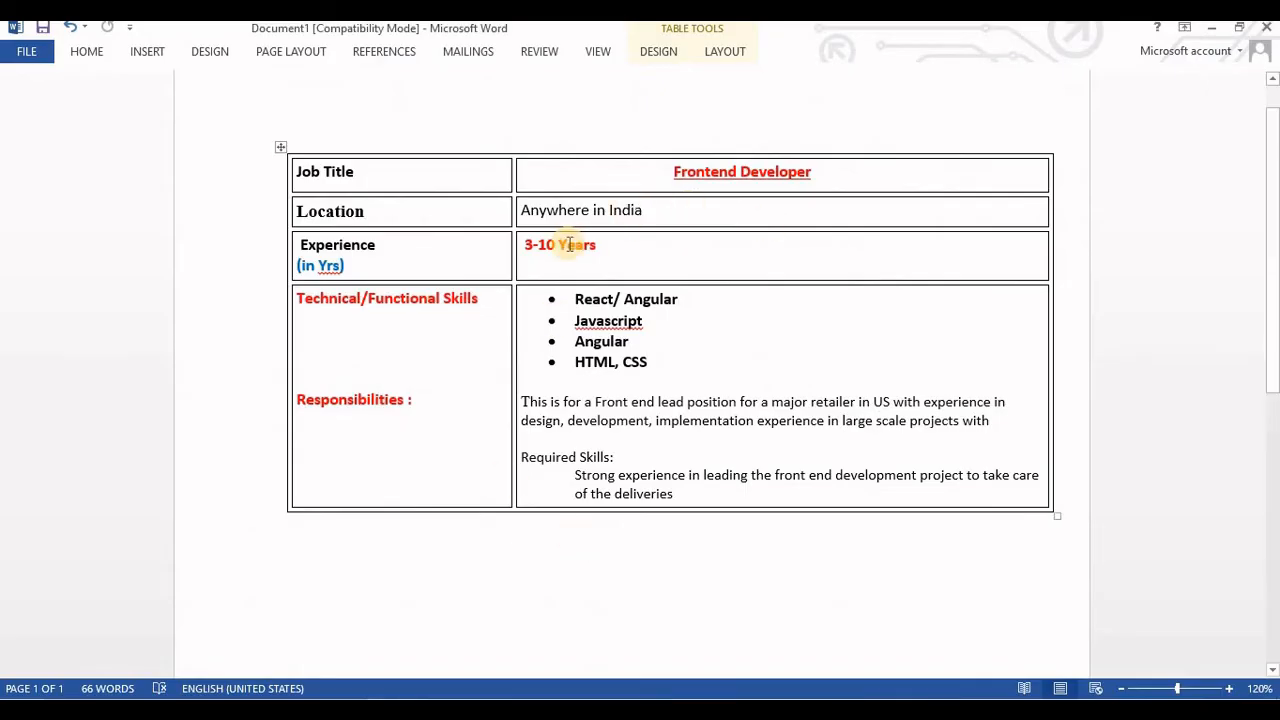
drag(597, 248, 530, 250)
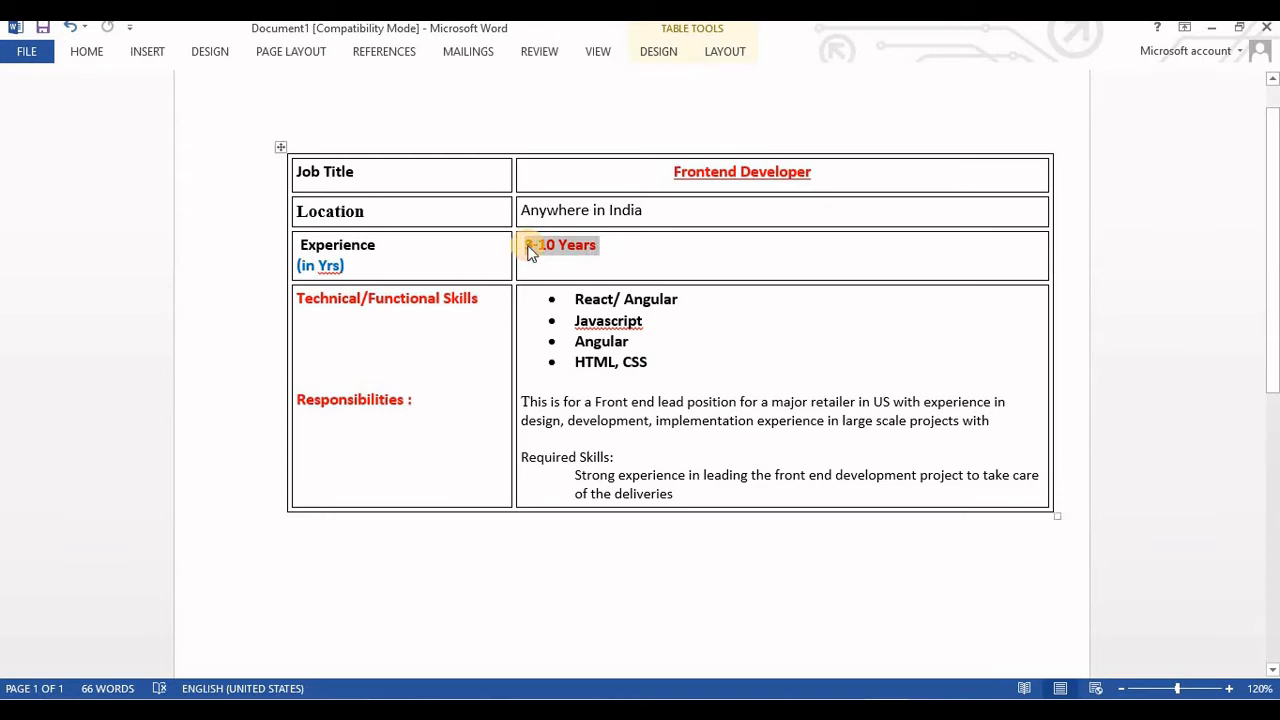
click(565, 379)
- Switch back to Chrome and set the Total Experience range to 3 to 10 years
key(alt+Tab)
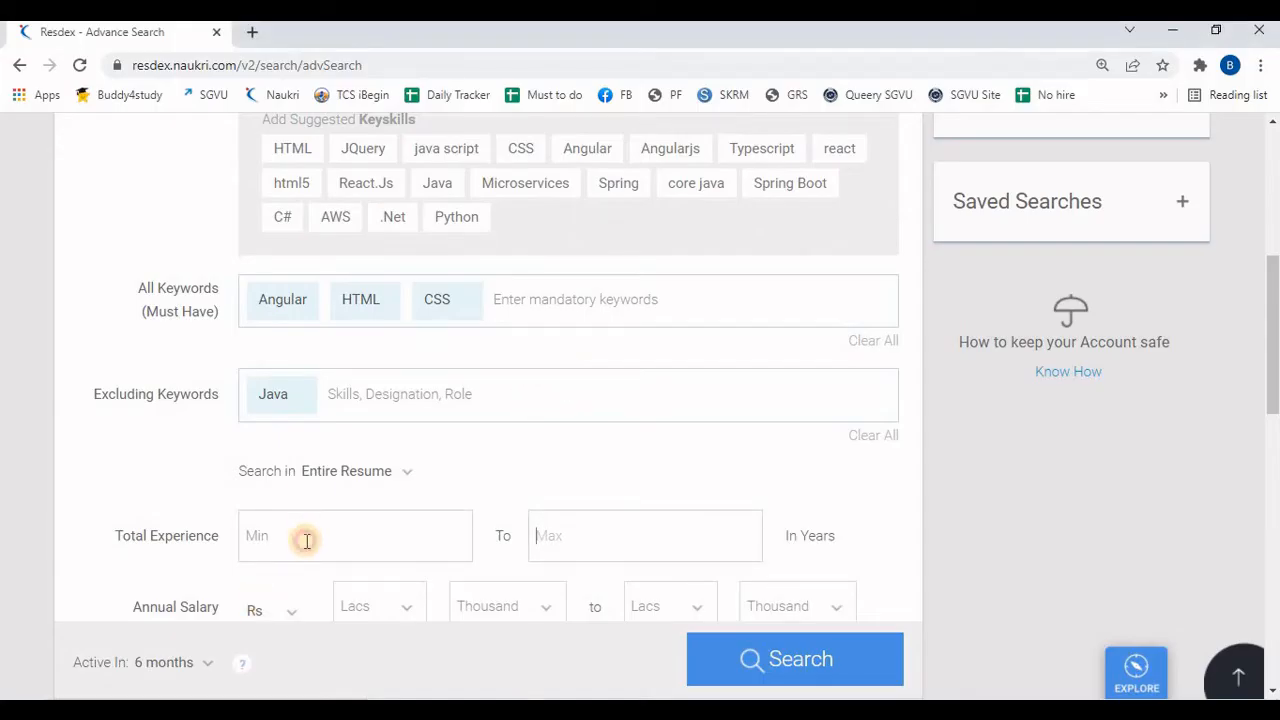
click(307, 541)
text(3)
click(567, 533)
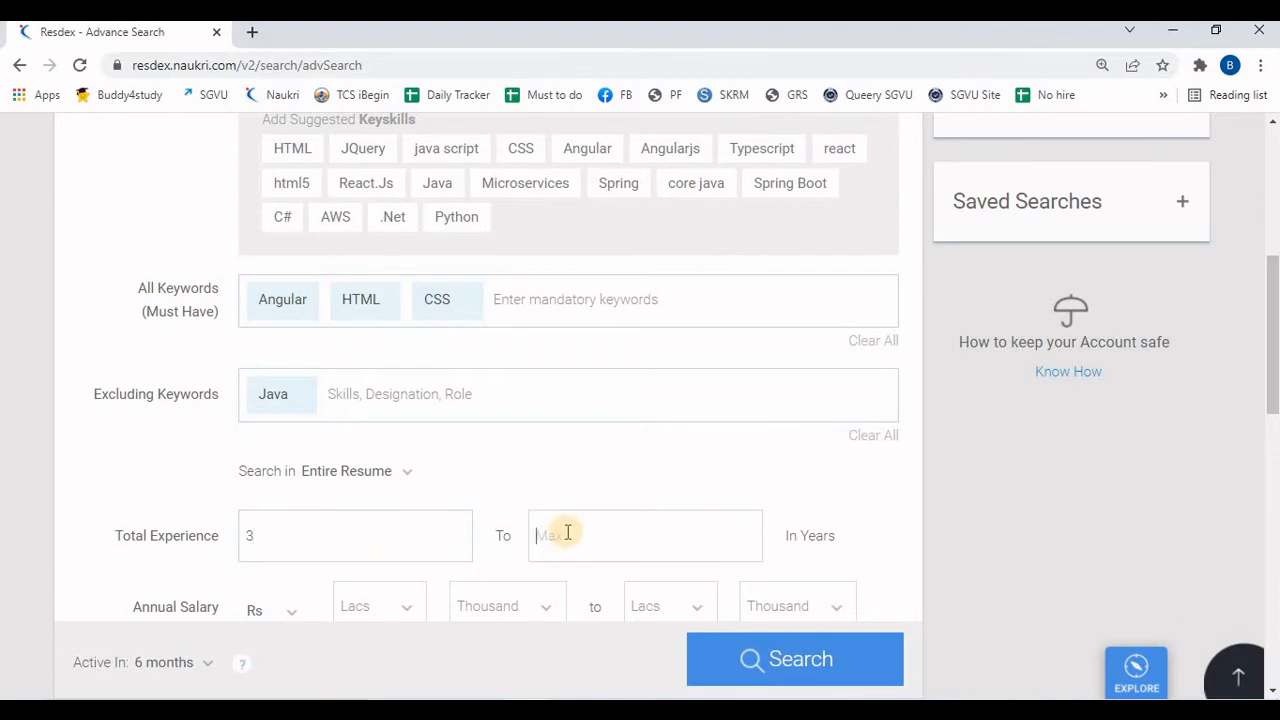
text(10)
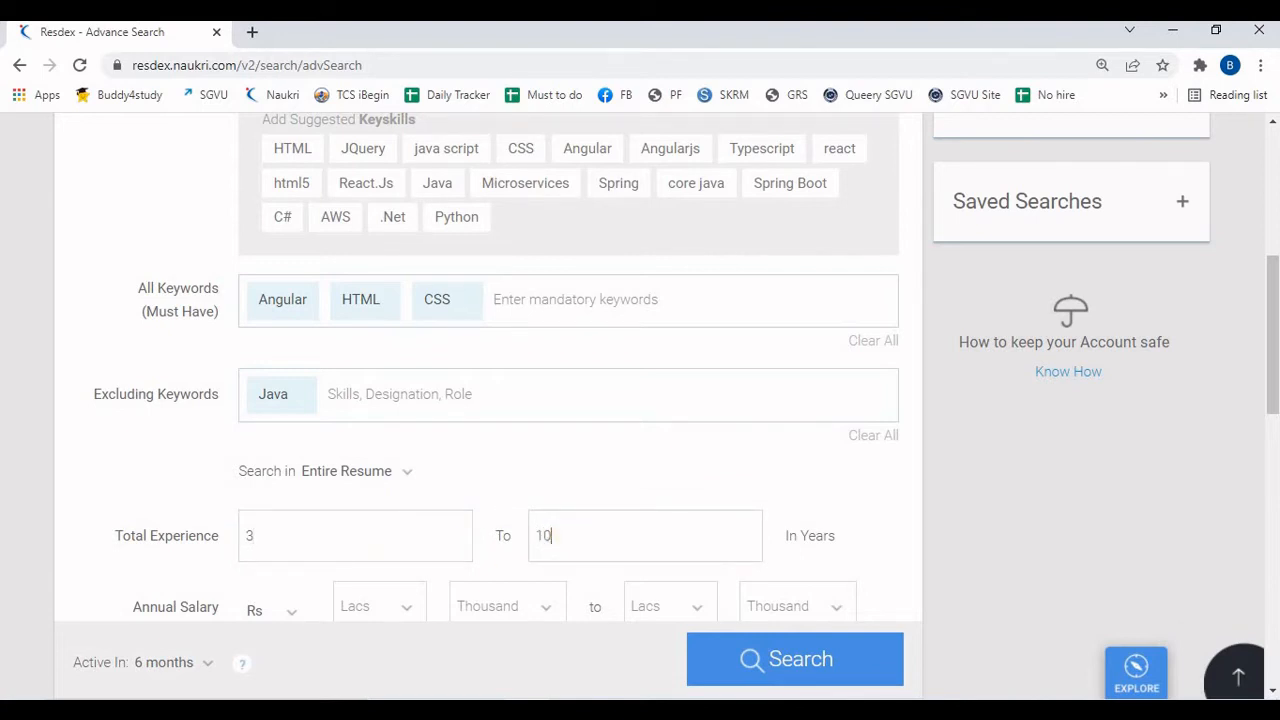
- Set the Annual Salary range in rupees to a minimum of 3 lacs and a maximum of 25 lacs
drag(1274, 320, 1274, 377)
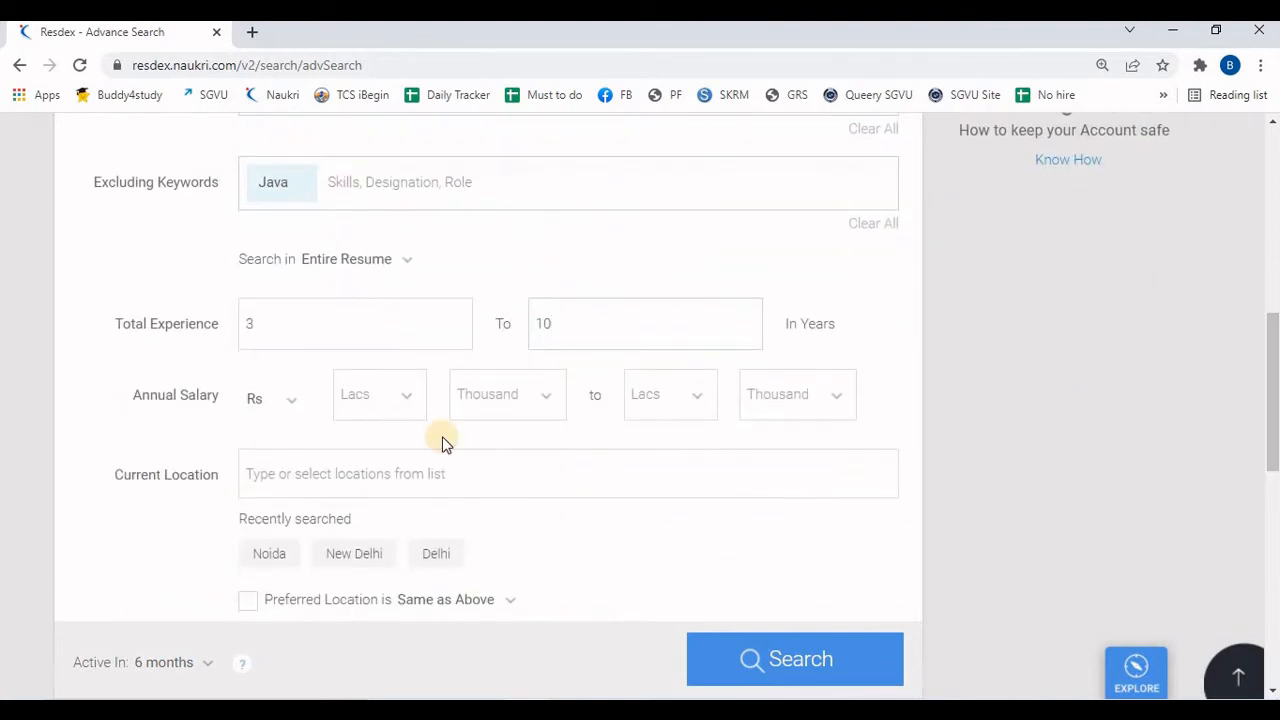
click(390, 417)
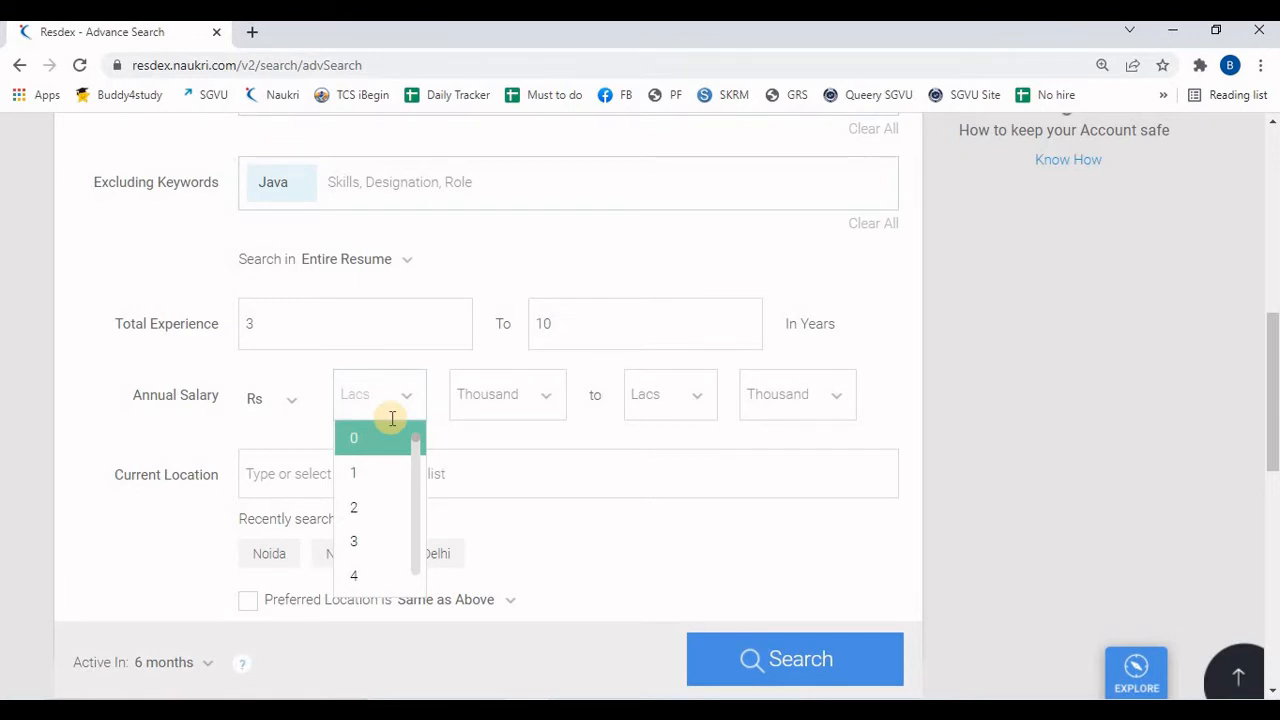
text(3)
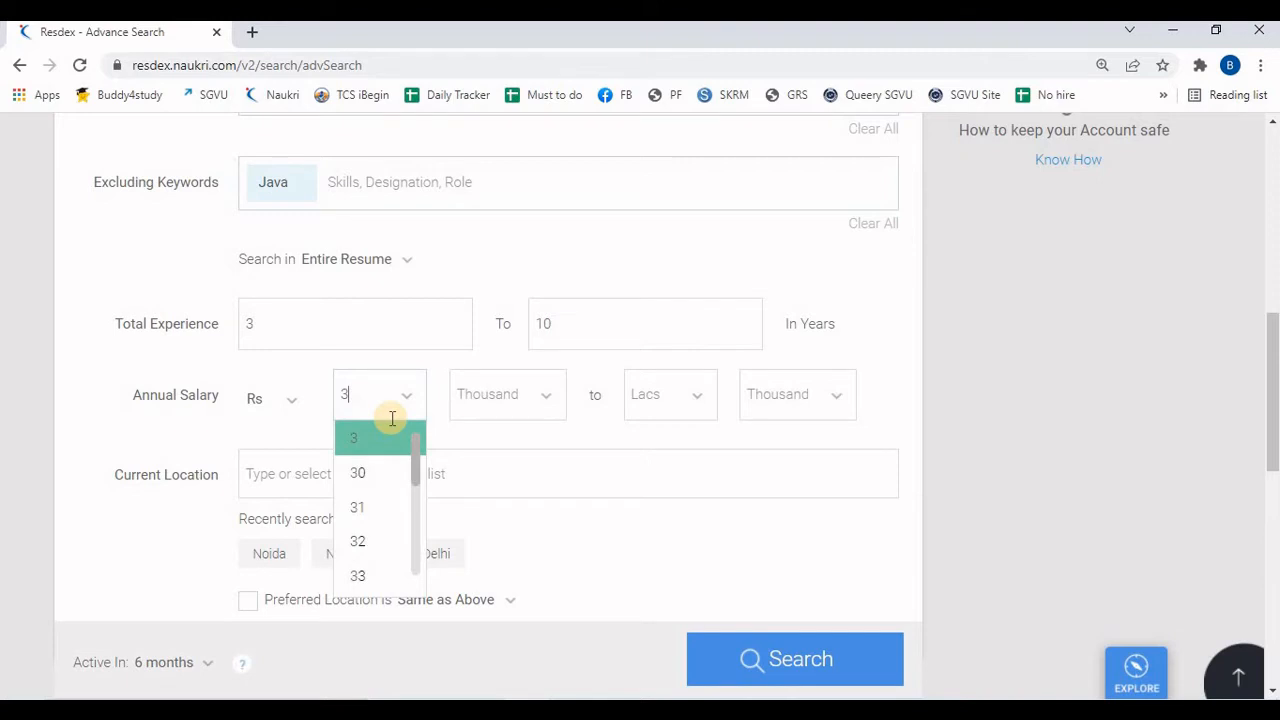
click(654, 390)
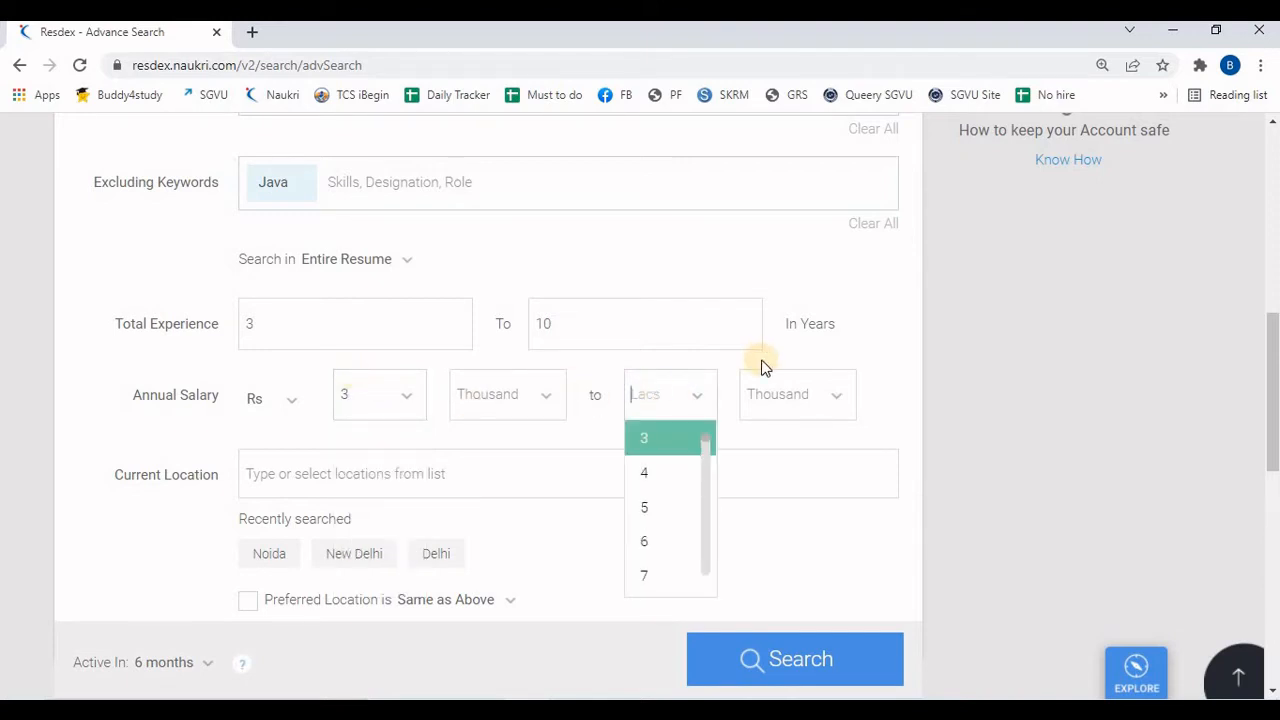
text(25)
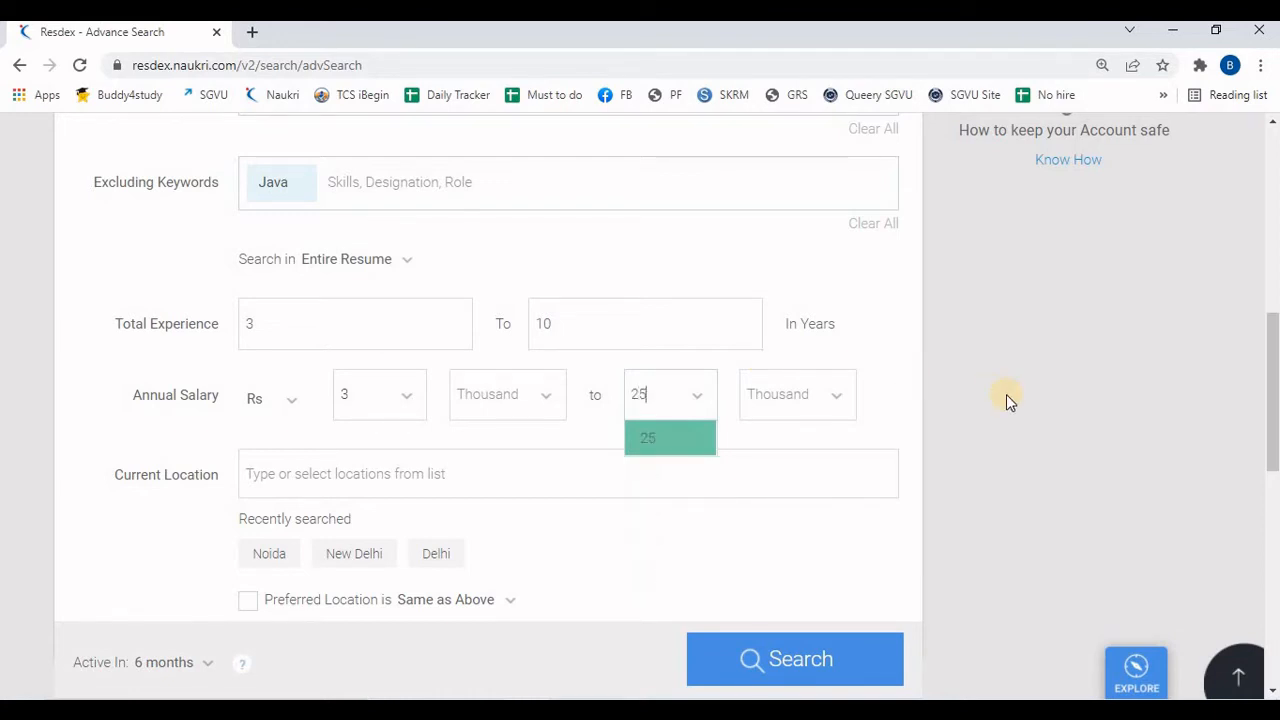
click(1006, 396)
click(655, 404)
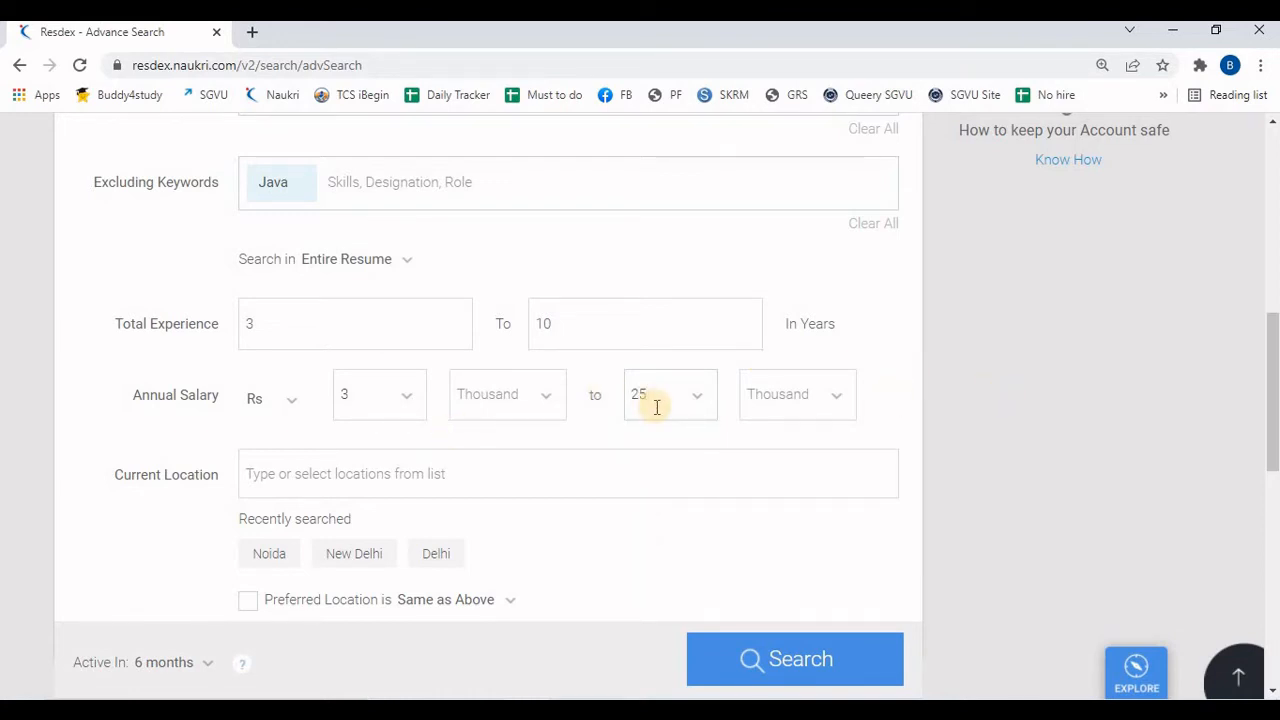
- Keep the minimum Annual Salary at 3 lacs and set its thousand part to 20
drag(1272, 405, 1275, 468)
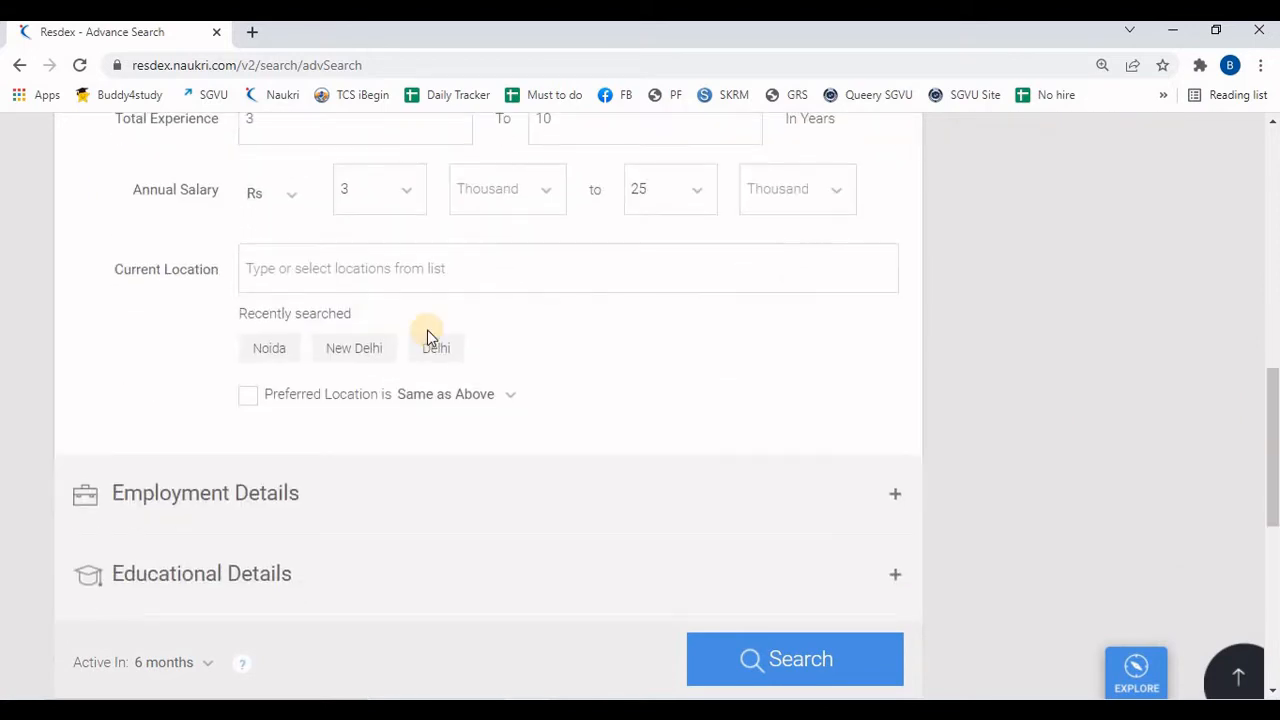
click(369, 188)
text(3)
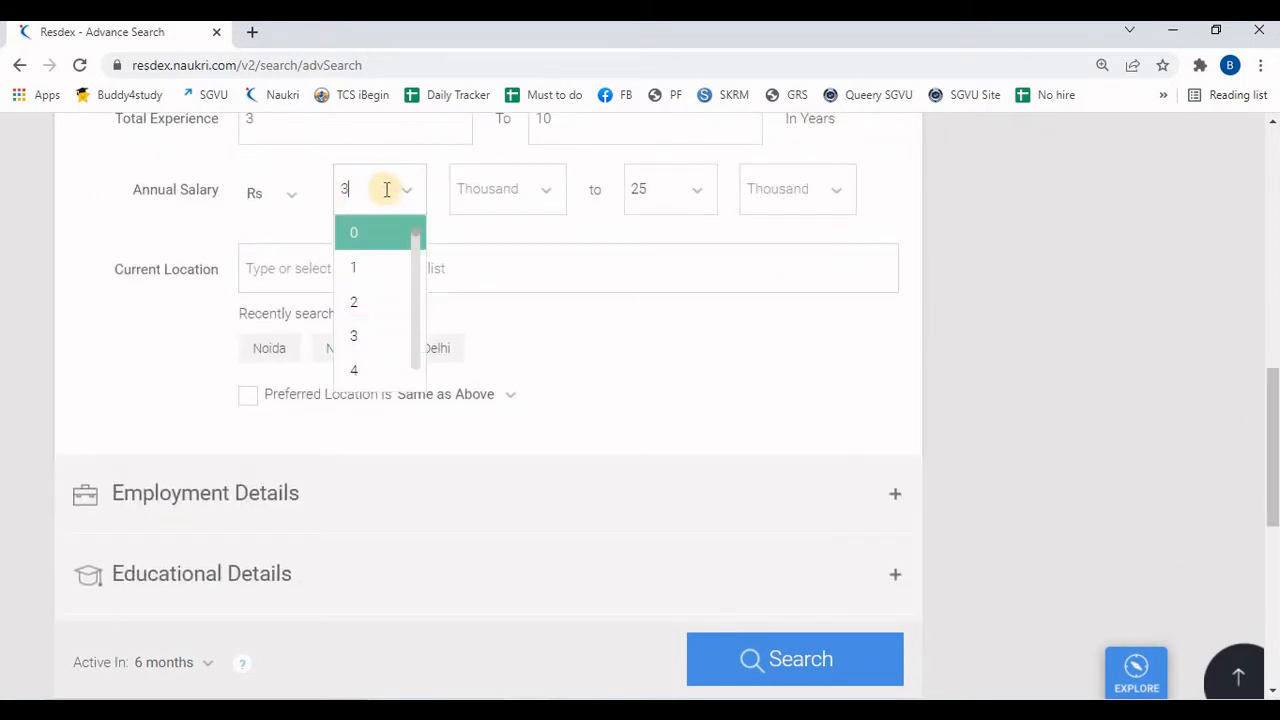
click(471, 192)
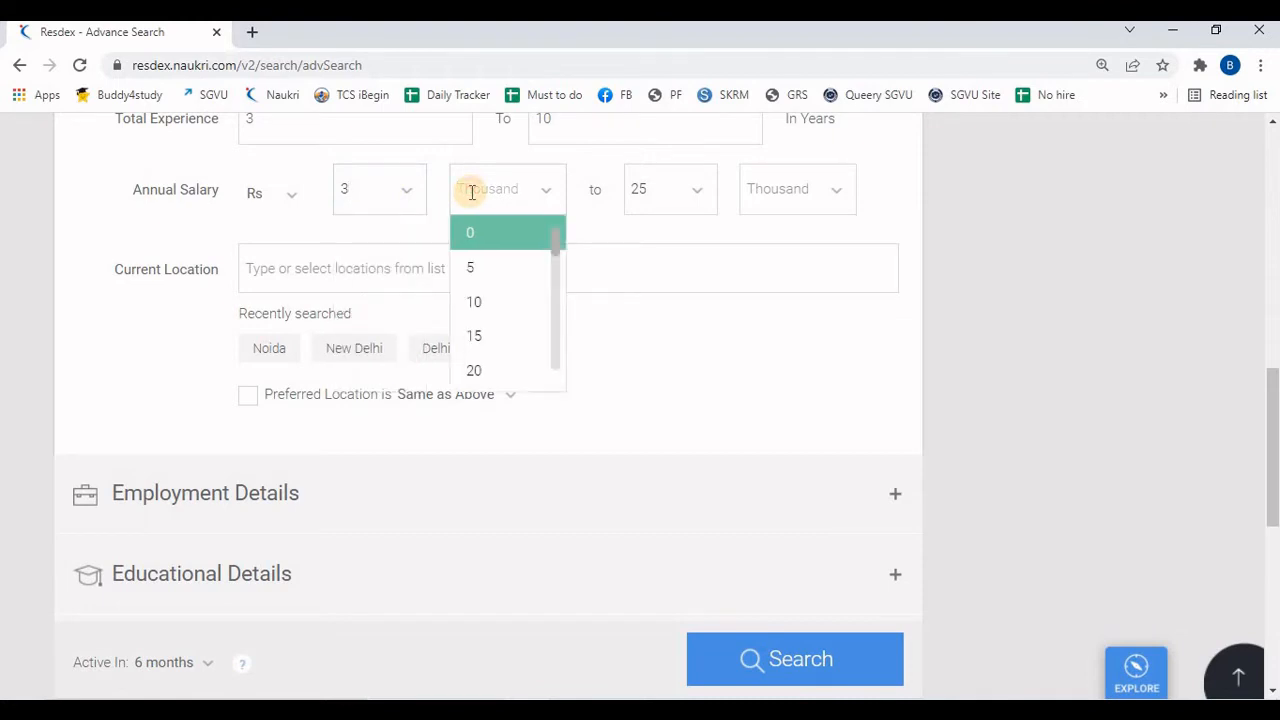
text(2)
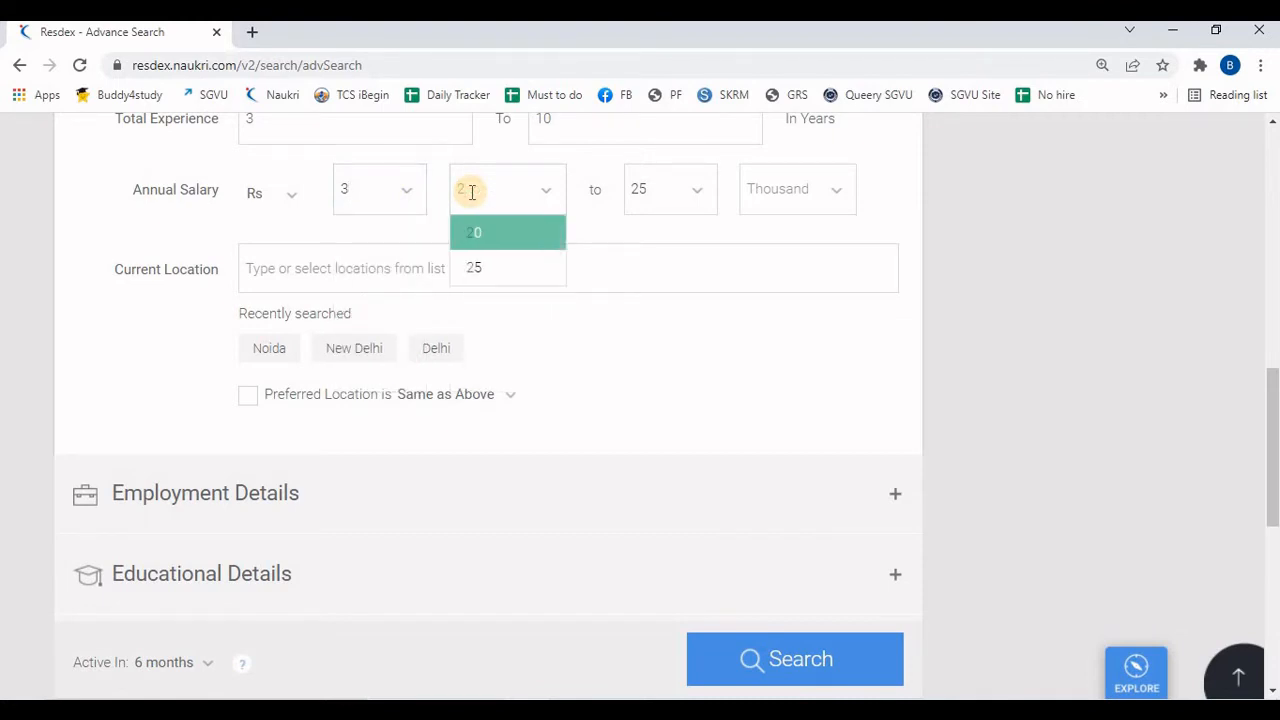
text(0)
click(254, 208)
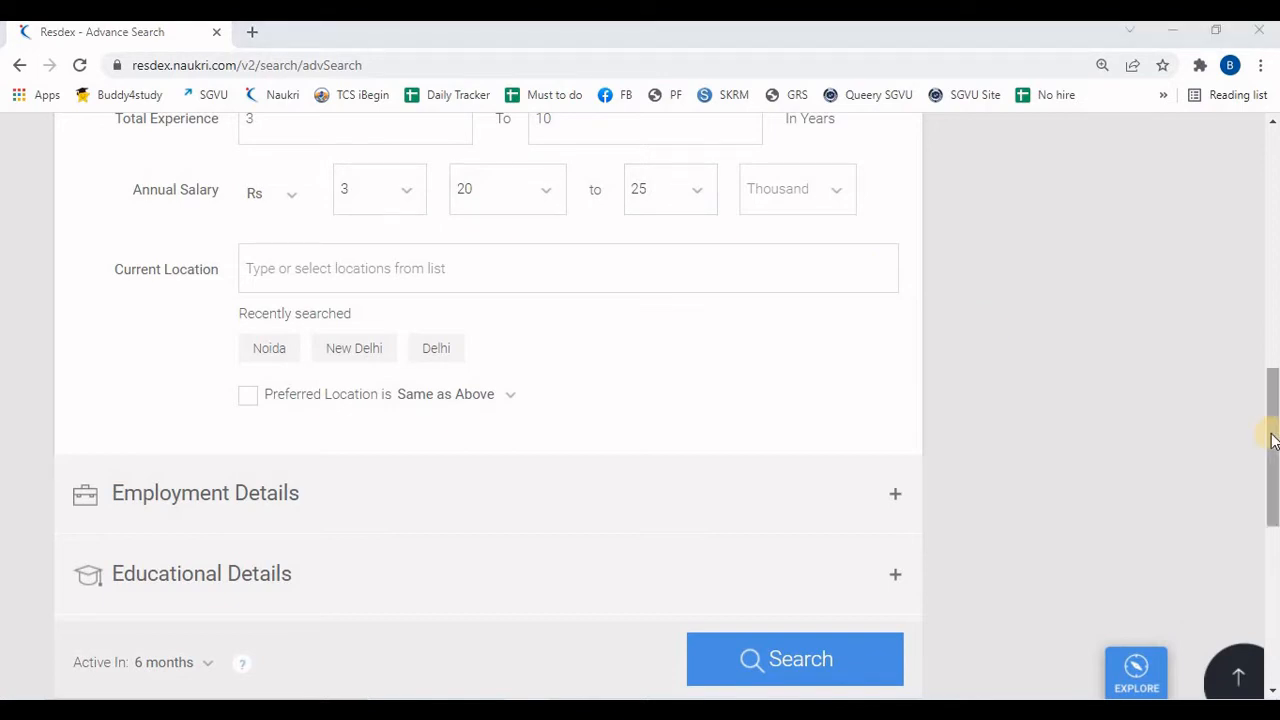
scroll(1271, 400, up, 2)
click(680, 381)
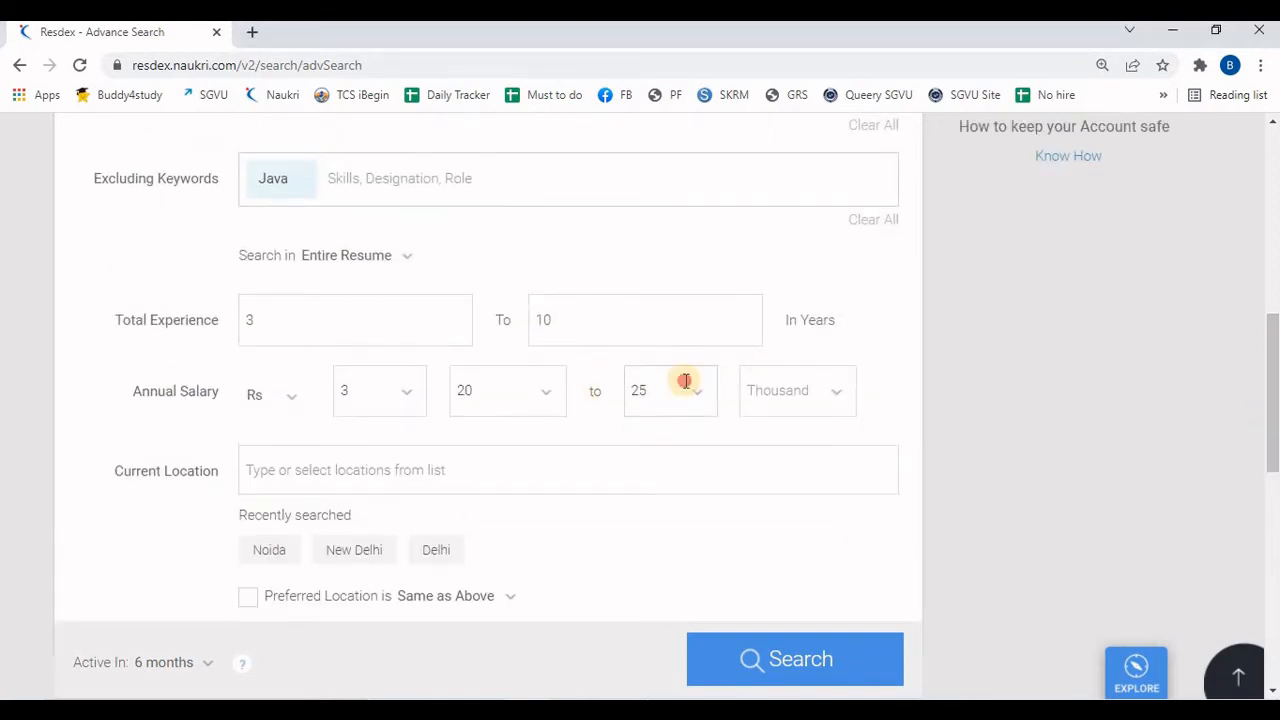
click(965, 372)
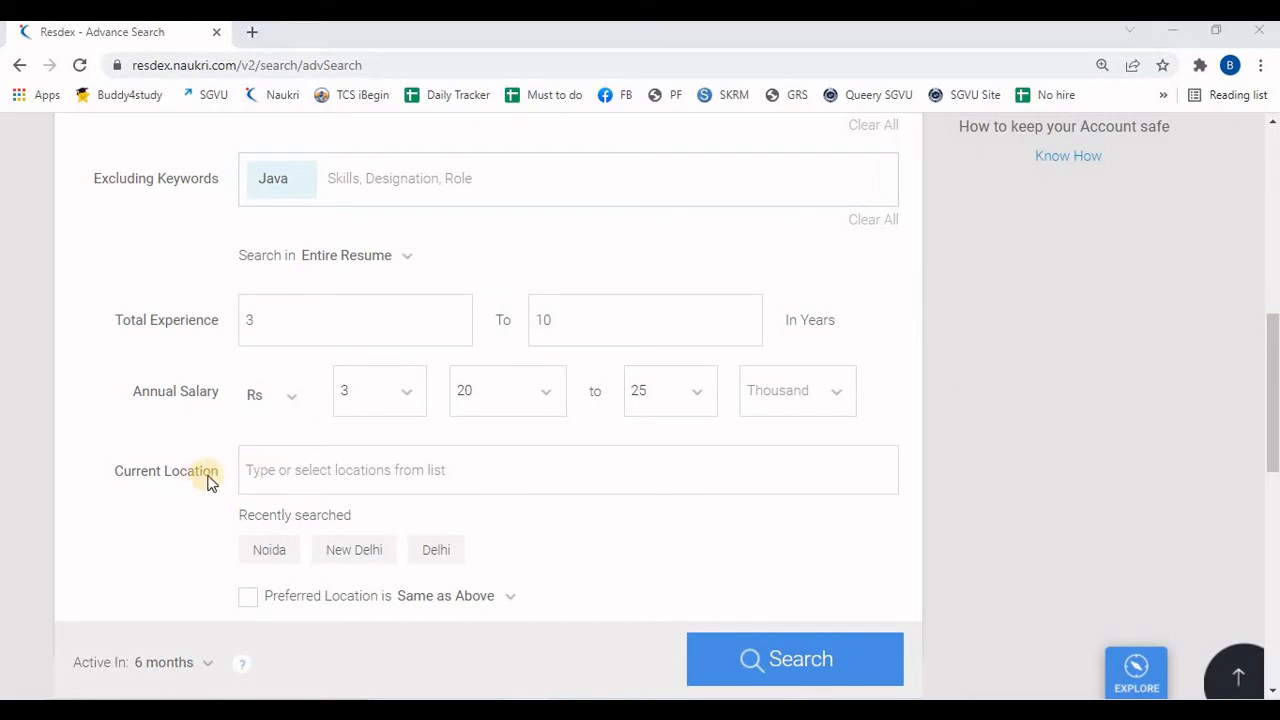
- Open the Current Location list, look over its region options, and close it without choosing one
click(301, 468)
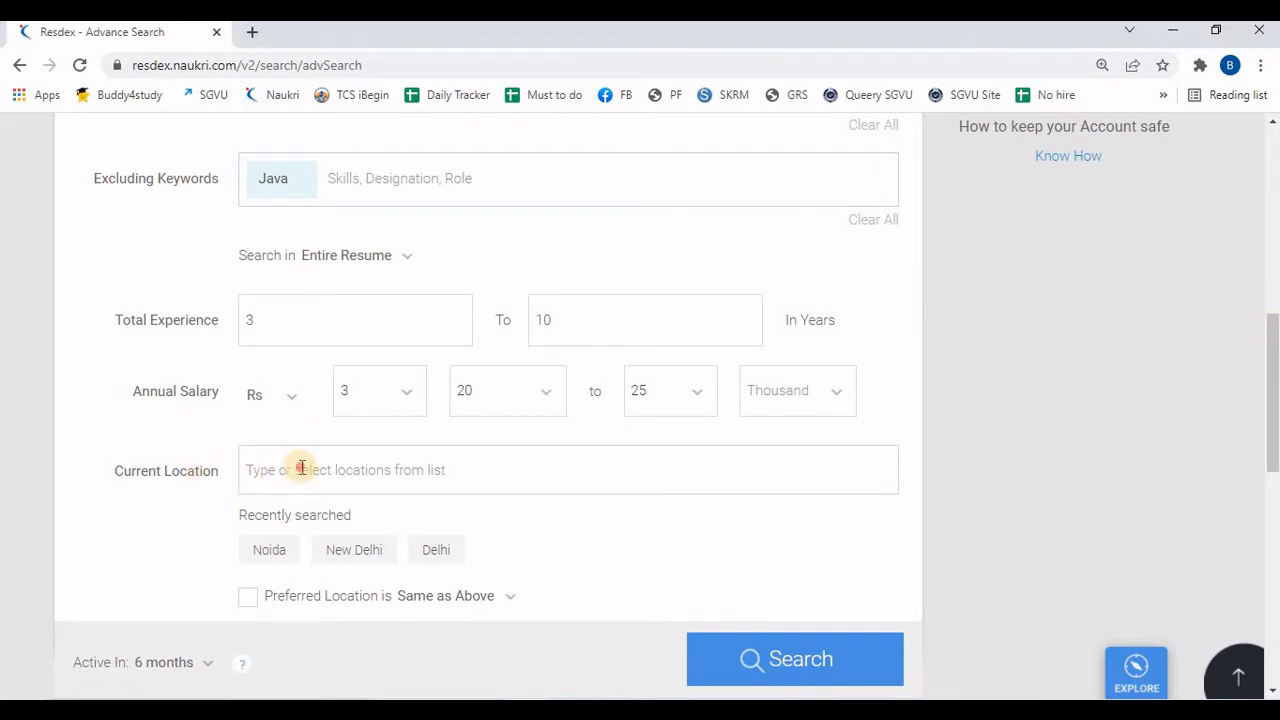
click(301, 468)
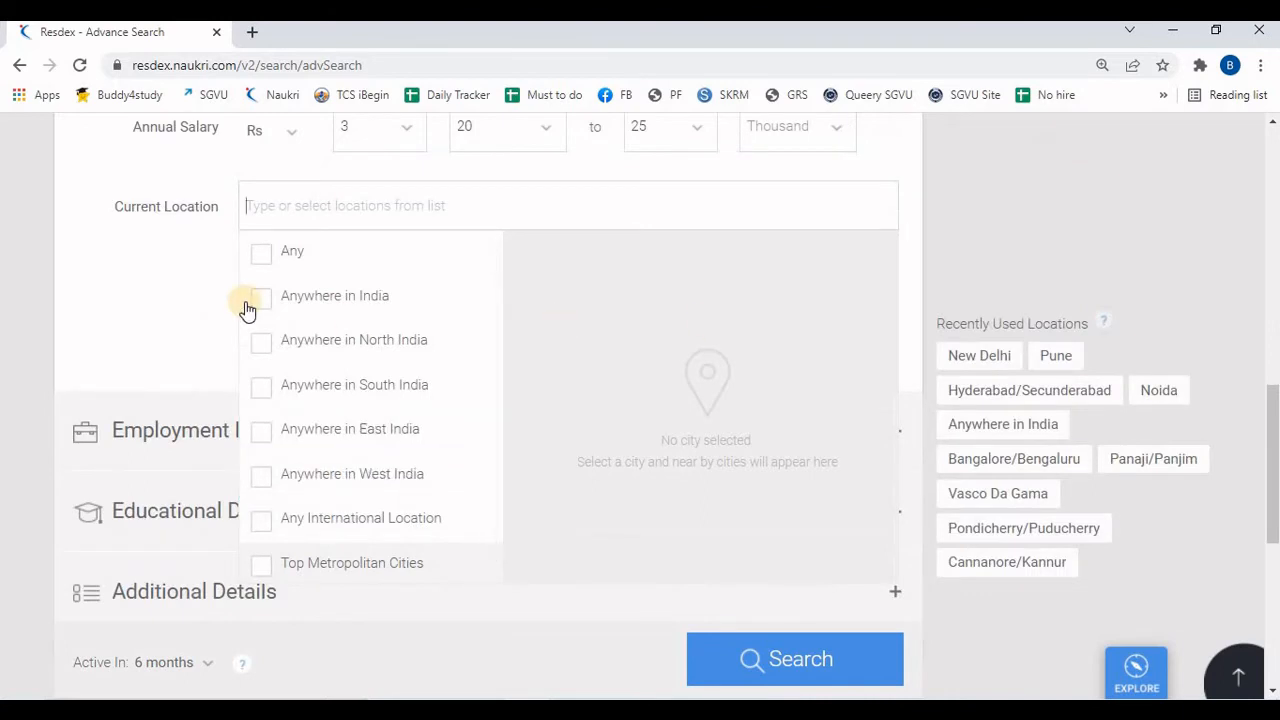
click(108, 285)
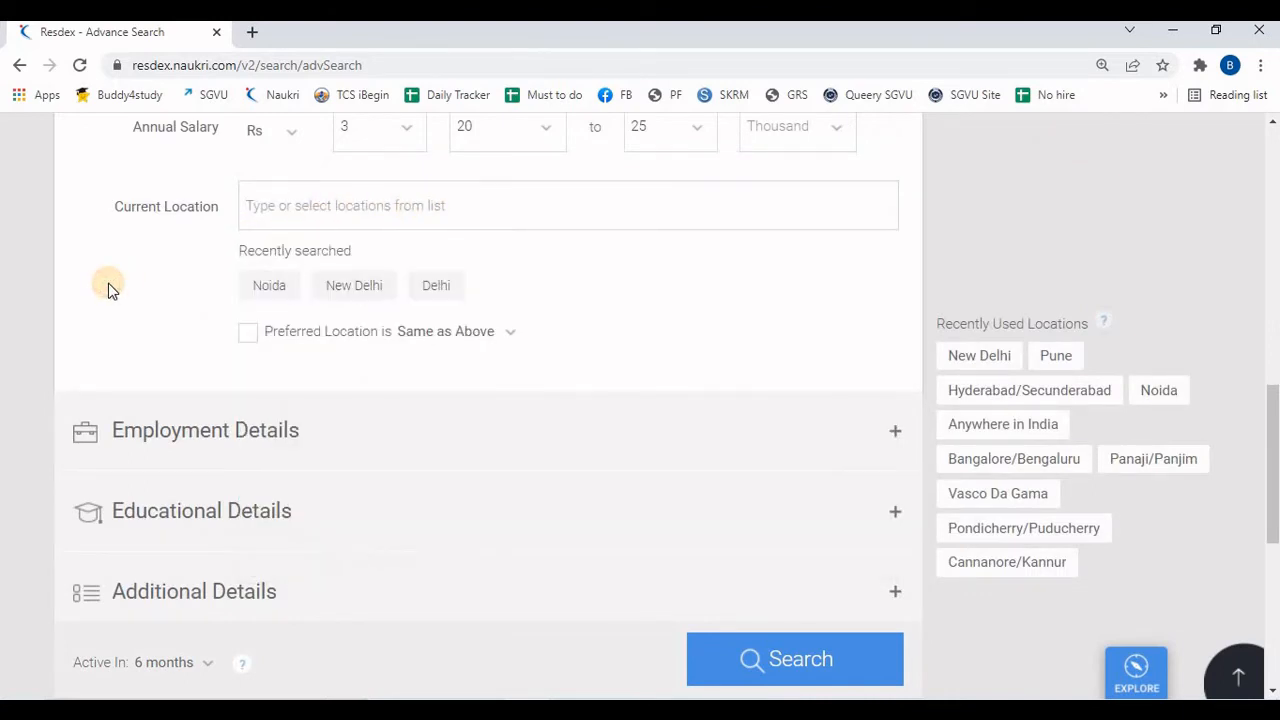
- Switch to the Word job description, check the Location row, and return to the search form in Chrome
key(alt+Tab)
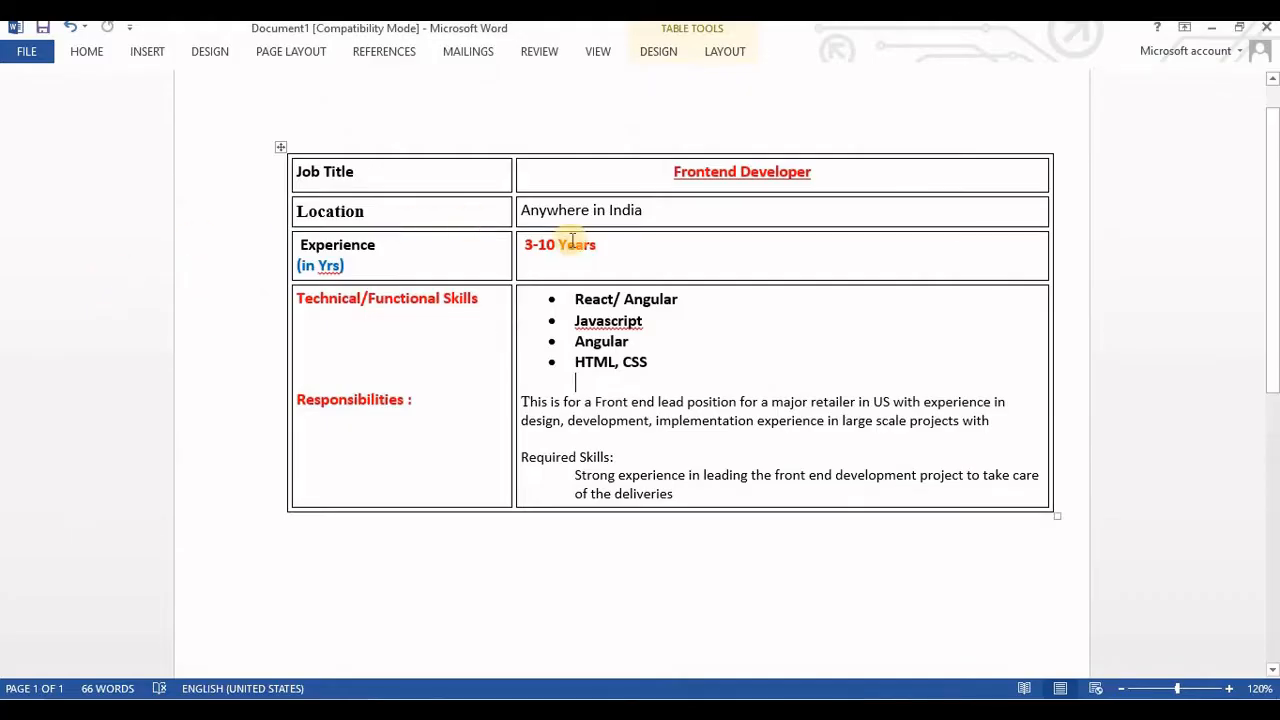
drag(640, 211, 545, 220)
key(alt+Tab)
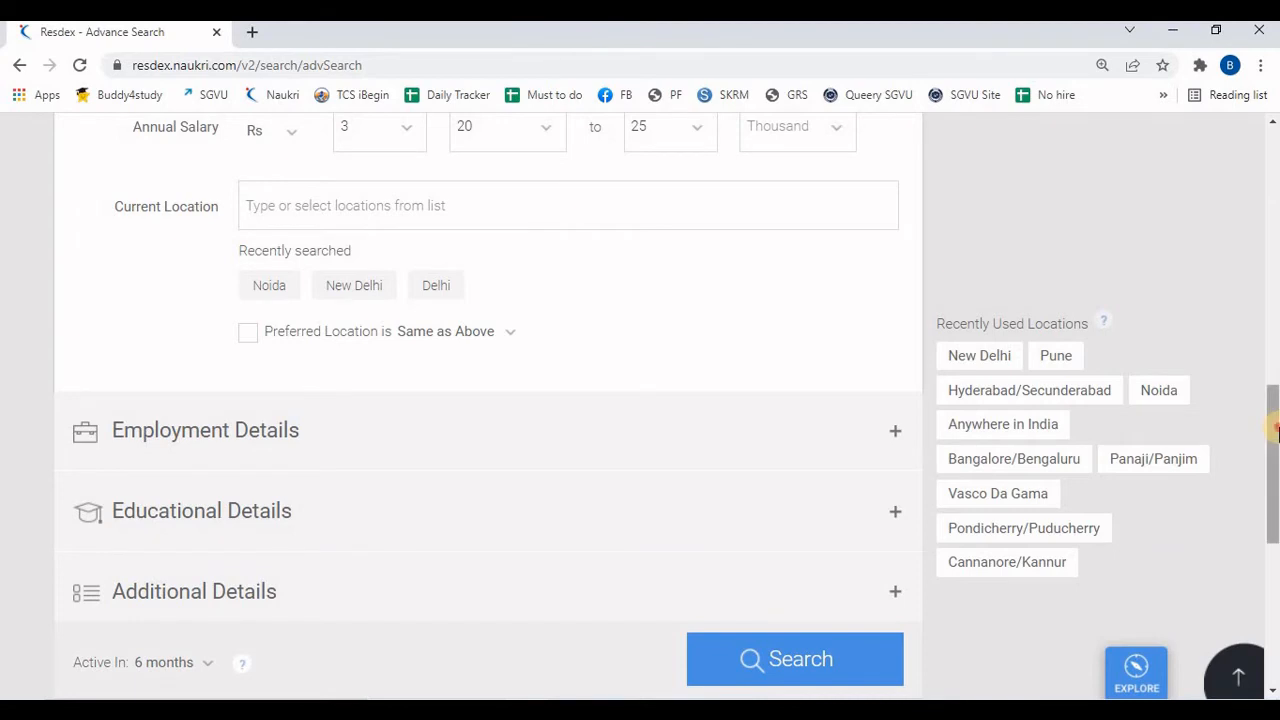
- Set the Current Location to Anywhere in India and close the location list
drag(1273, 429, 1273, 423)
click(494, 233)
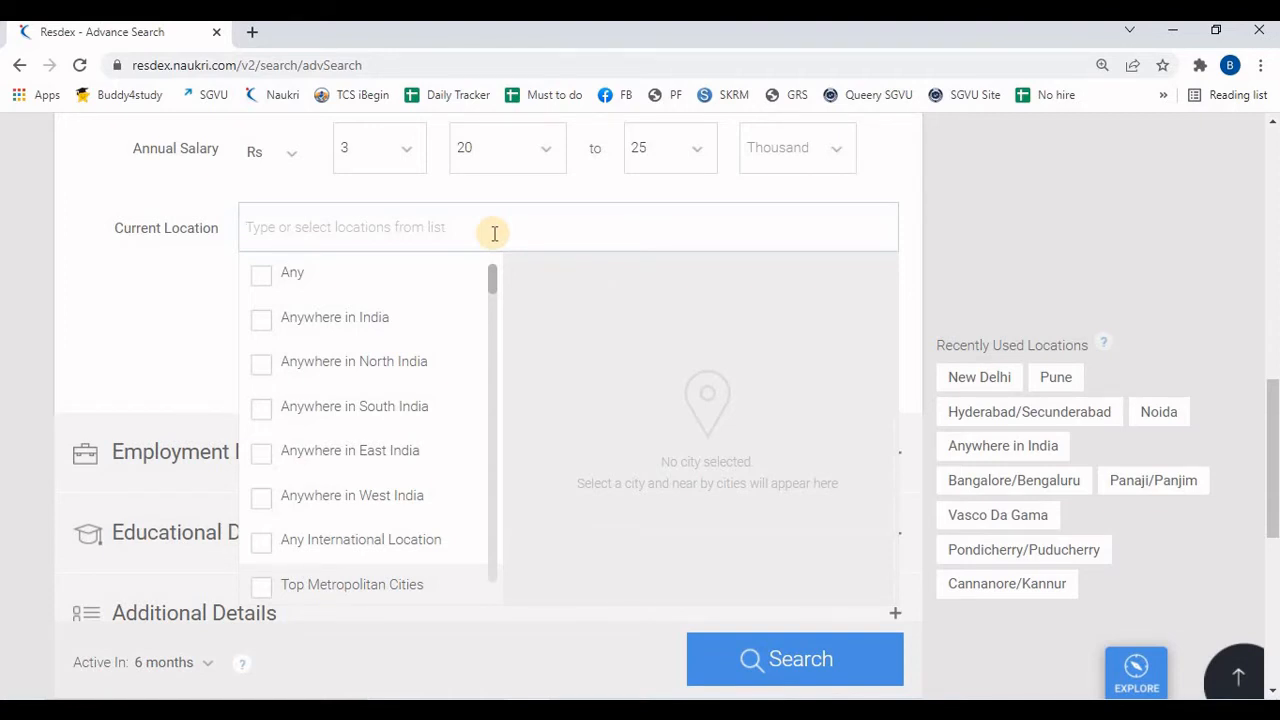
click(316, 311)
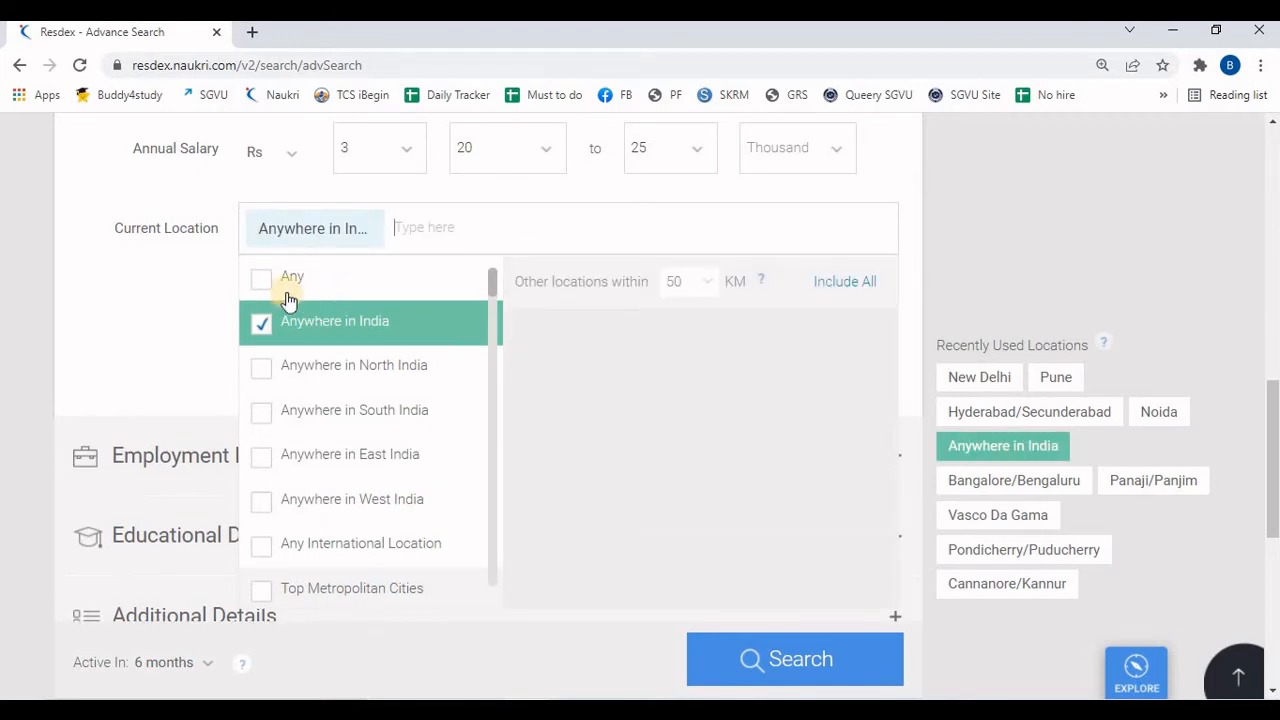
click(191, 291)
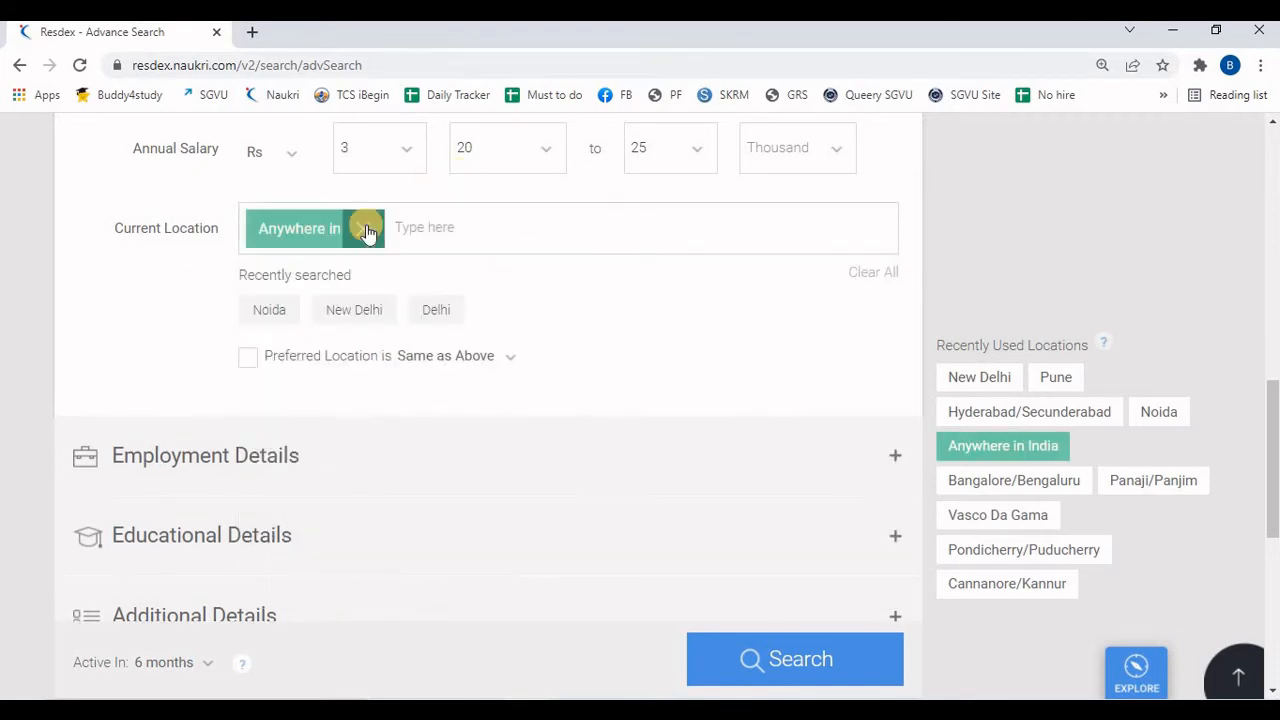
- Replace Anywhere in India with Bangalore/Bengaluru, Karnataka as the Current Location
click(367, 230)
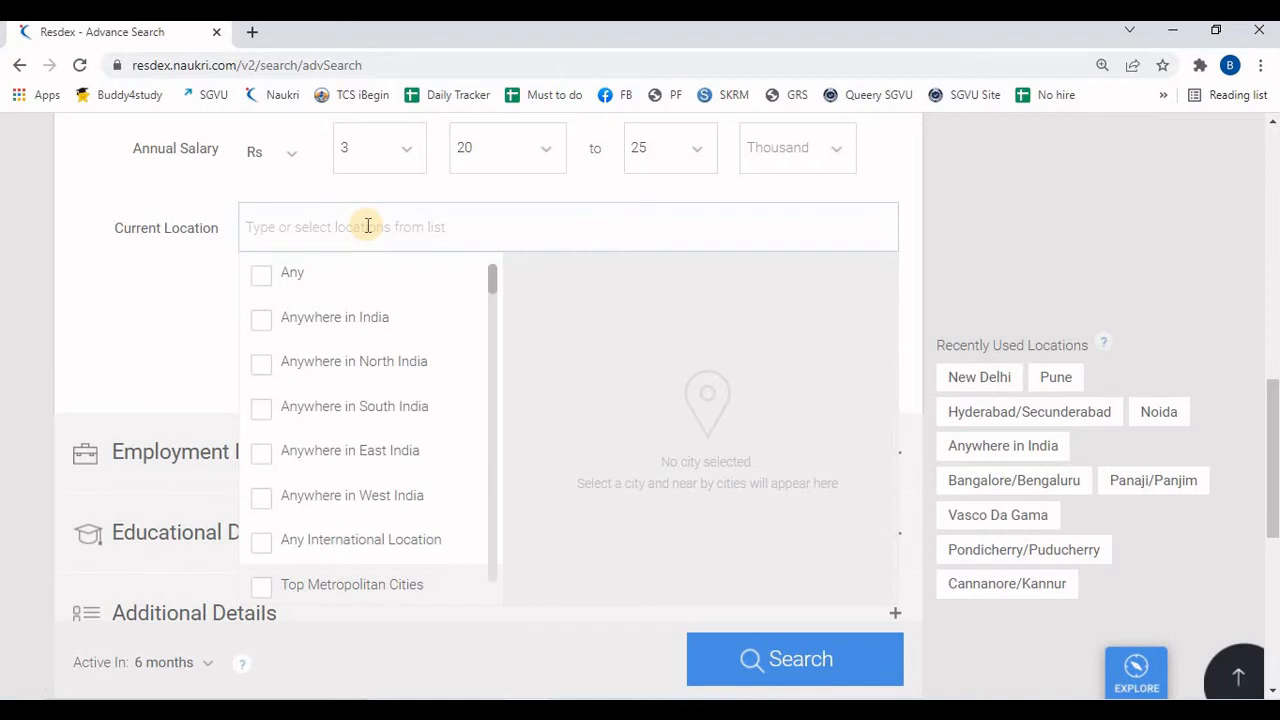
text(banga)
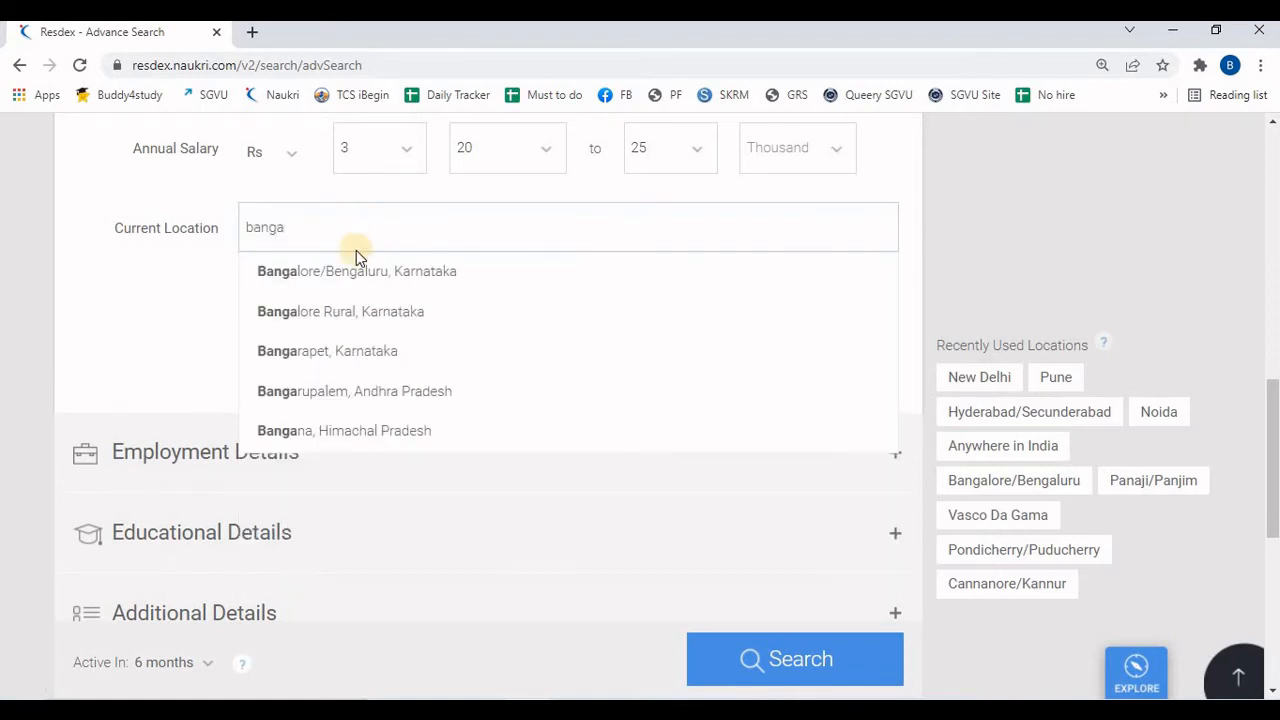
click(345, 271)
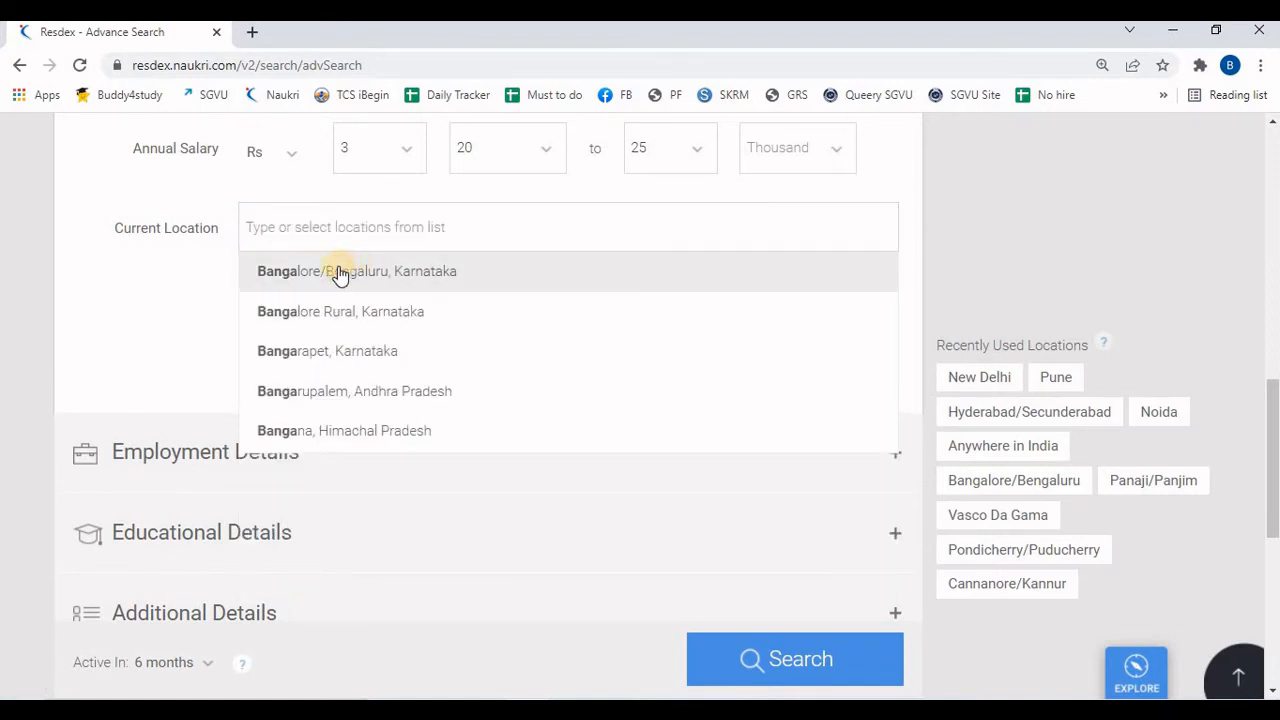
click(227, 283)
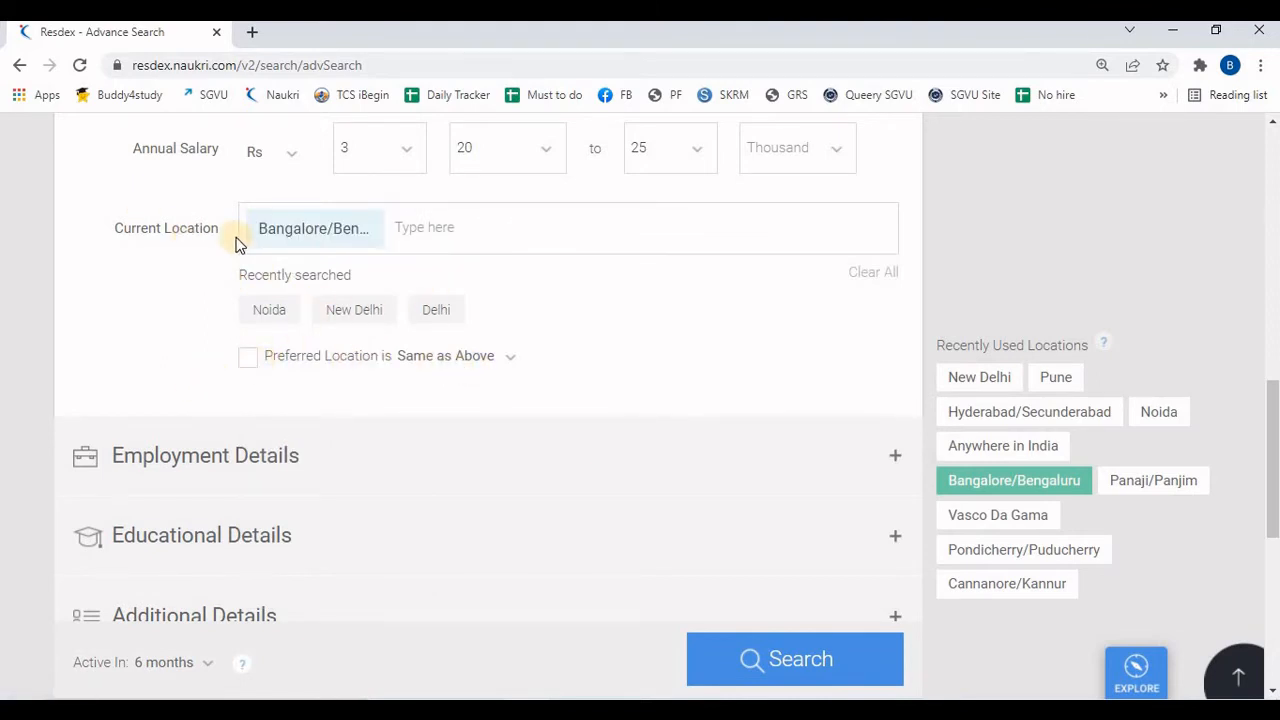
- Enable Preferred Location as Same as Above, try the exact-match restriction, and clear both options
mouse_move(351, 234)
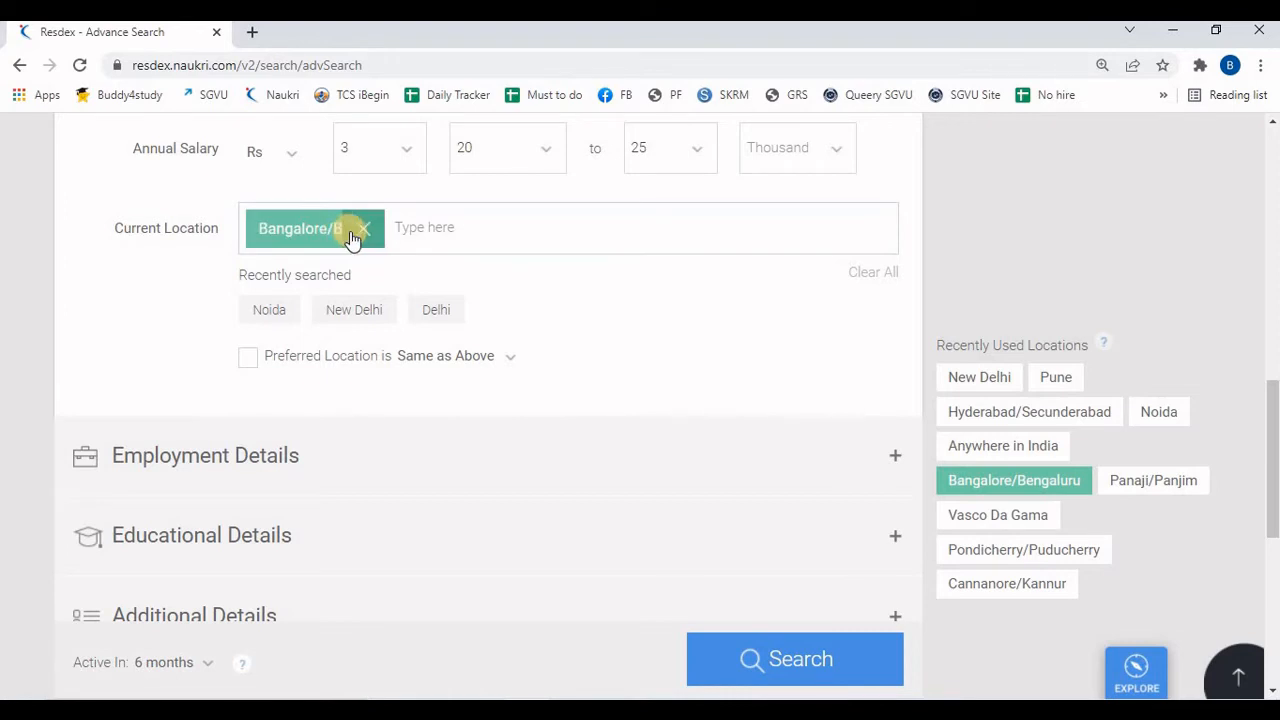
click(256, 364)
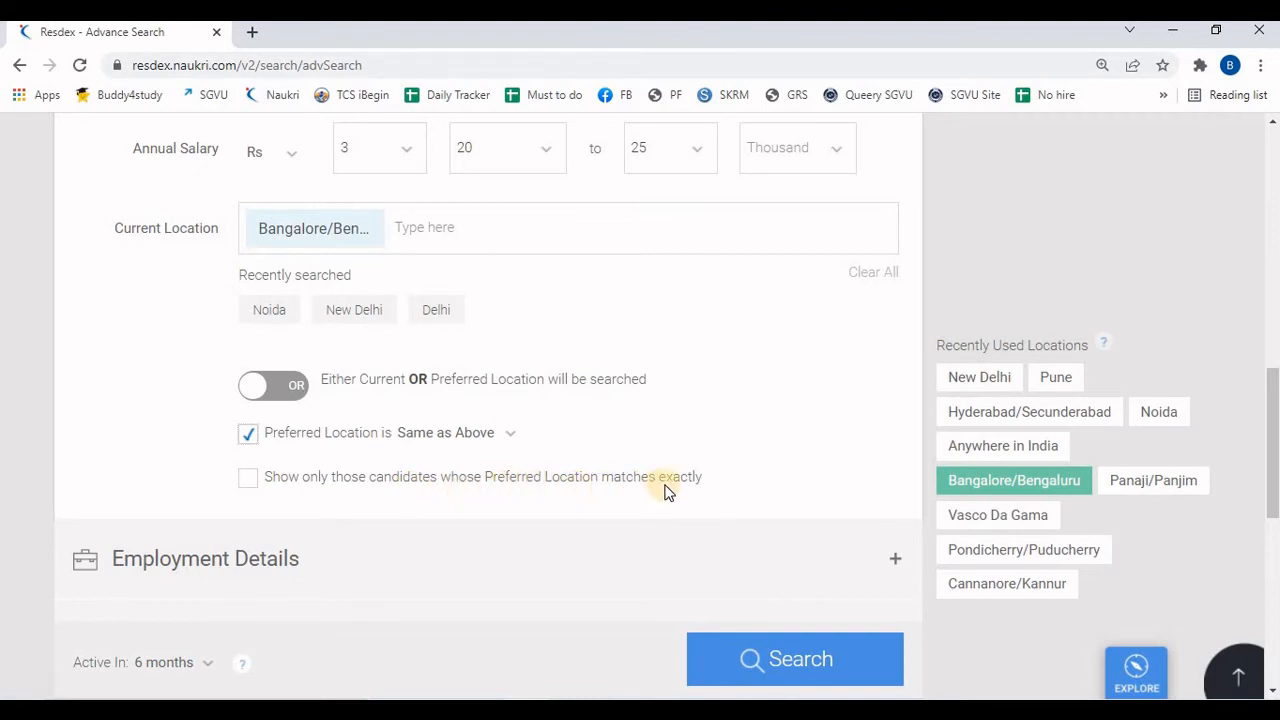
click(248, 483)
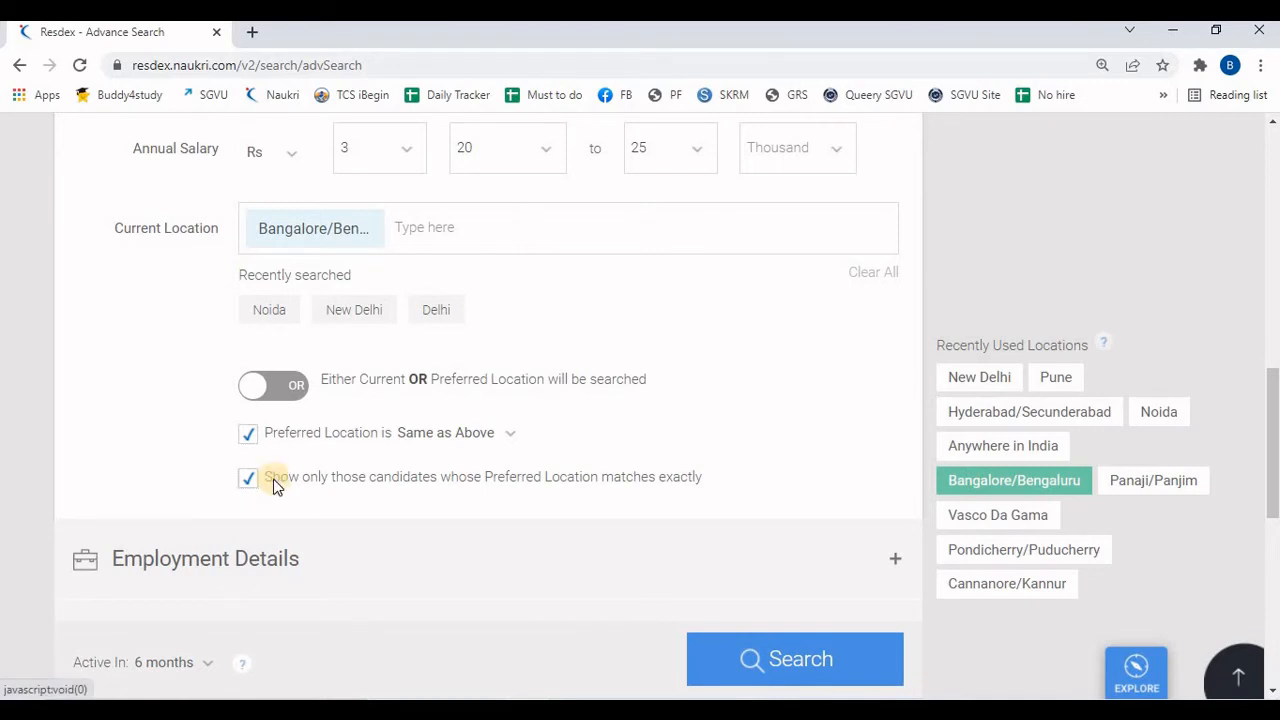
click(251, 484)
click(250, 440)
click(252, 438)
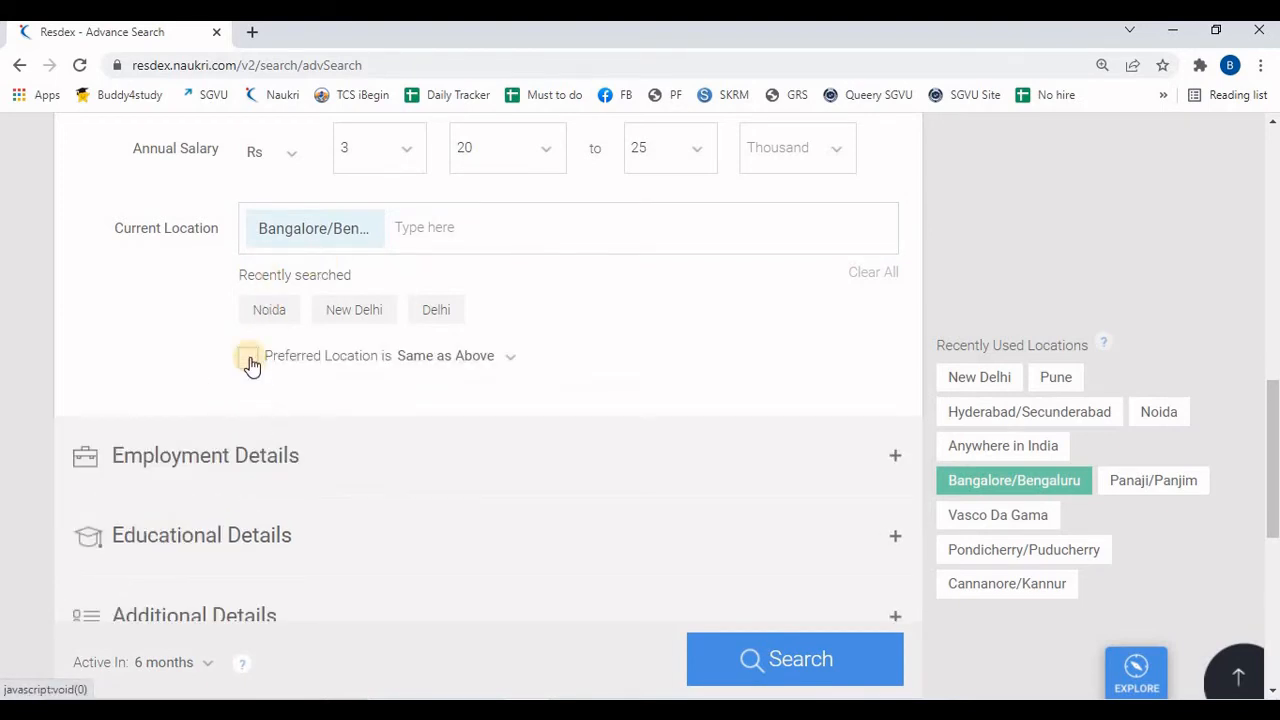
- Toggle the Preferred Location option, leaving Same as Above and the exact preferred-location match both enabled
click(249, 362)
click(251, 491)
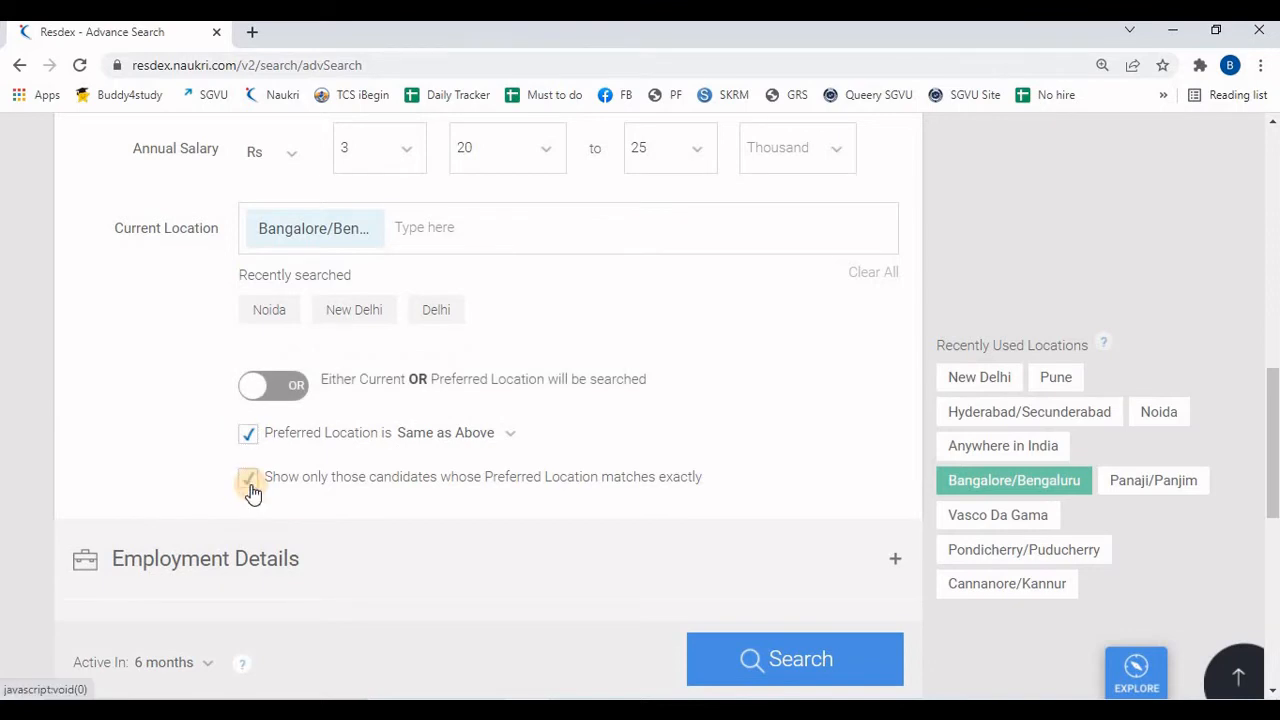
click(249, 438)
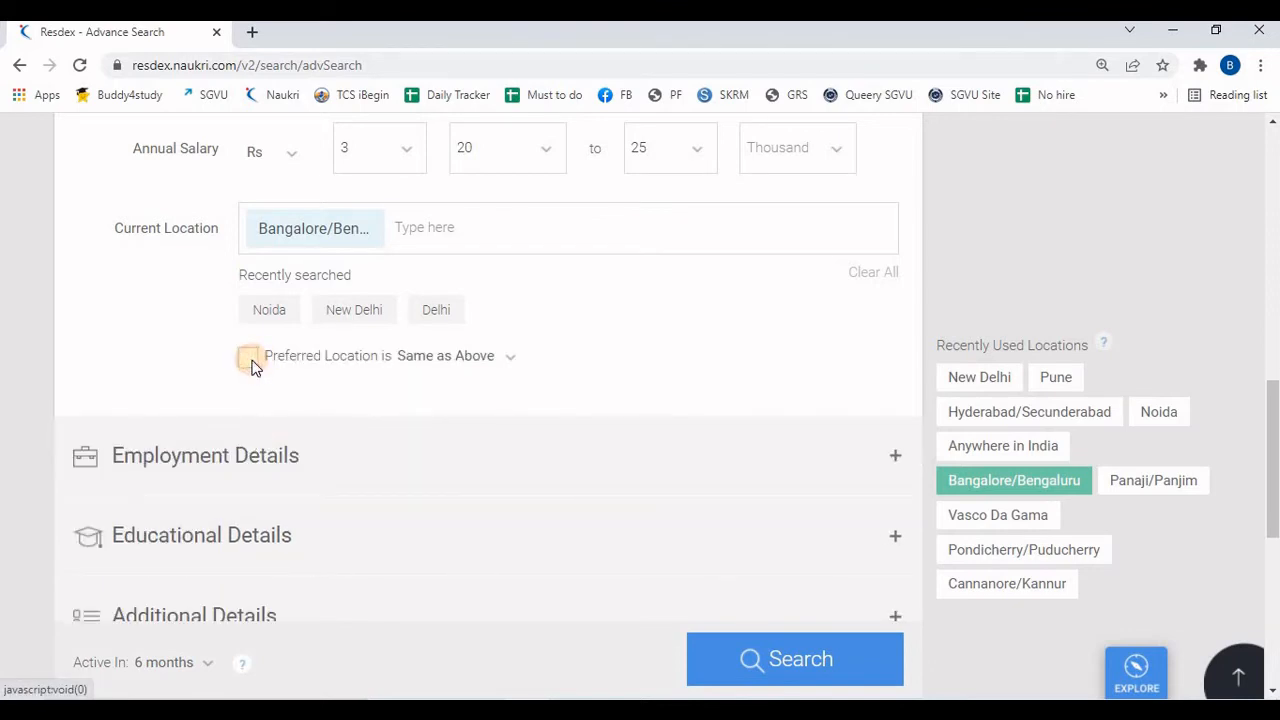
click(251, 364)
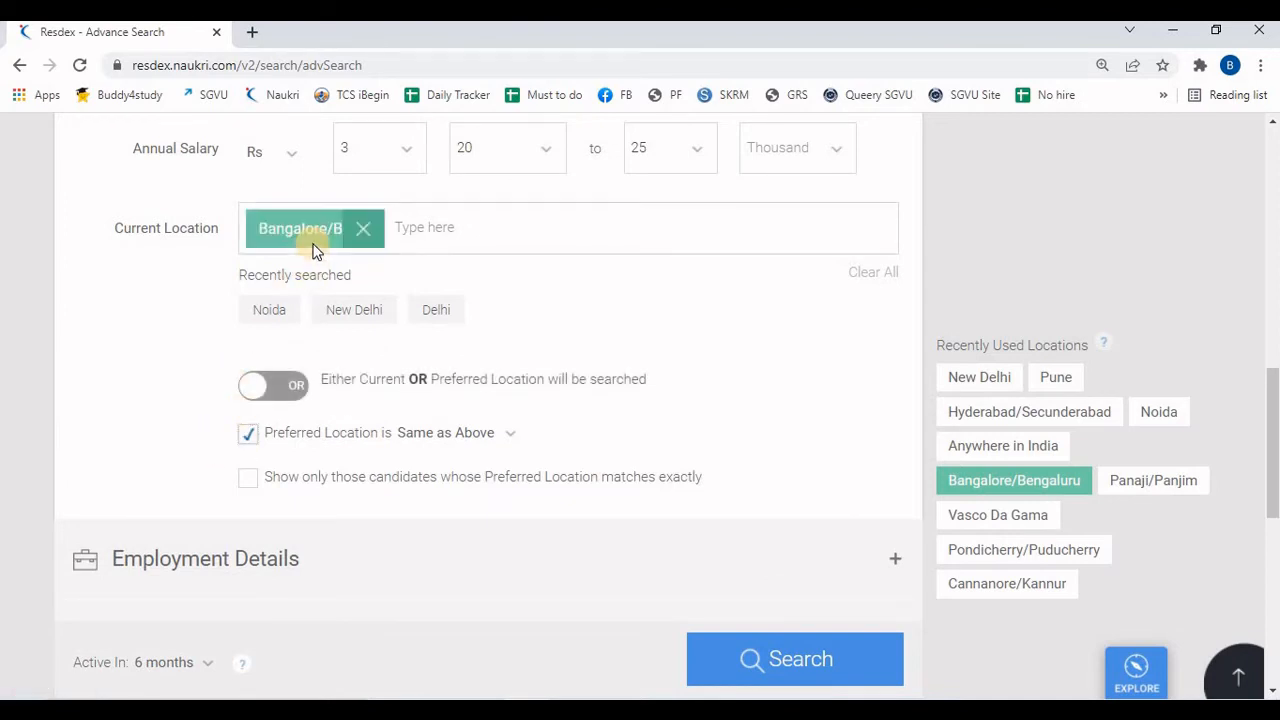
click(247, 435)
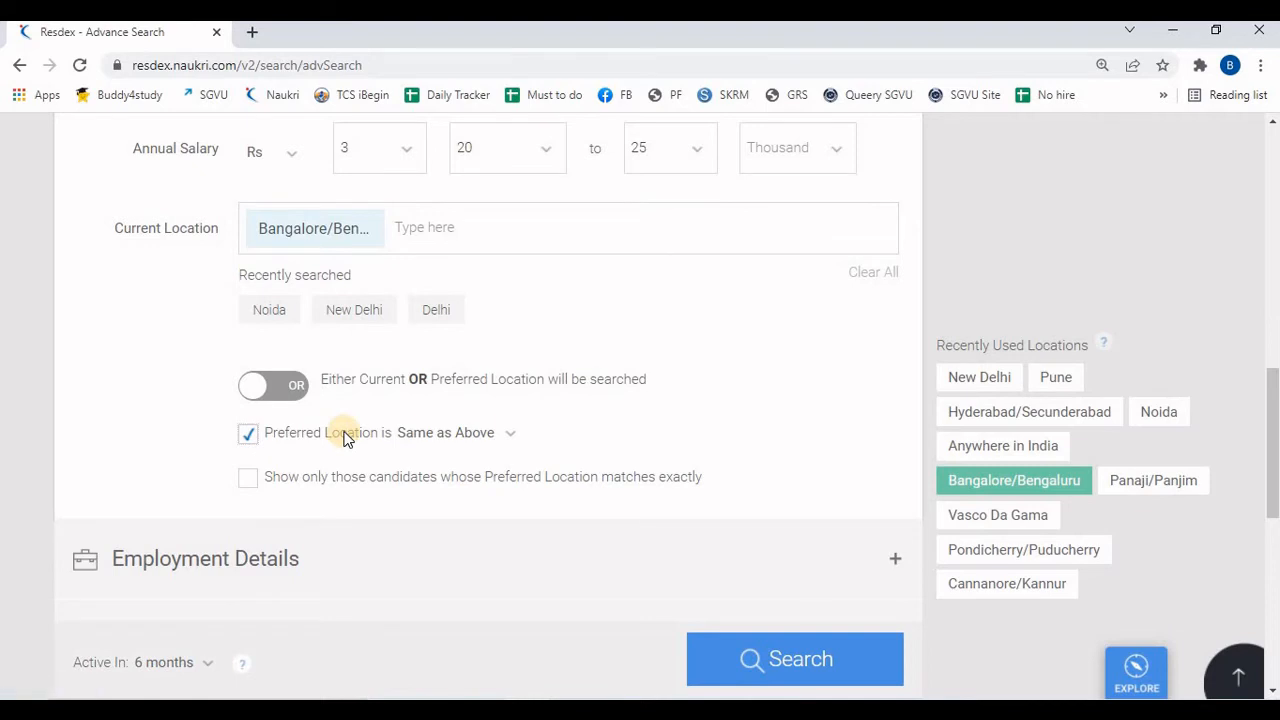
click(248, 488)
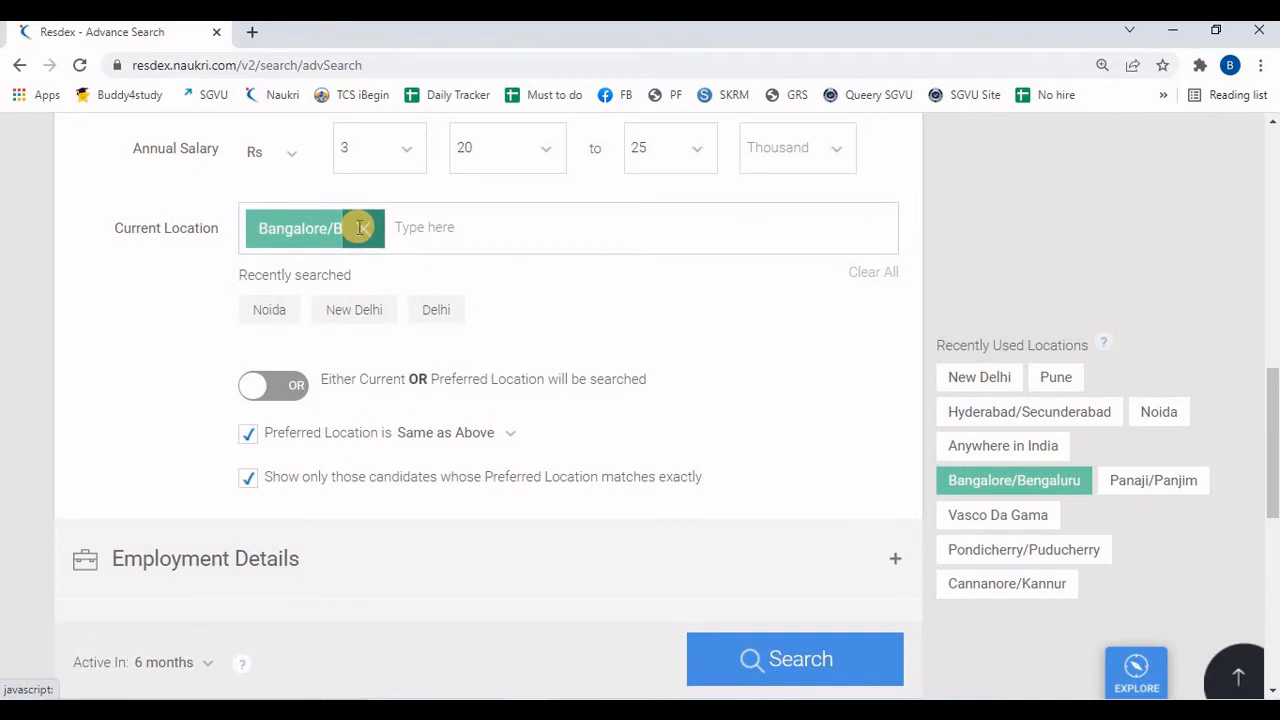
- Replace Bangalore/Bengaluru with Anywhere in India as the Current Location and turn off the Preferred Location option
click(362, 228)
click(295, 318)
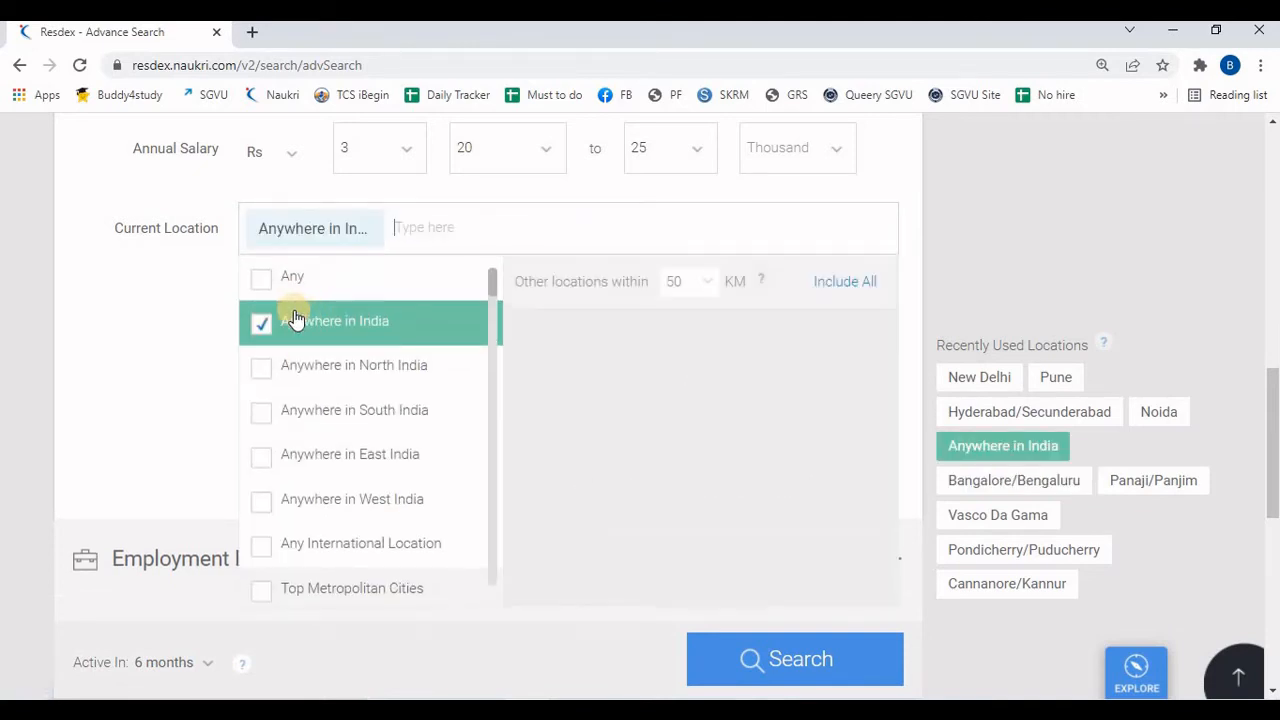
click(177, 327)
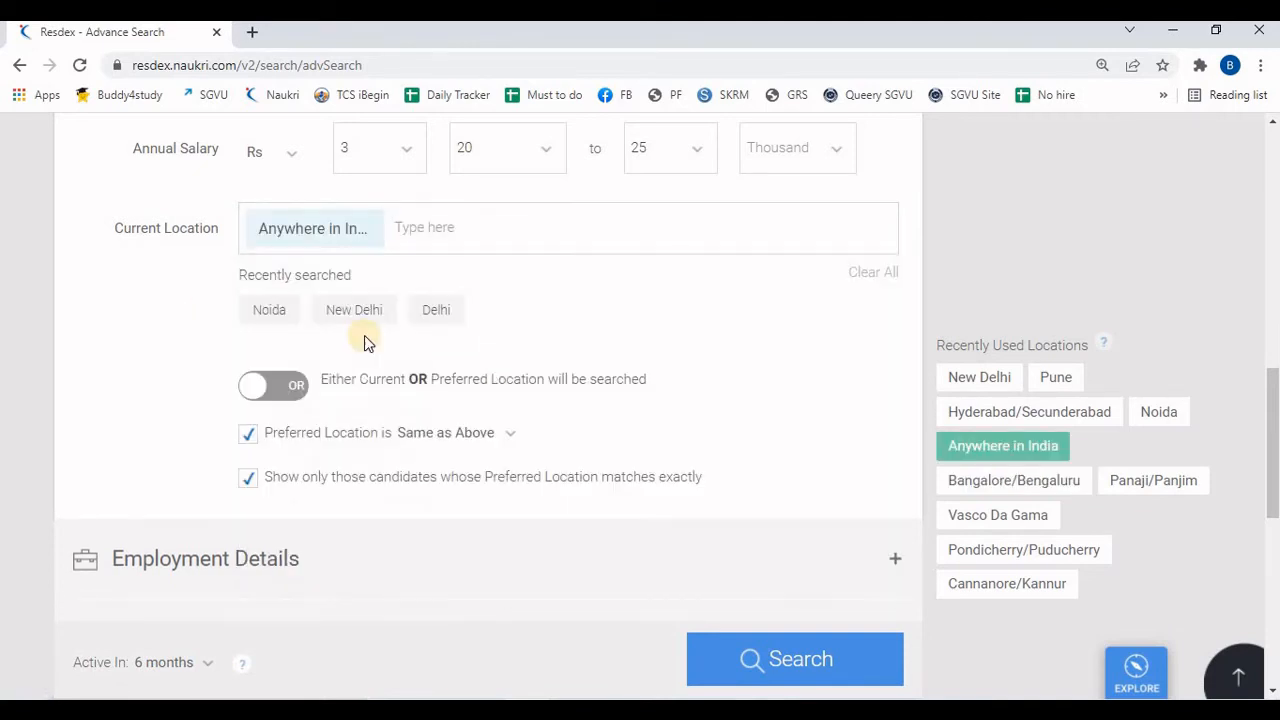
click(249, 437)
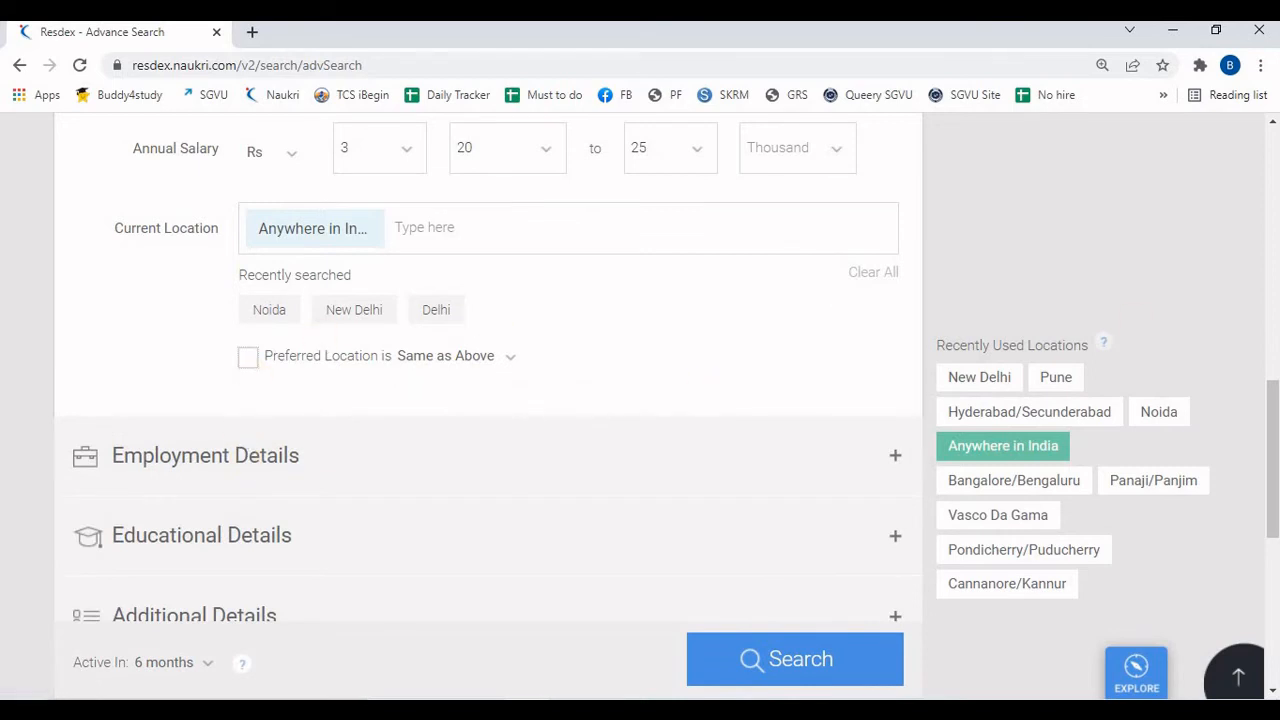
- Expand the Employment Details section and add TCS to Exclude Employers
click(517, 450)
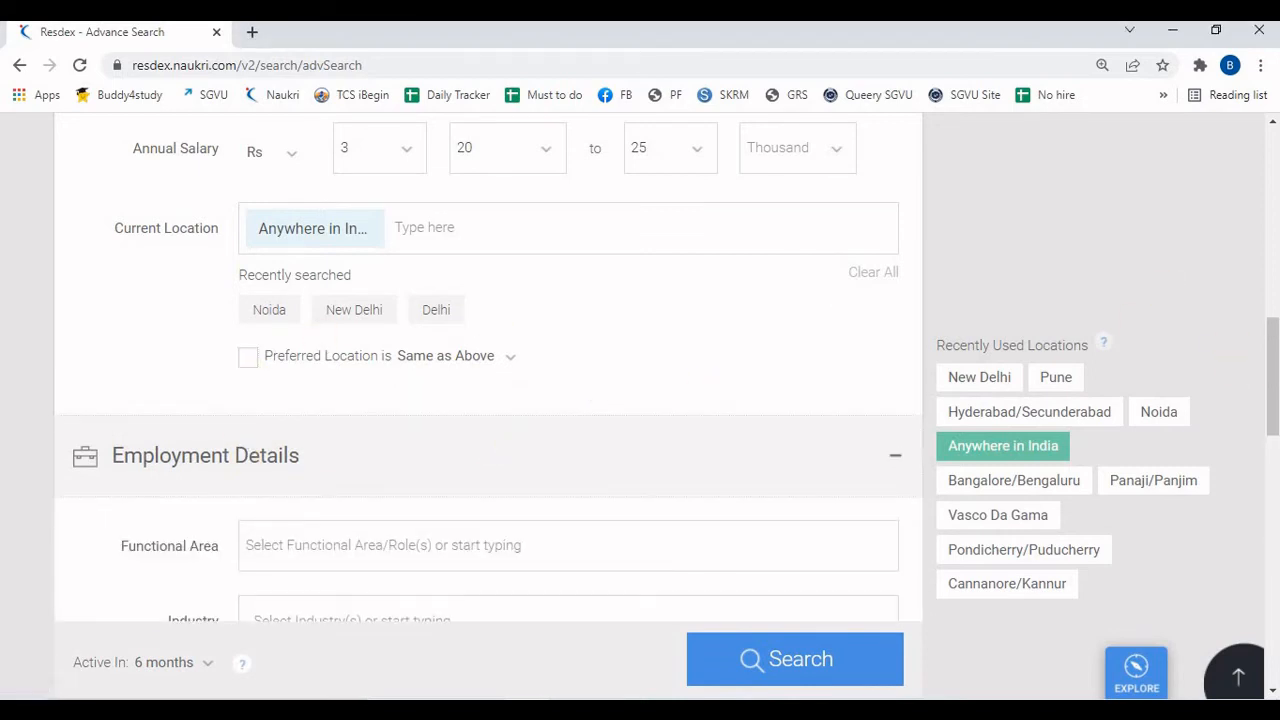
click(1274, 494)
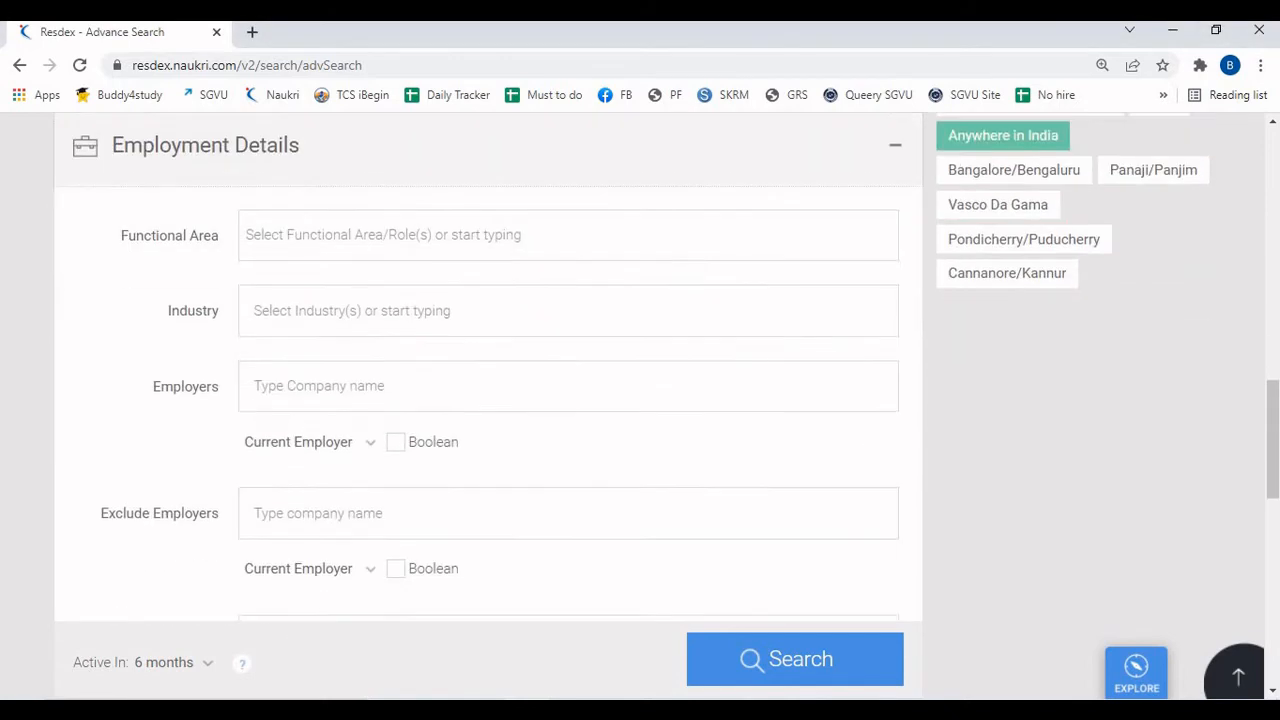
drag(1274, 494, 1268, 506)
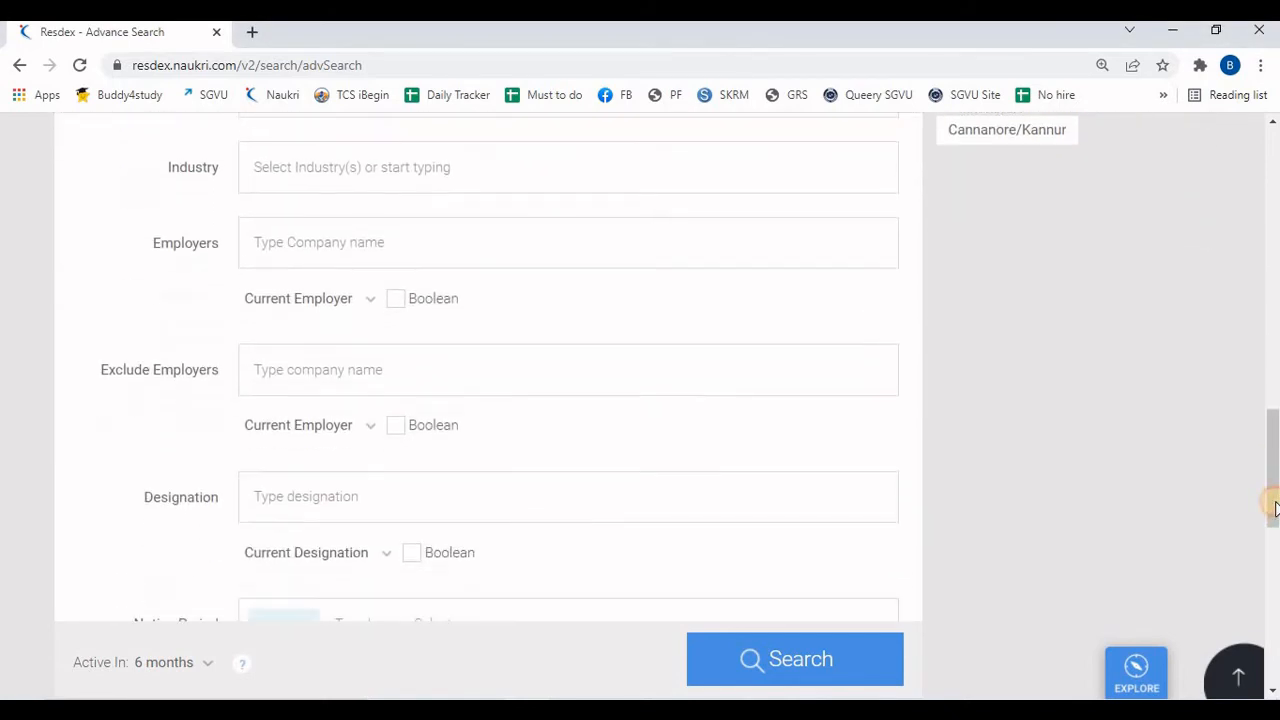
click(315, 378)
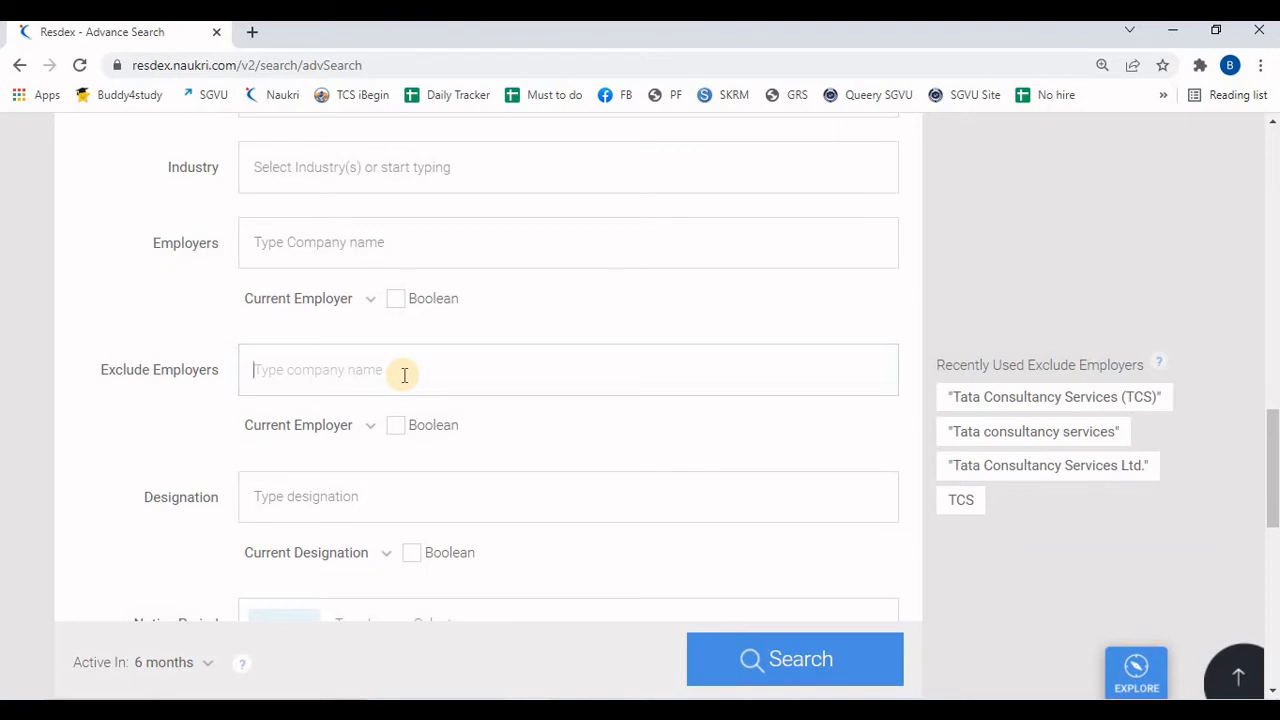
text(TCS)
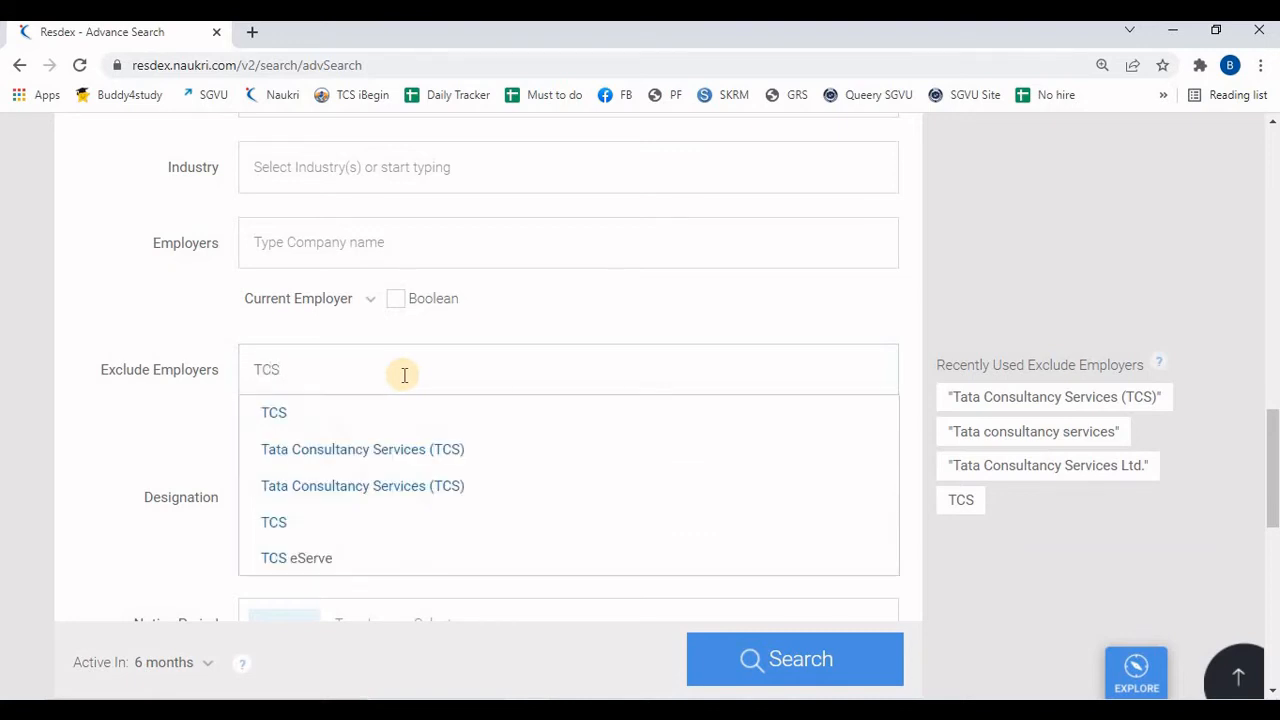
key(Return)
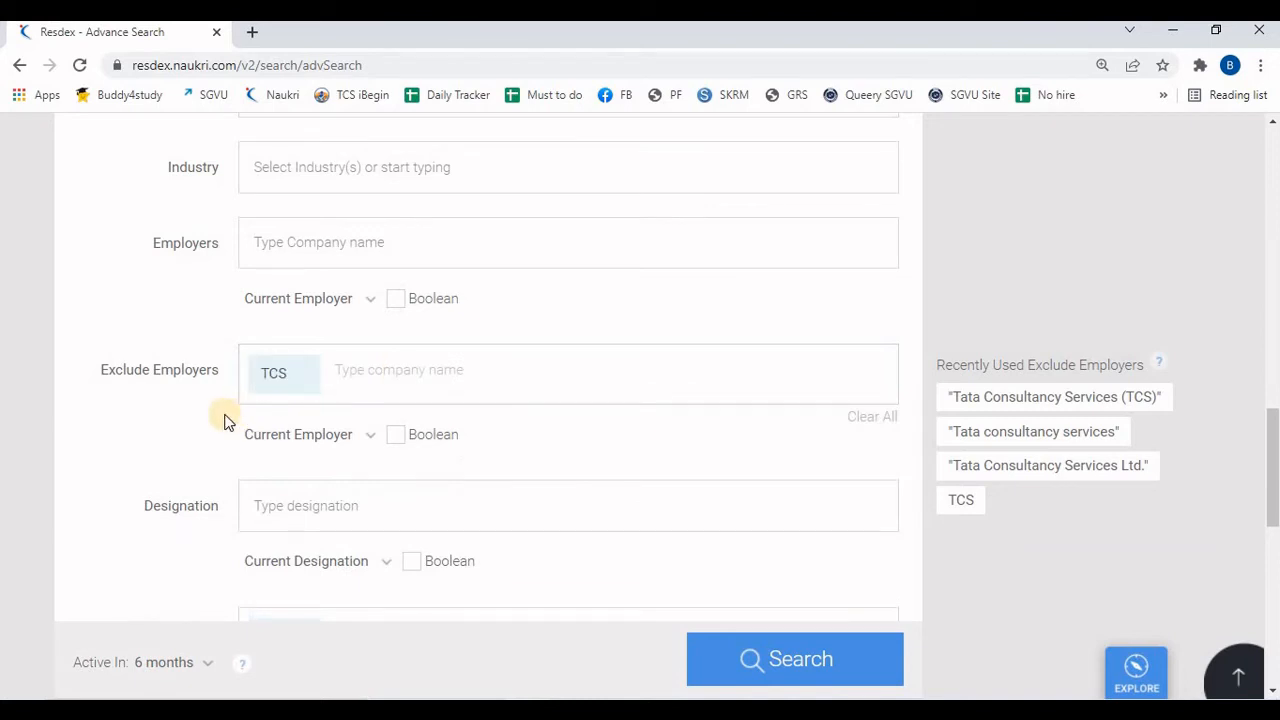
- Also exclude Tata Consultancy Services (TCS) and apply the exclusion to Current / Previous Employer
text(TCS)
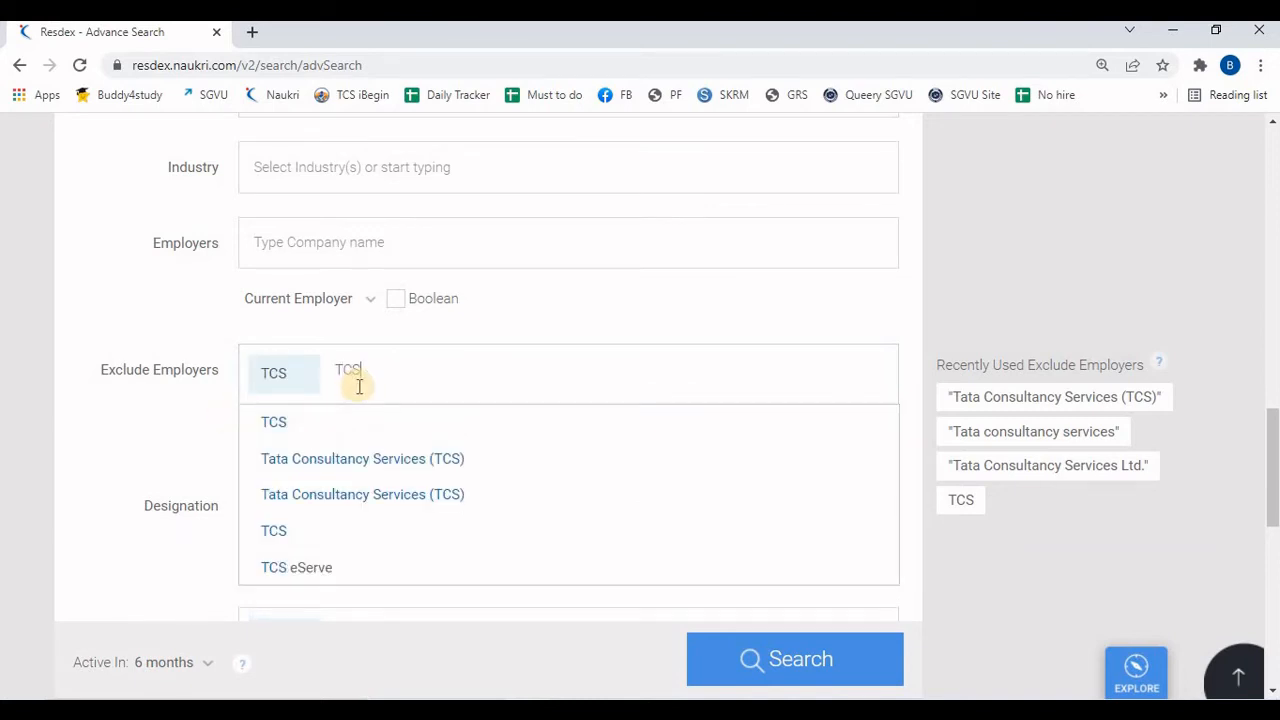
click(363, 470)
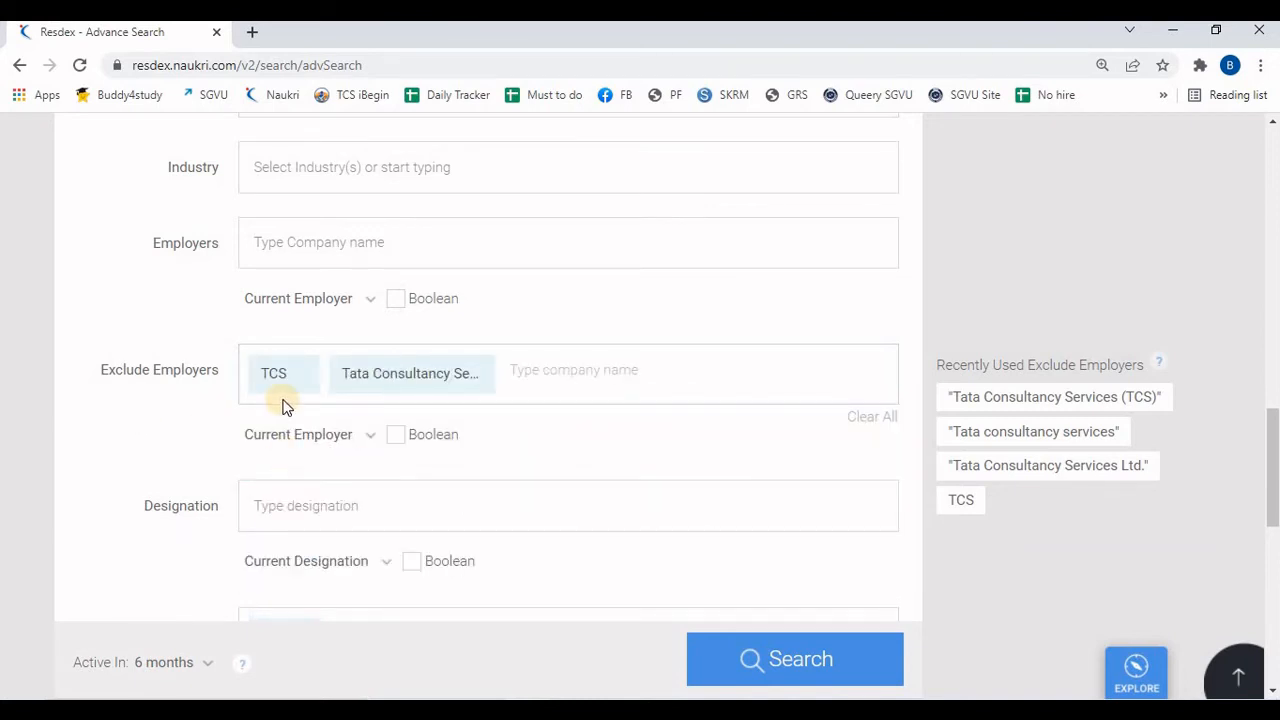
click(360, 440)
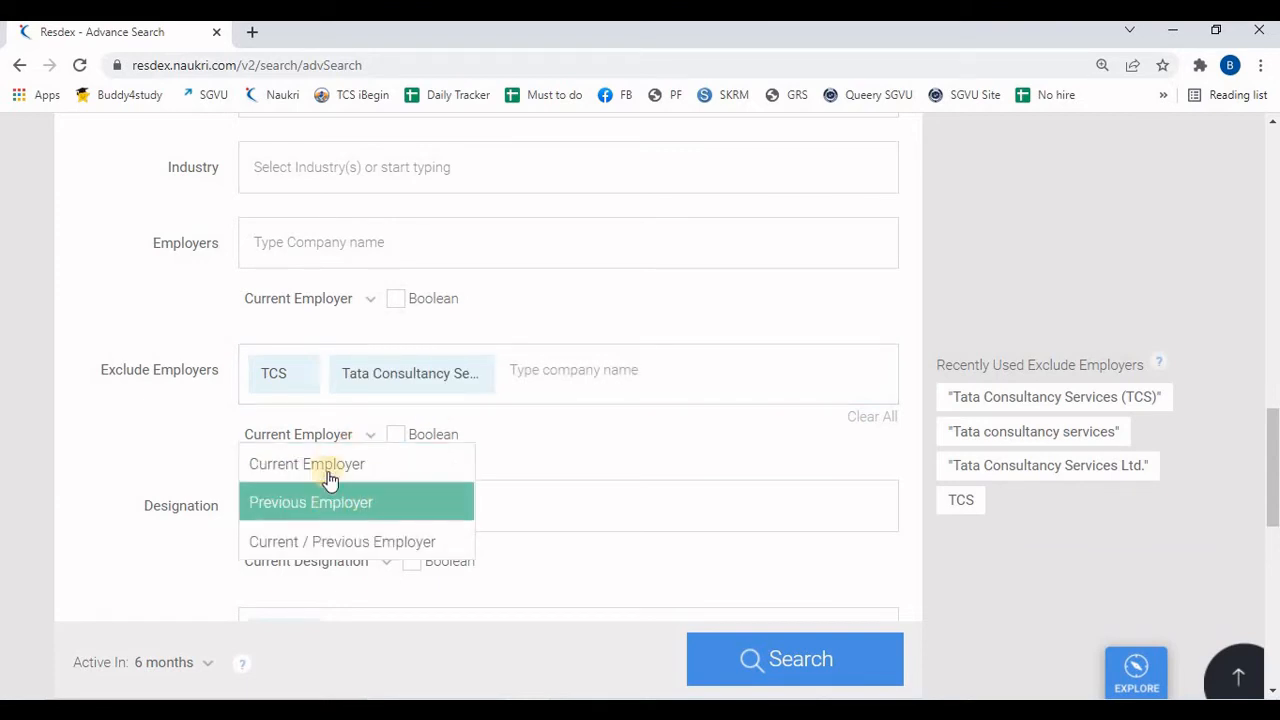
click(402, 548)
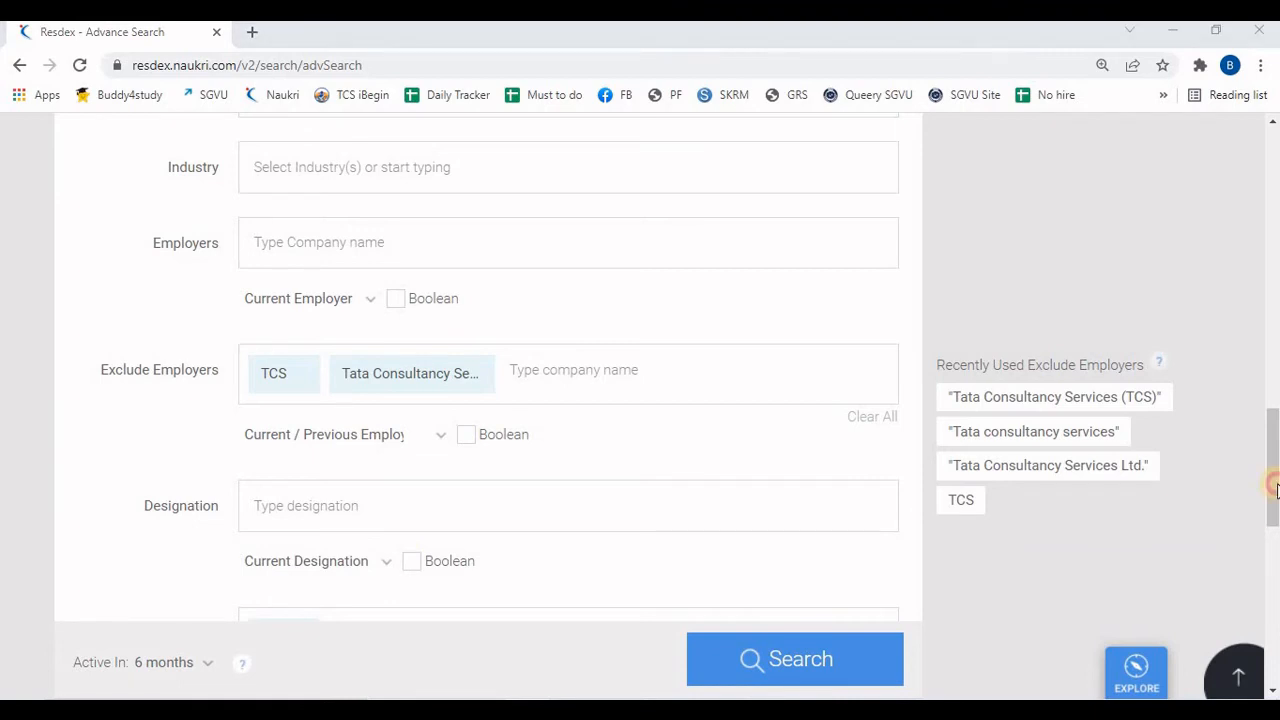
- Replace the Any notice period with Currently Serving Notice Period, 15 Days or less and 1 Month
drag(1274, 484, 1276, 538)
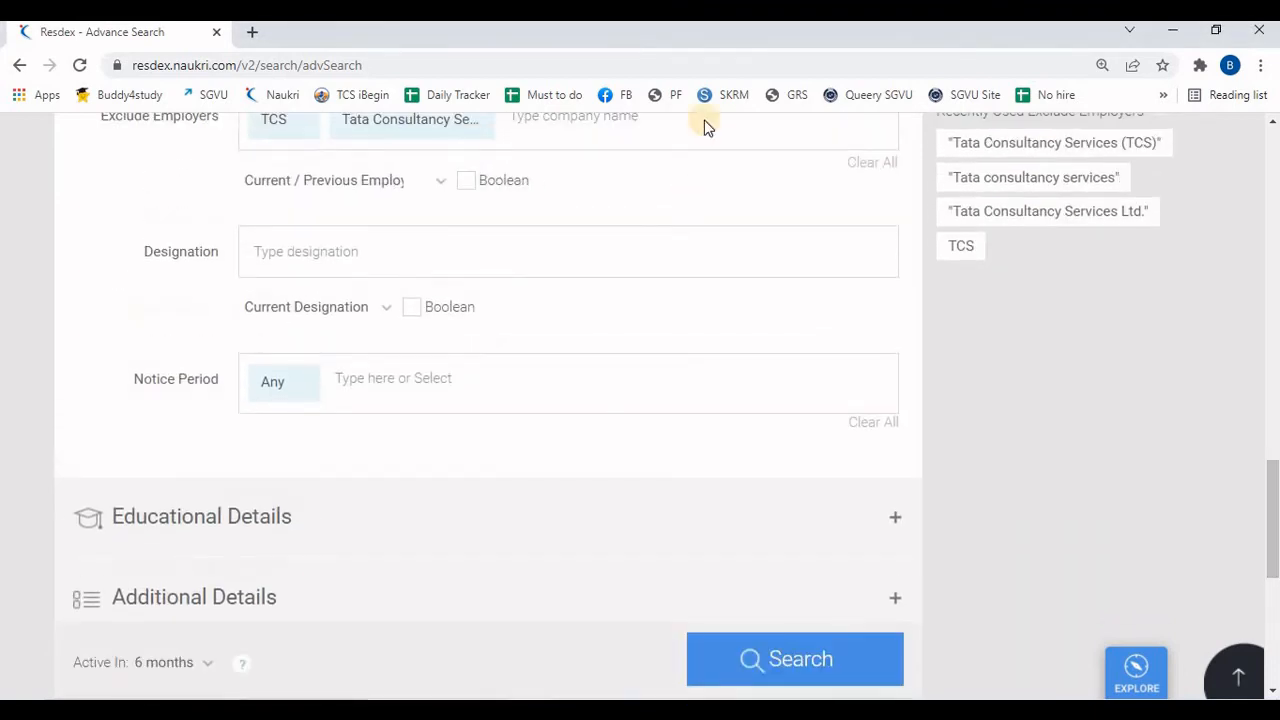
click(300, 383)
click(300, 383)
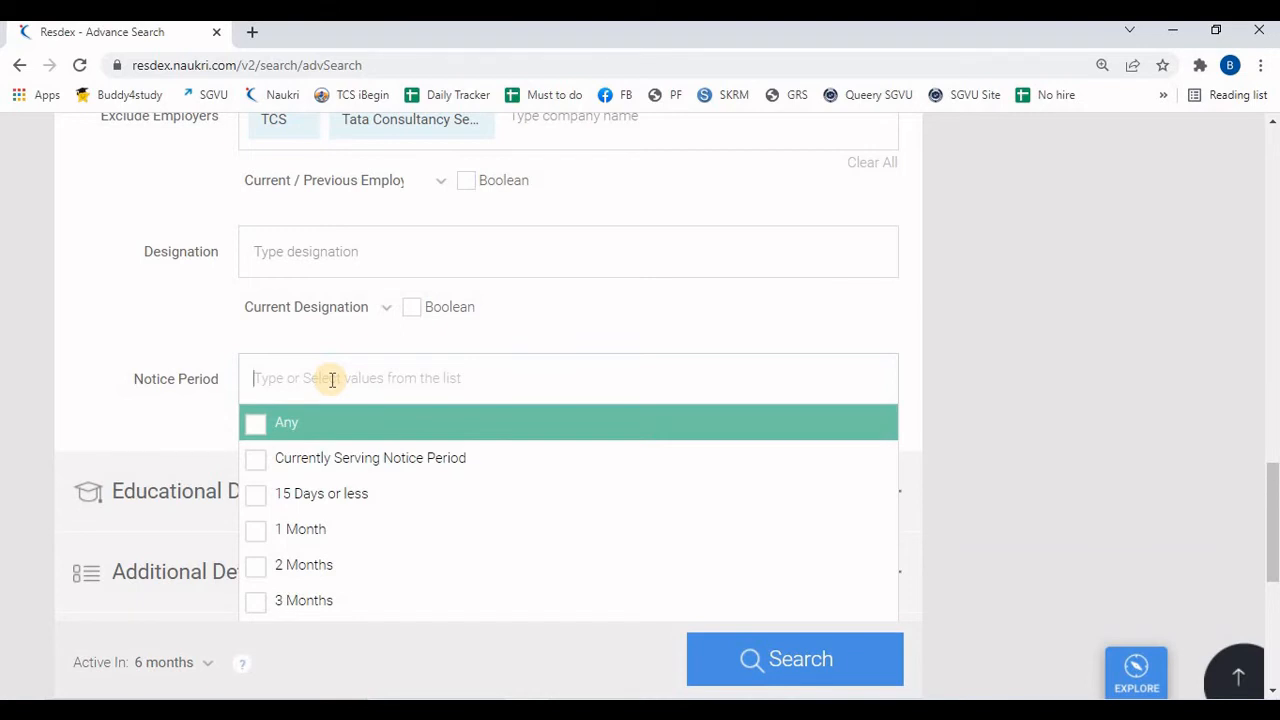
click(310, 465)
scroll(310, 467, down, 1)
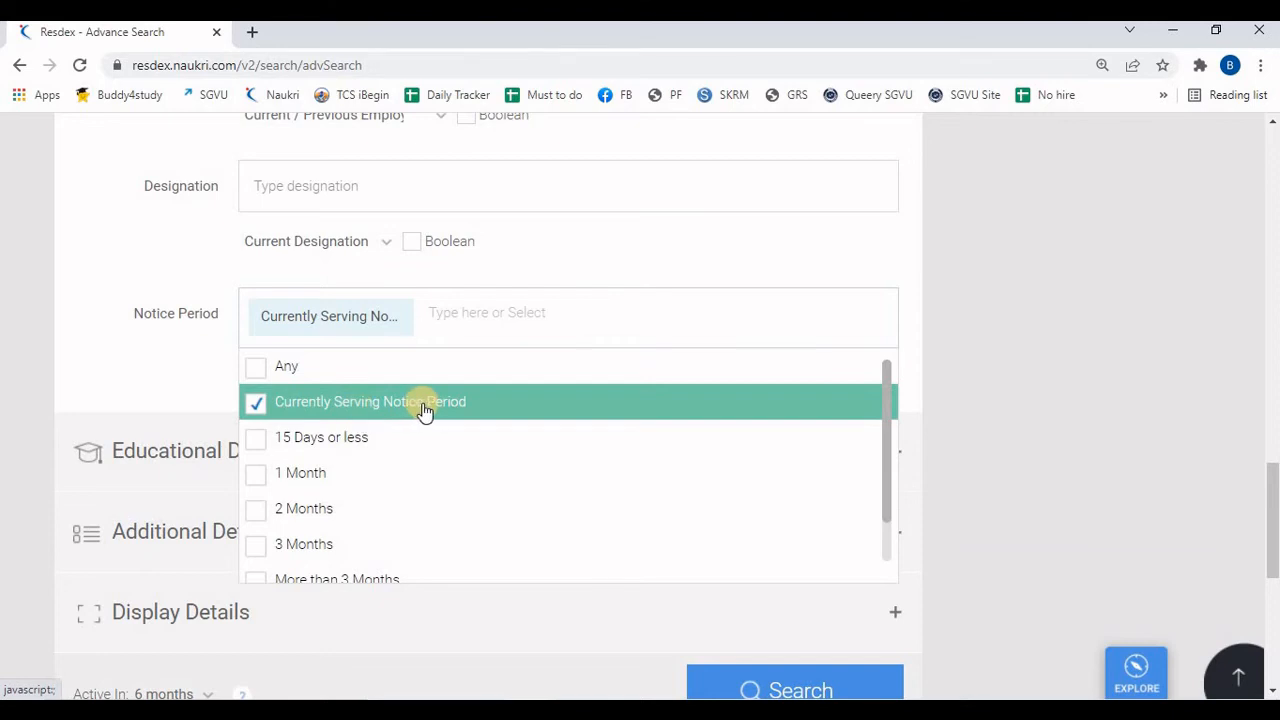
click(355, 438)
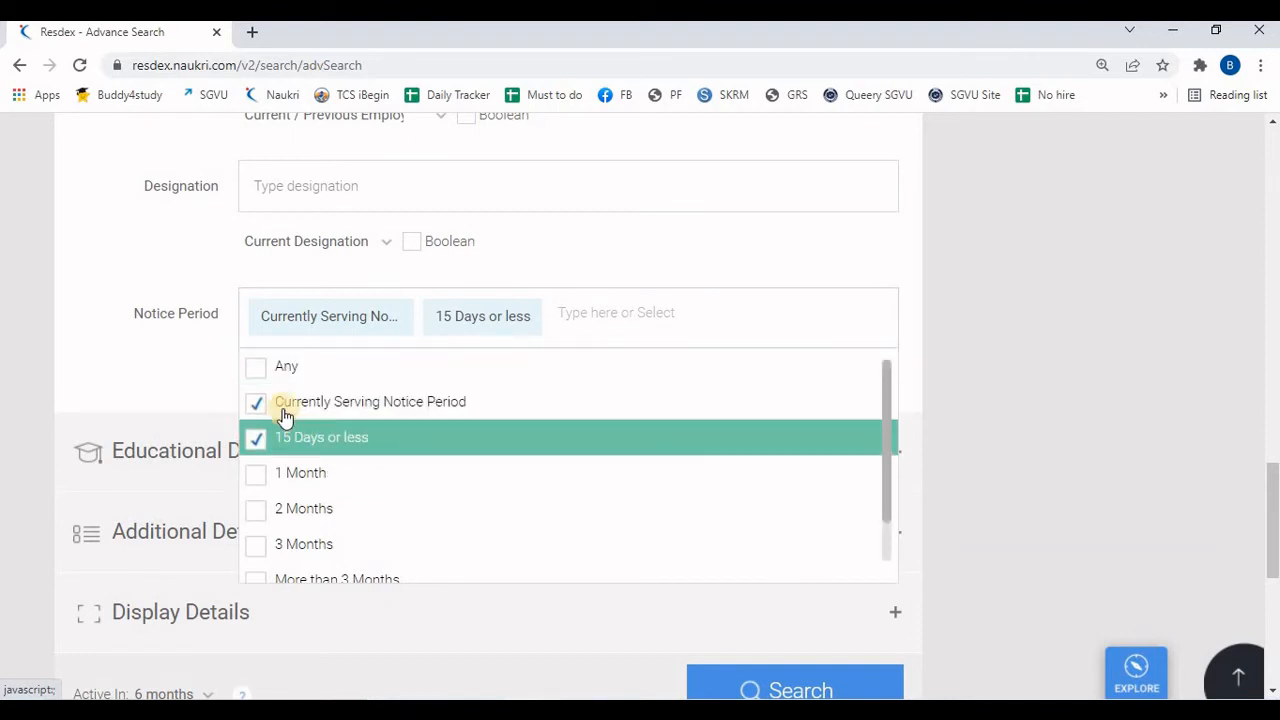
click(253, 474)
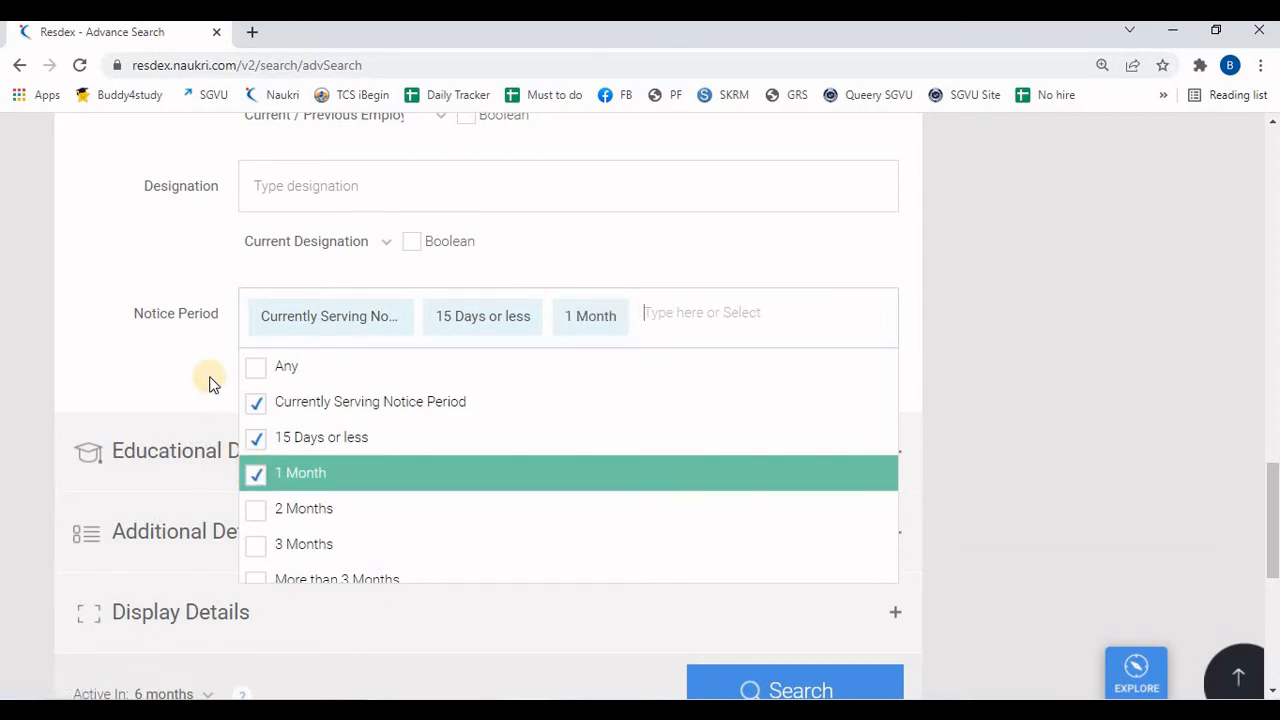
click(210, 383)
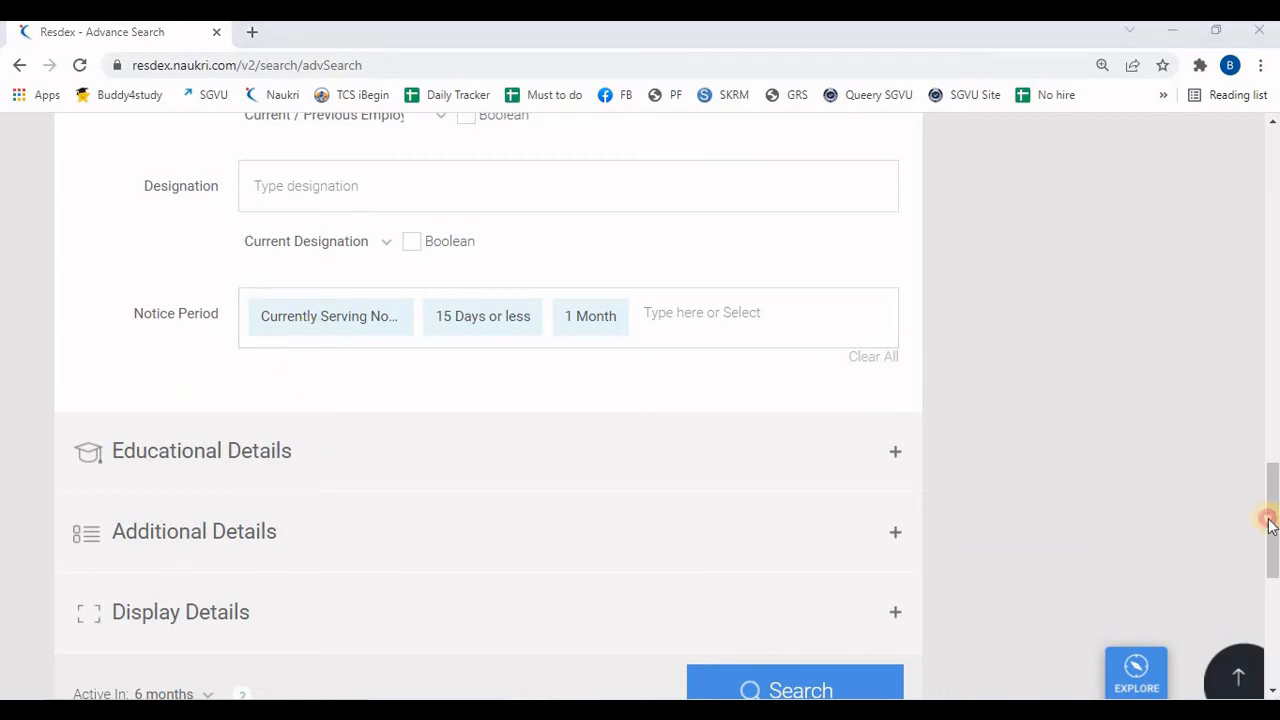
- Expand the Educational Details and Additional Details sections of the advanced search form
drag(1271, 514, 1276, 550)
scroll(783, 574, up, 1)
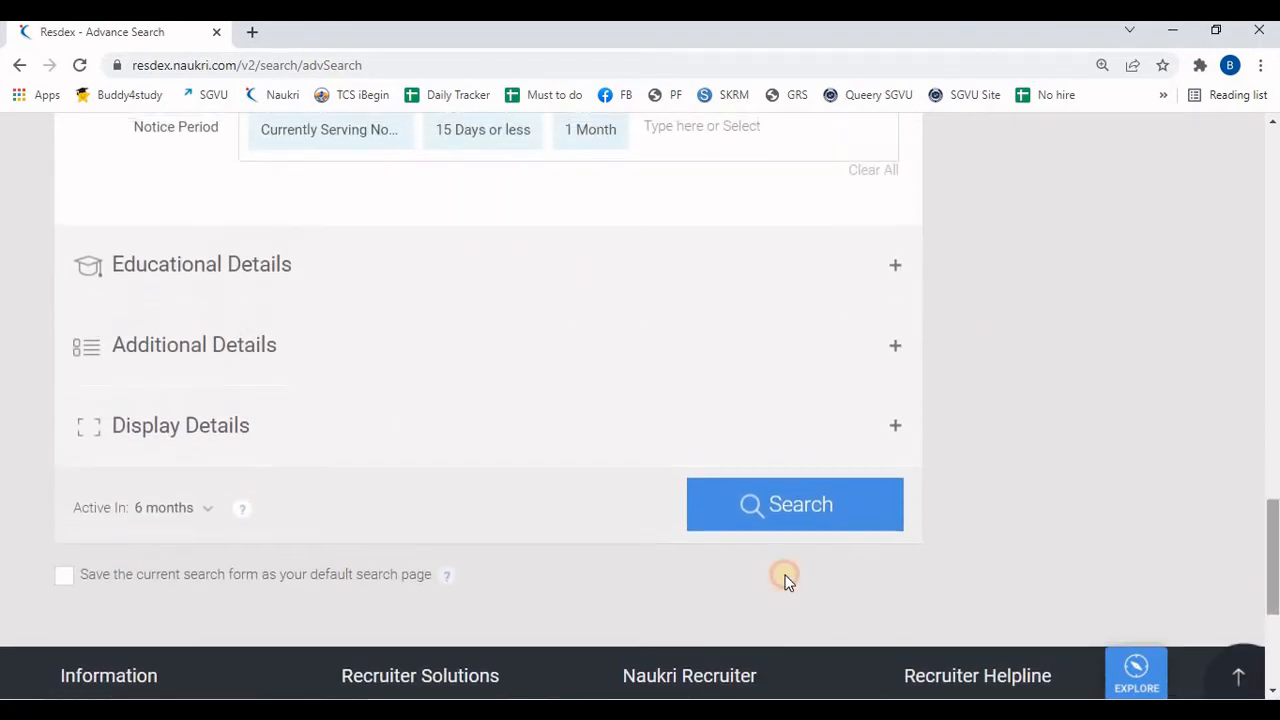
click(702, 290)
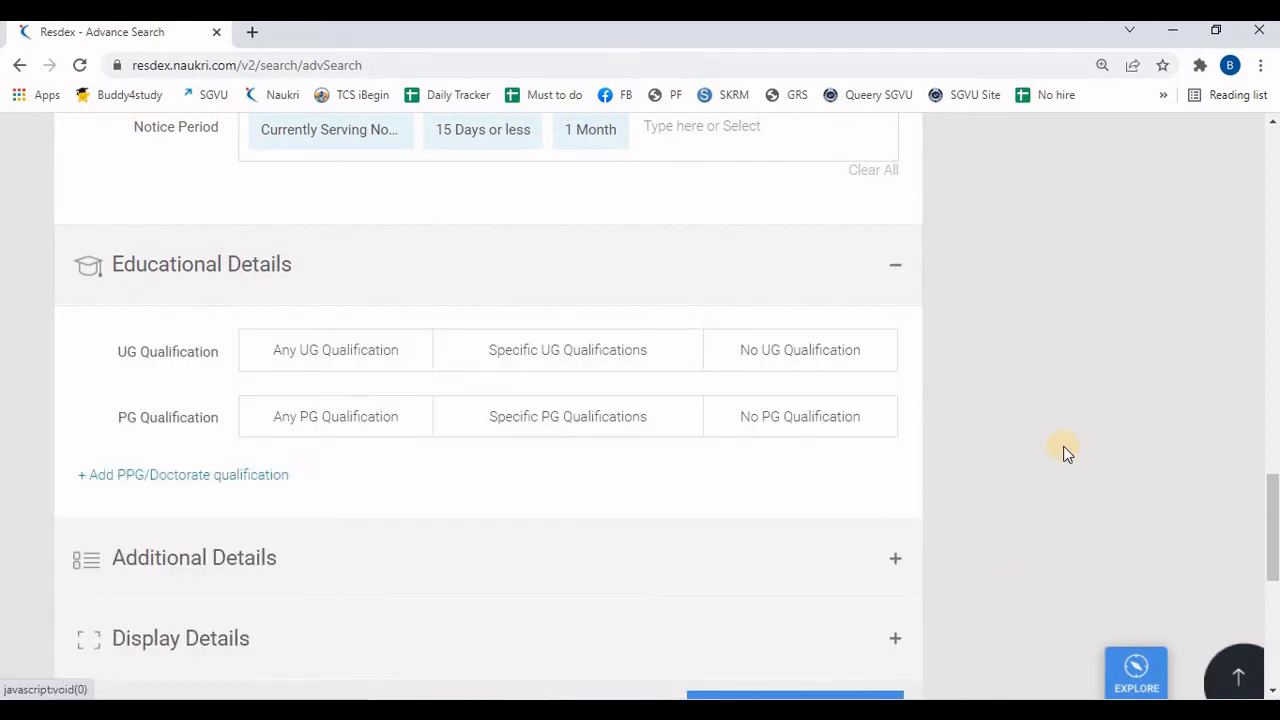
mouse_move(1274, 528)
mouse_down()
mouse_move(1275, 608)
mouse_move(1274, 545)
mouse_up()
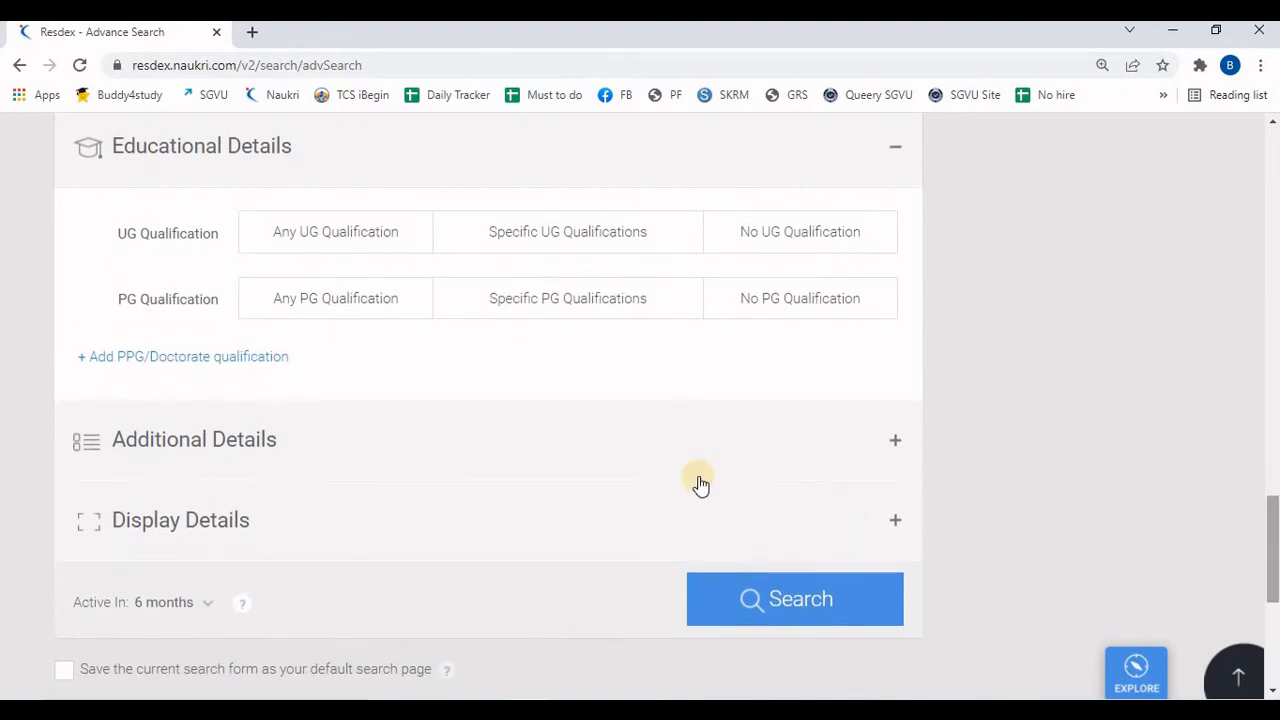
click(690, 437)
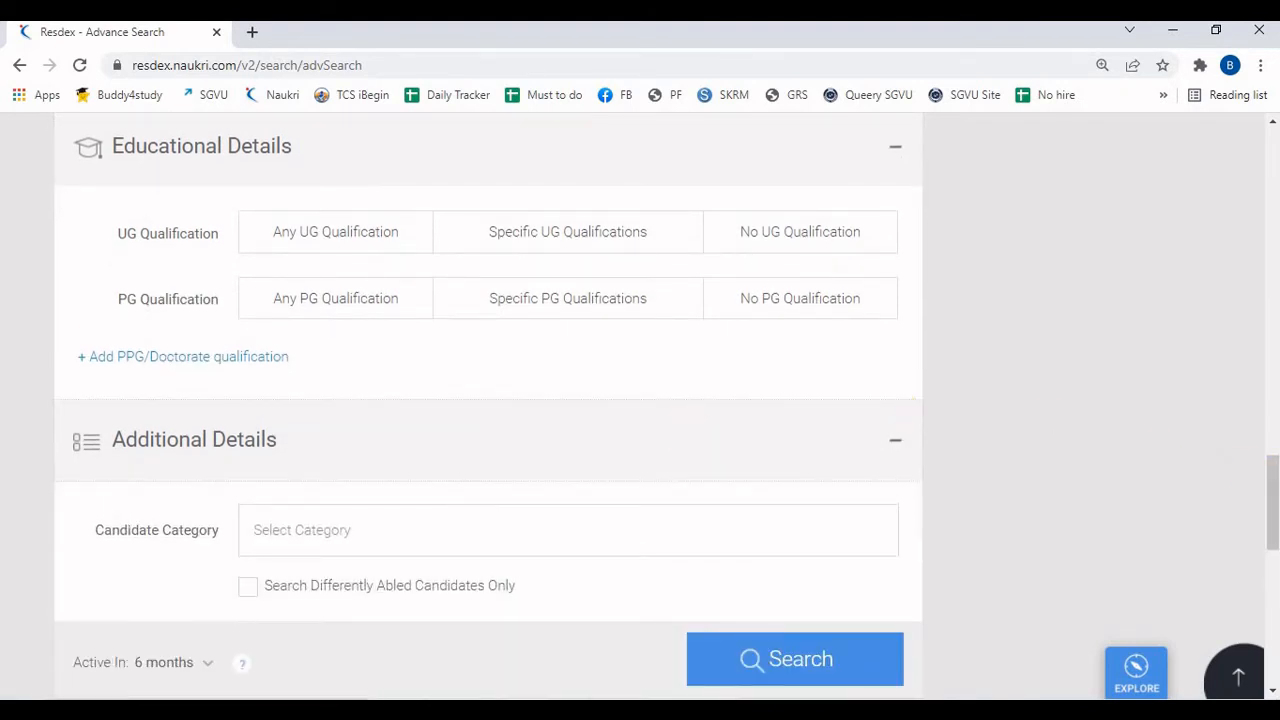
- Try Female Candidates as the Diversity option, and restore All Candidates
drag(1279, 490, 1278, 592)
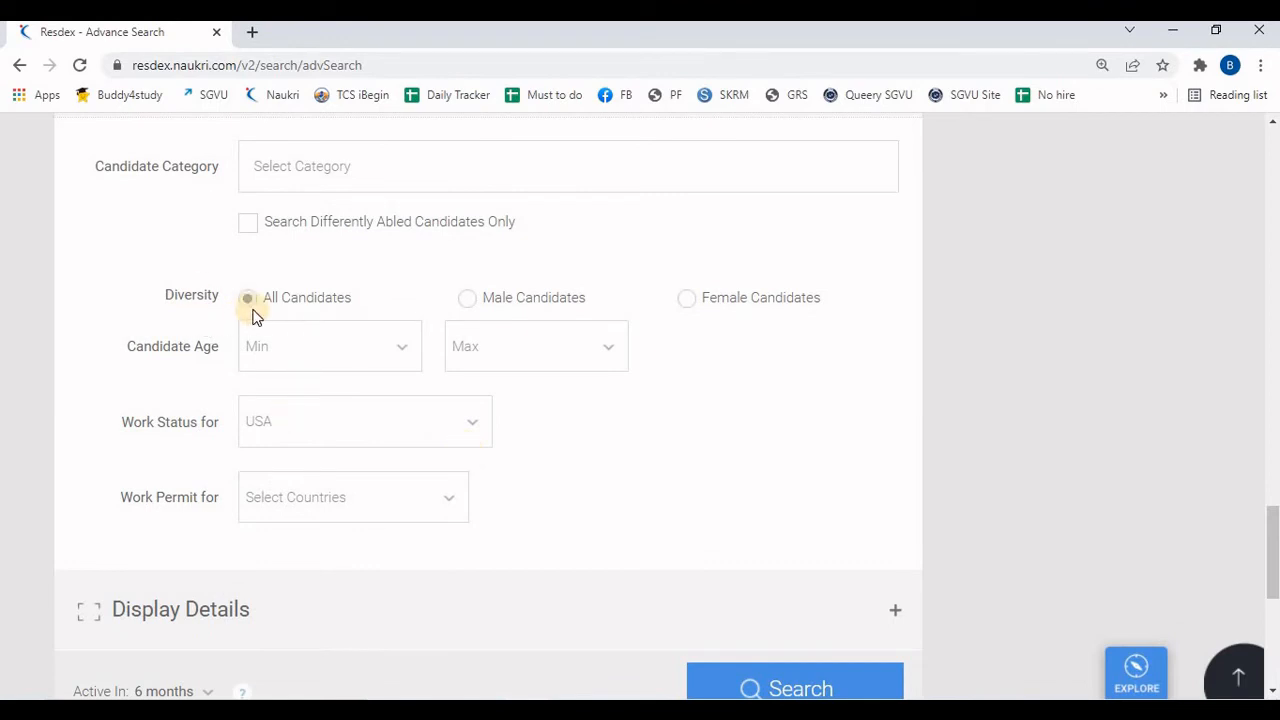
click(690, 300)
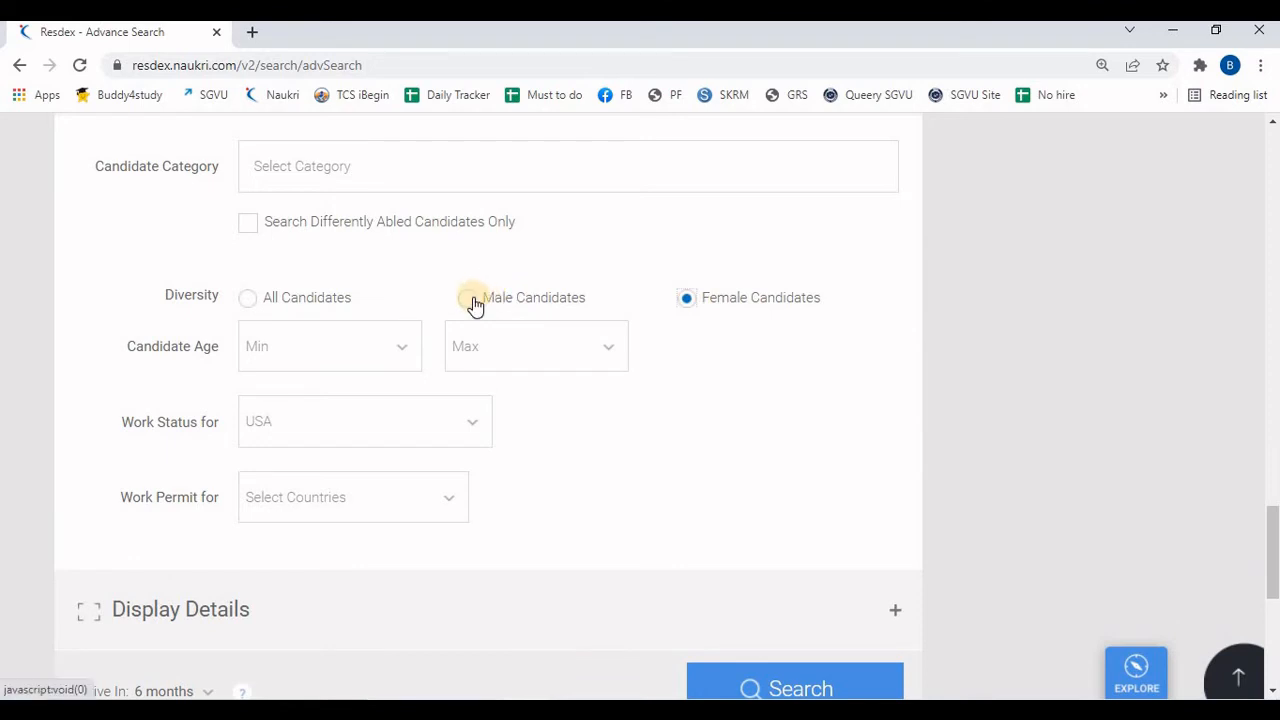
click(247, 300)
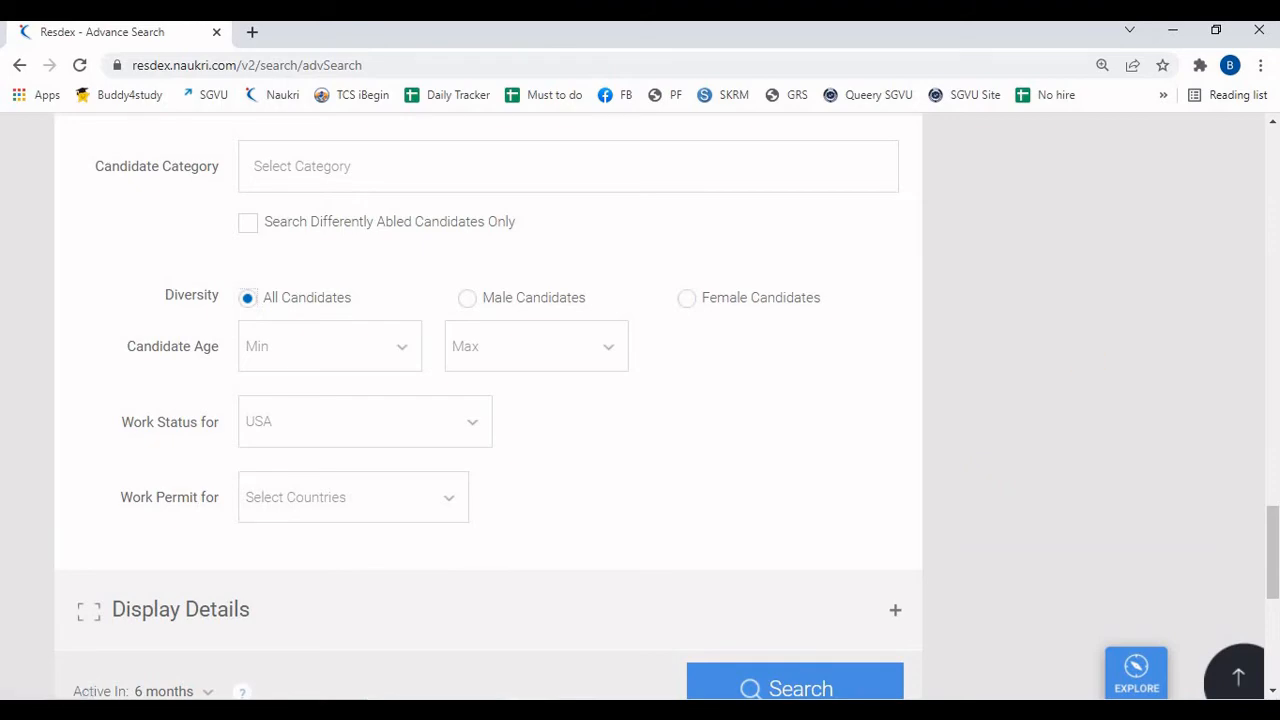
- Expand the Display Details section and limit the search to candidates with an Attached Resume only
drag(1277, 545, 1276, 597)
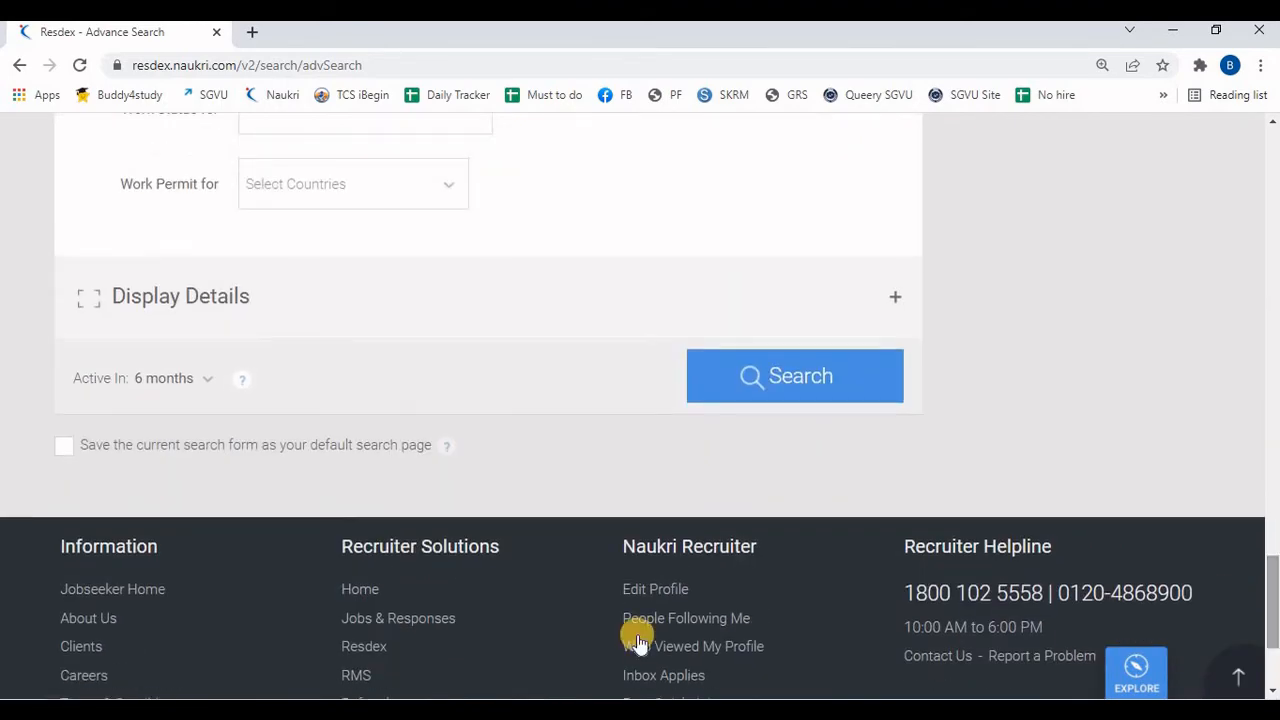
click(489, 320)
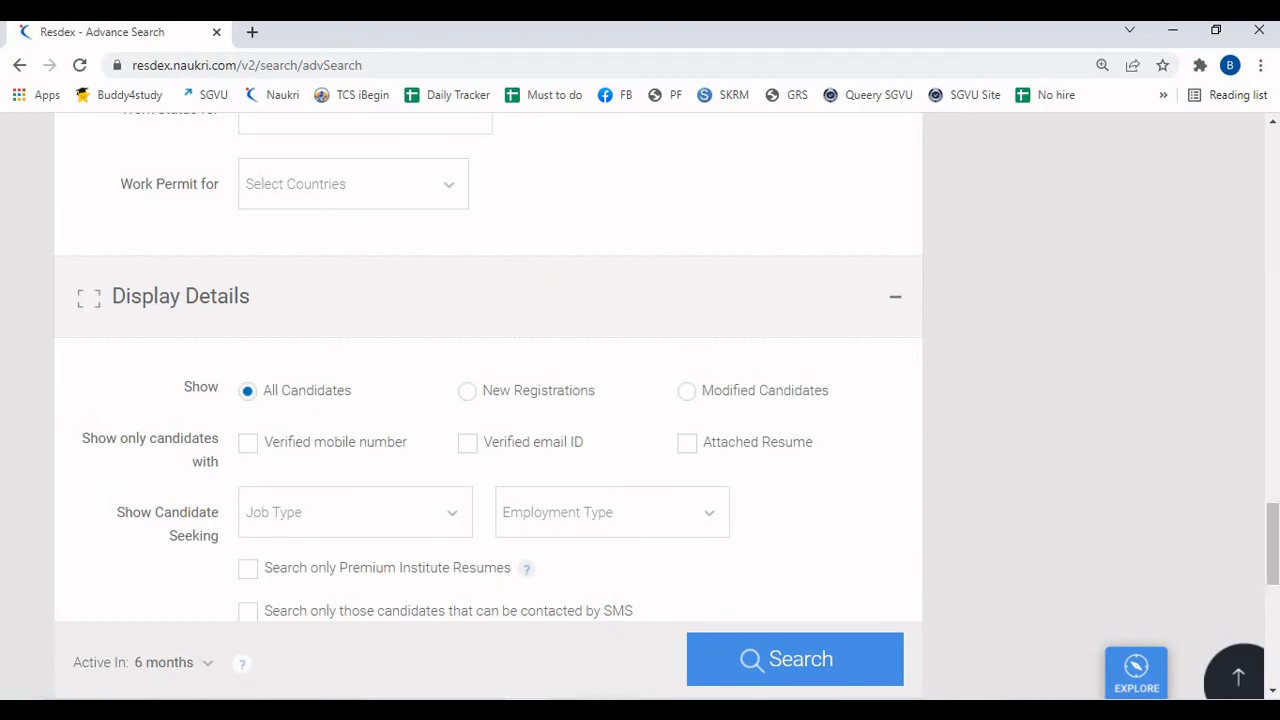
mouse_move(1276, 537)
mouse_down()
mouse_move(1276, 573)
mouse_move(1276, 556)
mouse_up()
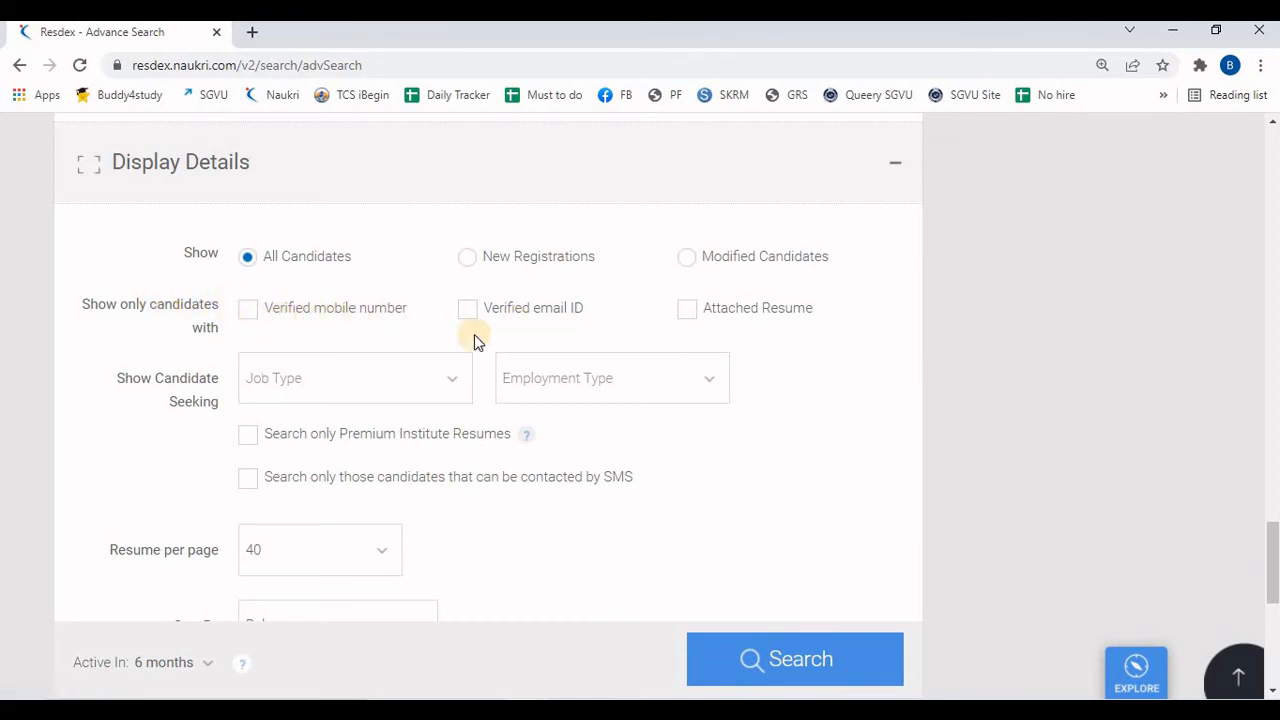
click(257, 315)
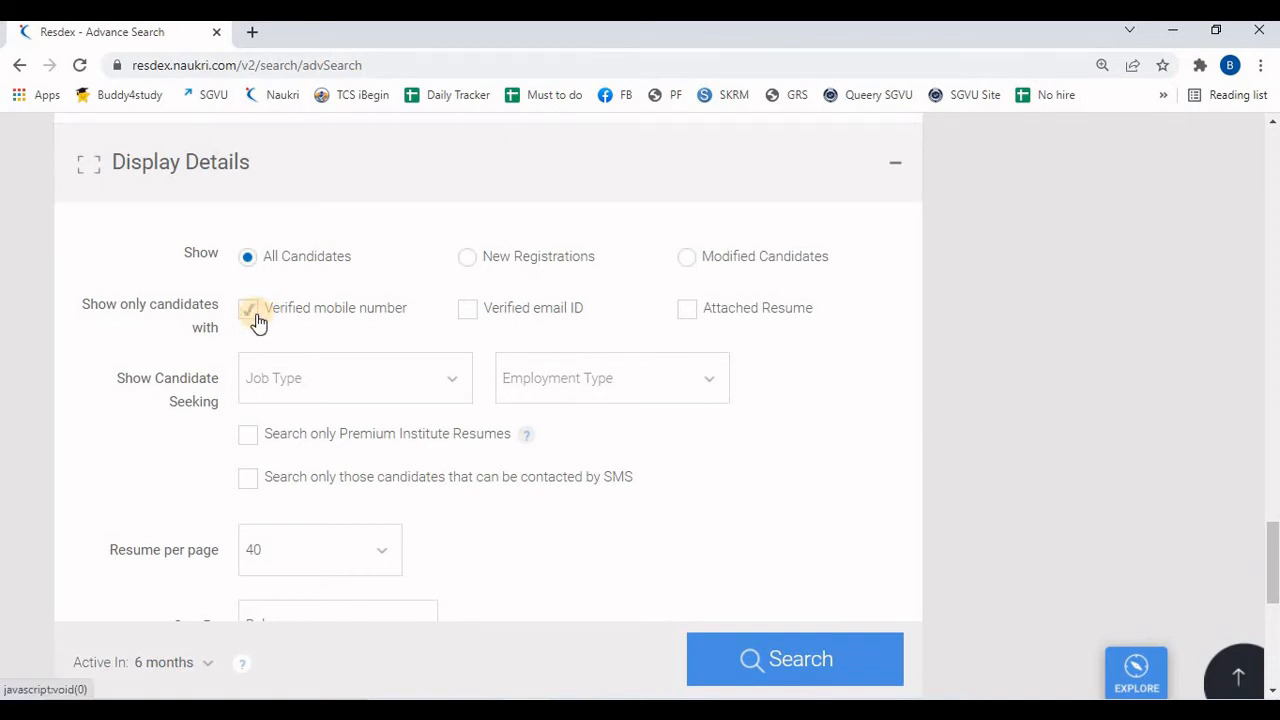
click(468, 312)
click(690, 316)
click(247, 310)
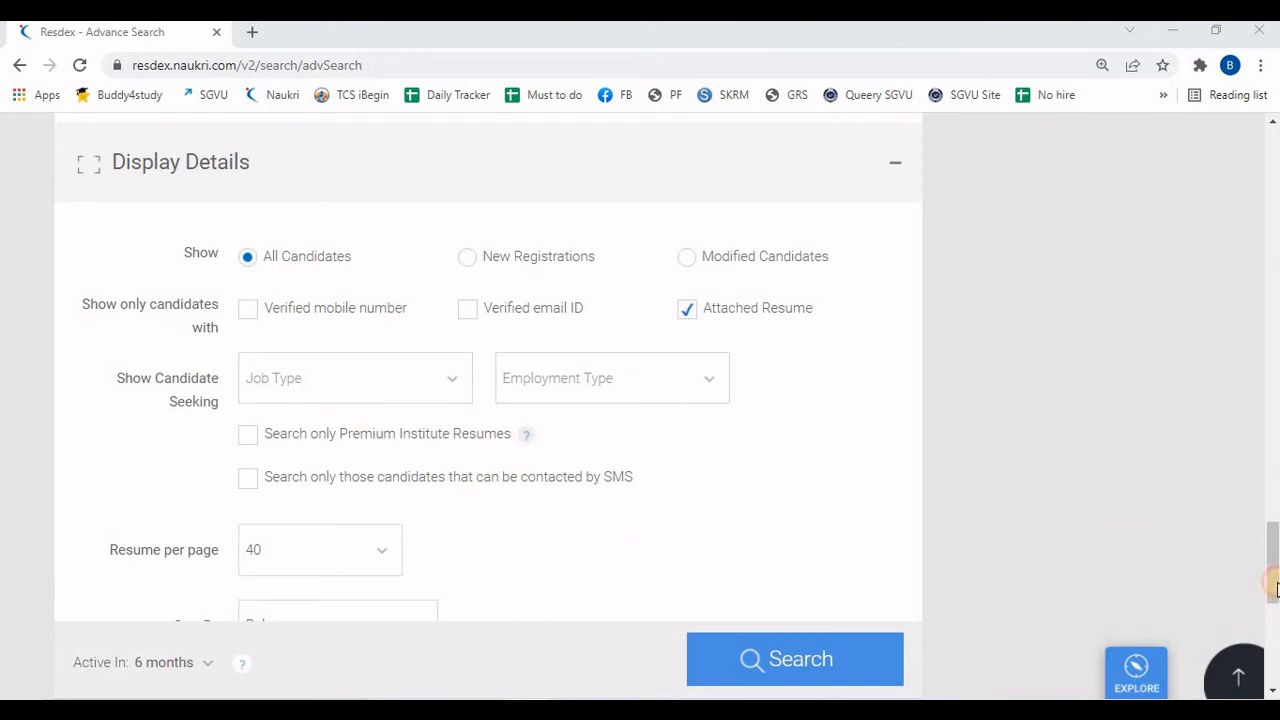
- Compare the Any, All and Excluding Keywords with the technical skills listed in the Word job description
scroll(488, 400, up, 10)
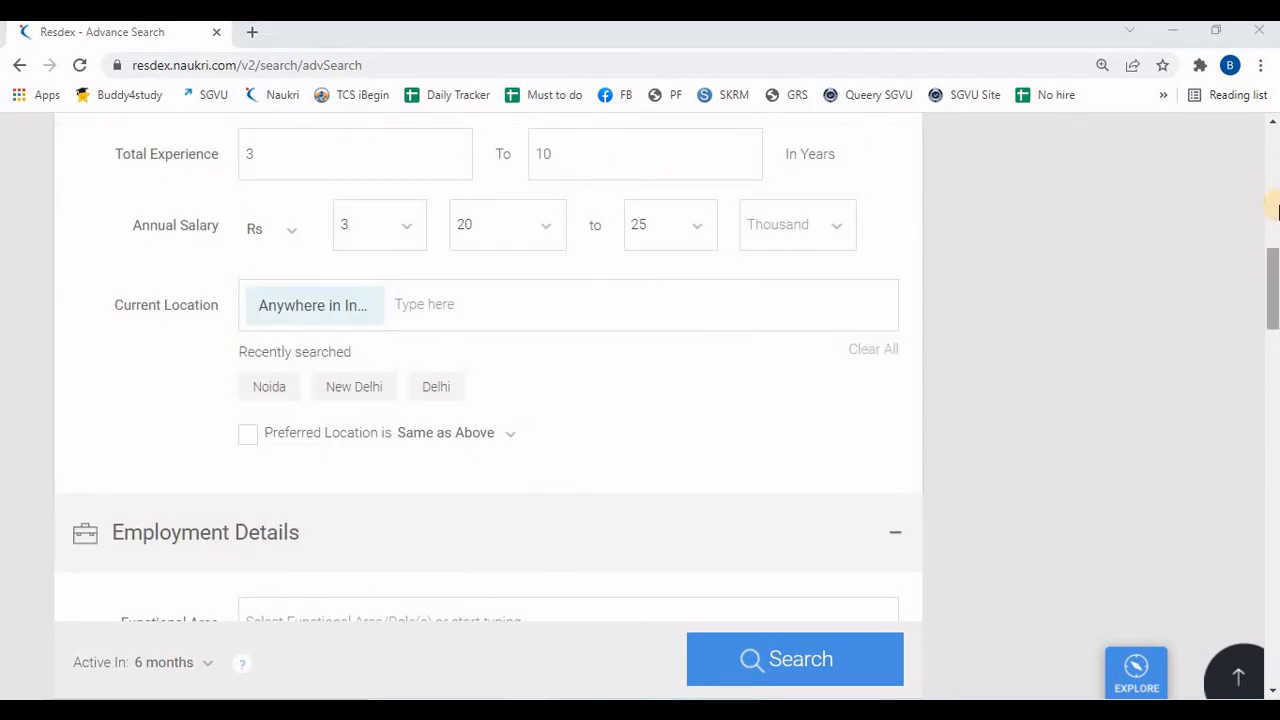
click(1270, 312)
drag(1270, 312, 1270, 230)
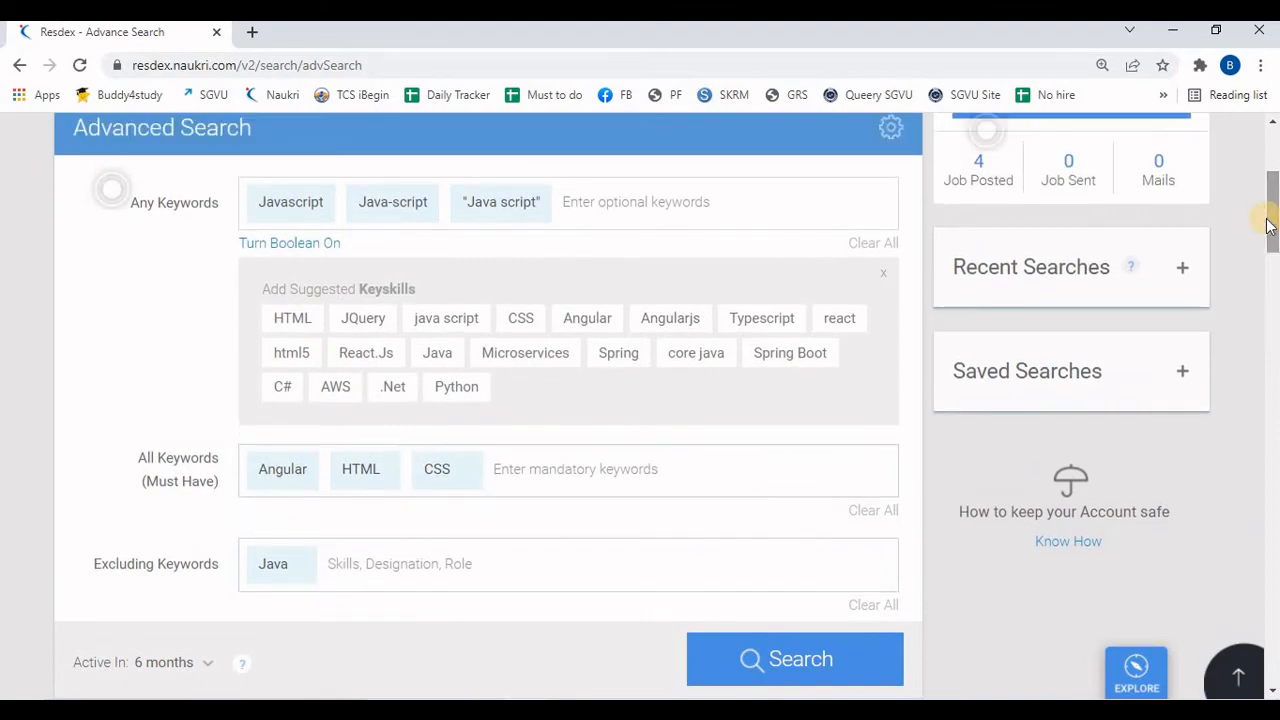
key(alt+Tab)
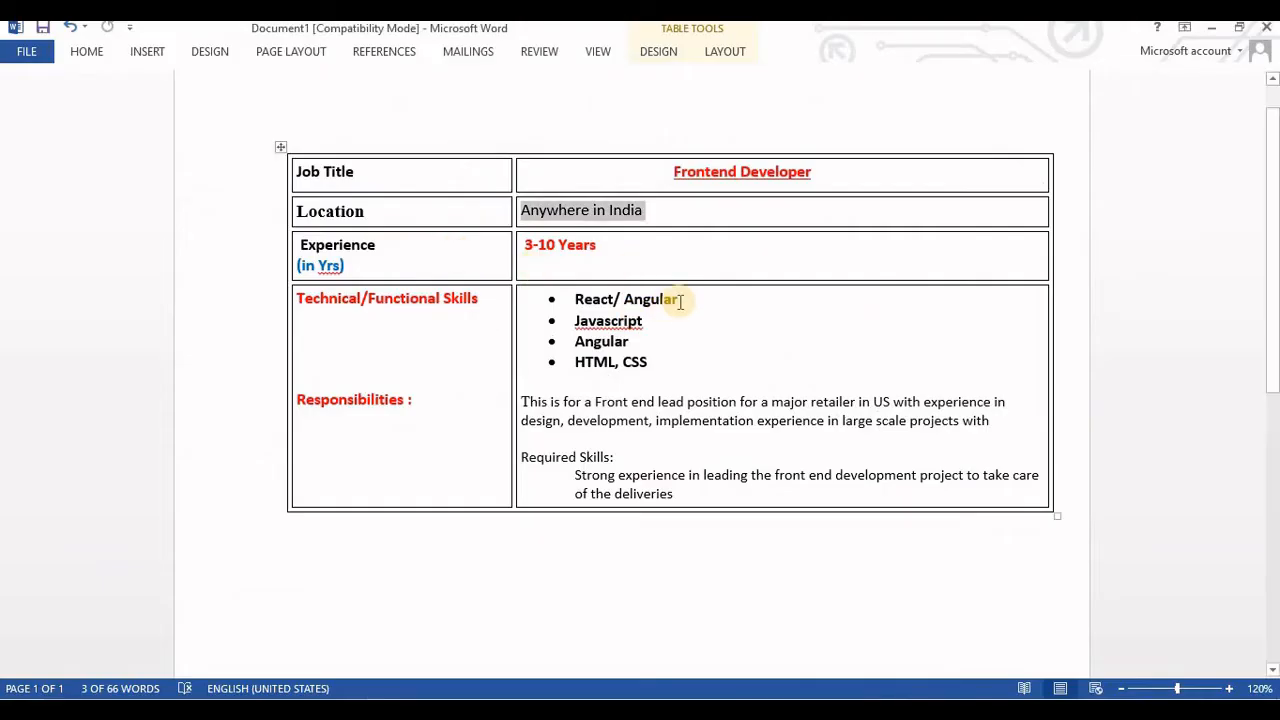
drag(680, 300, 587, 307)
click(643, 333)
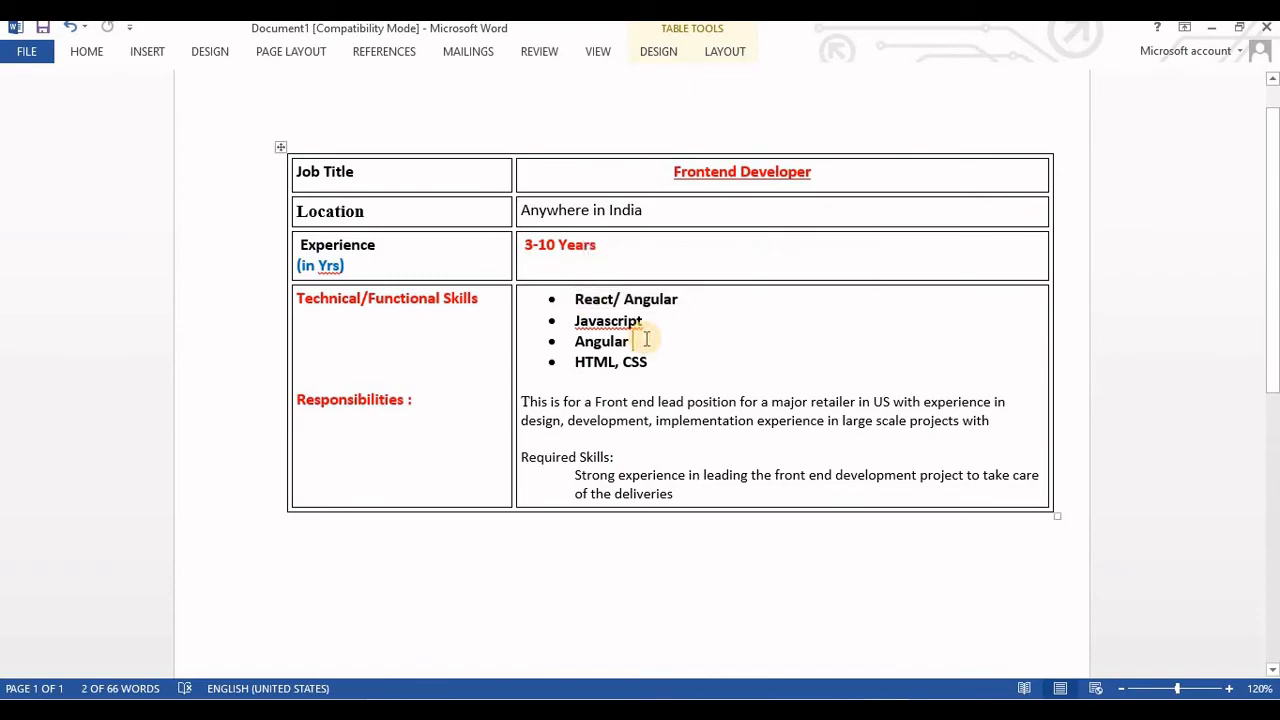
key(alt+Tab)
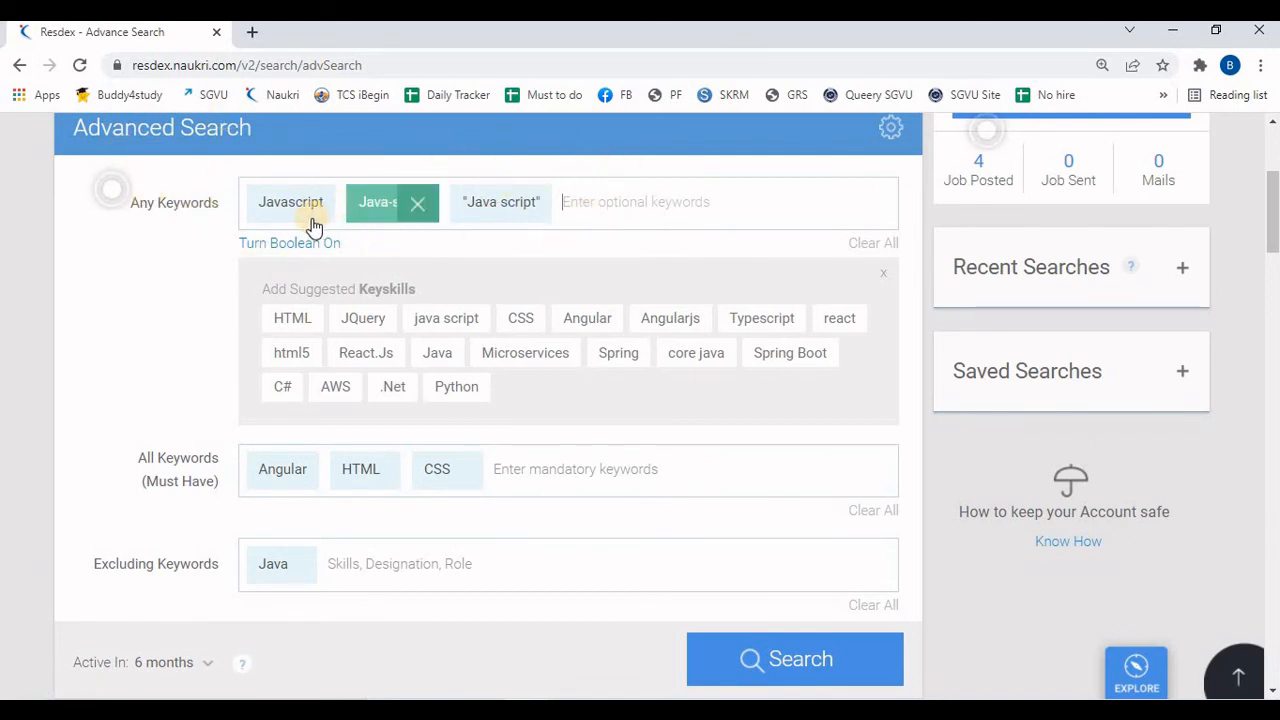
click(564, 224)
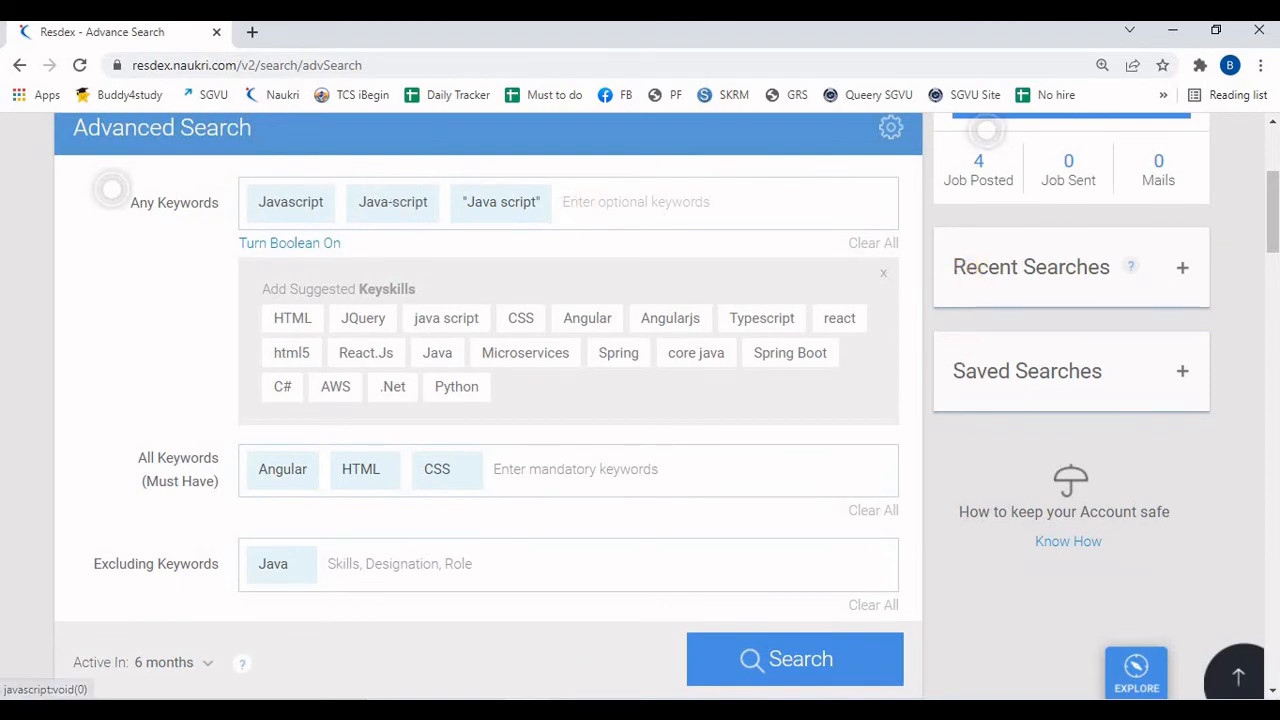
- Run the advanced resume search with the entered criteria
drag(1271, 214, 1272, 330)
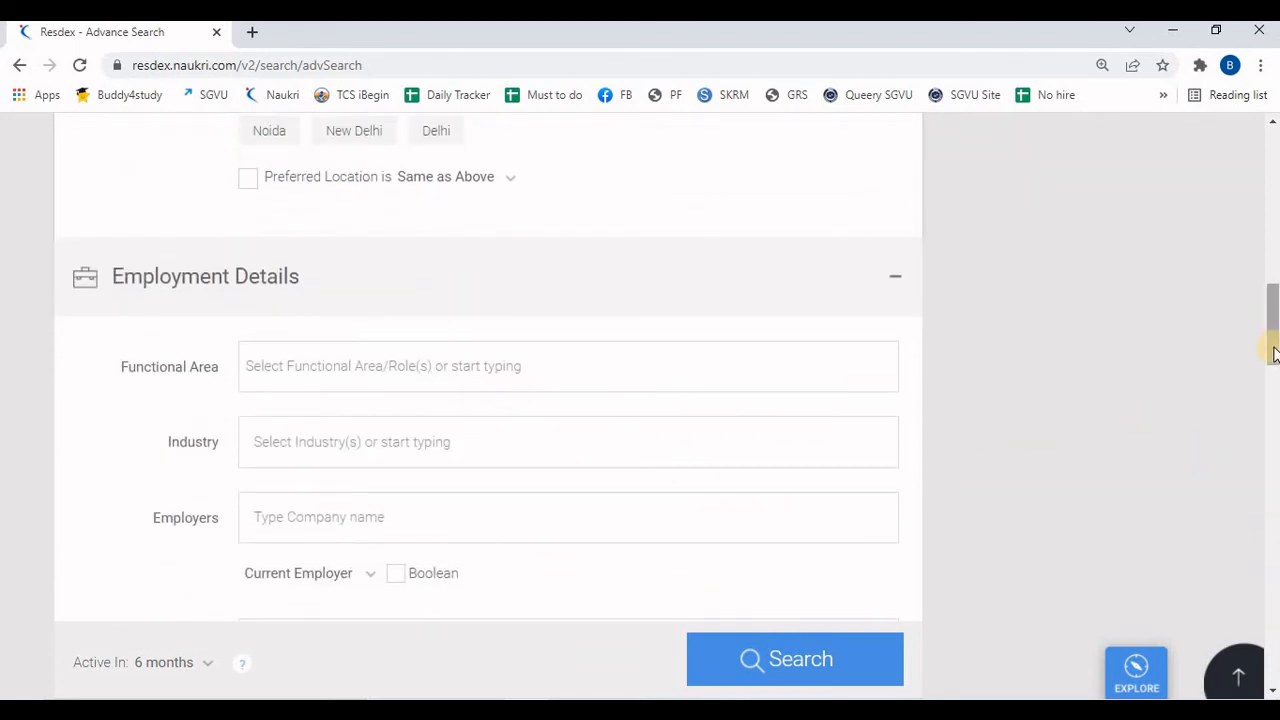
drag(1271, 343, 1273, 530)
scroll(789, 583, down, 1)
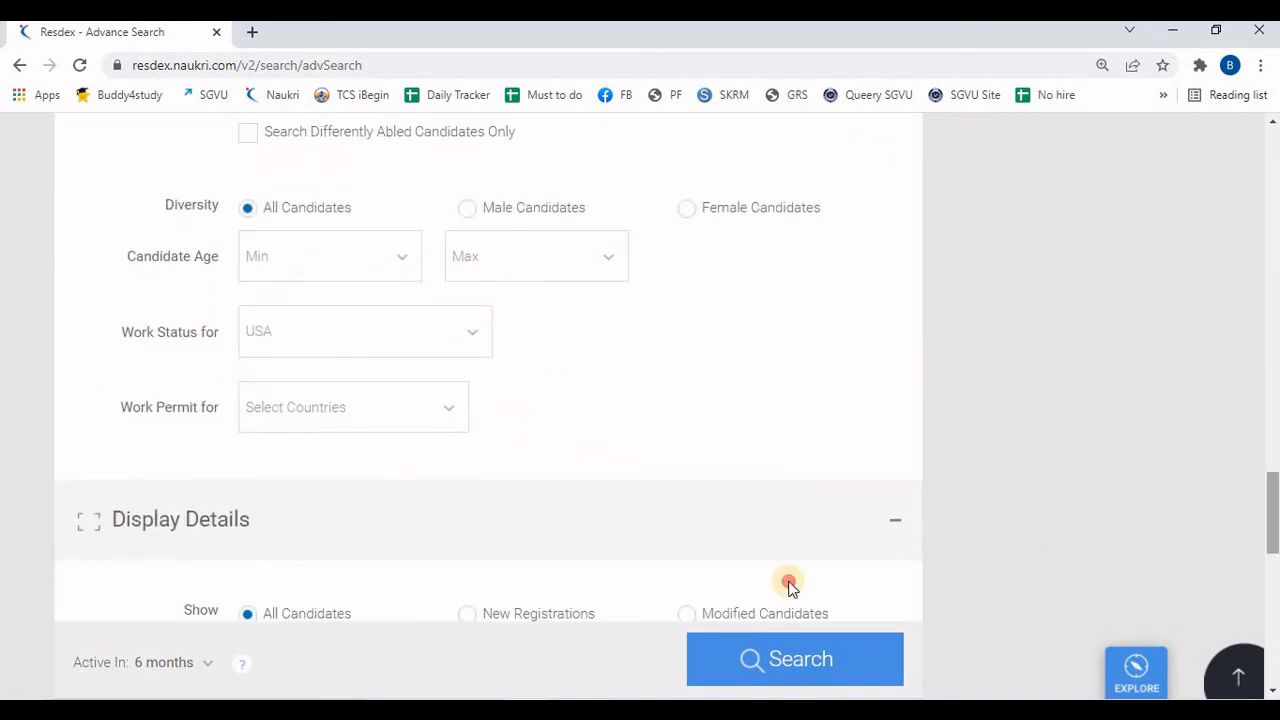
click(800, 660)
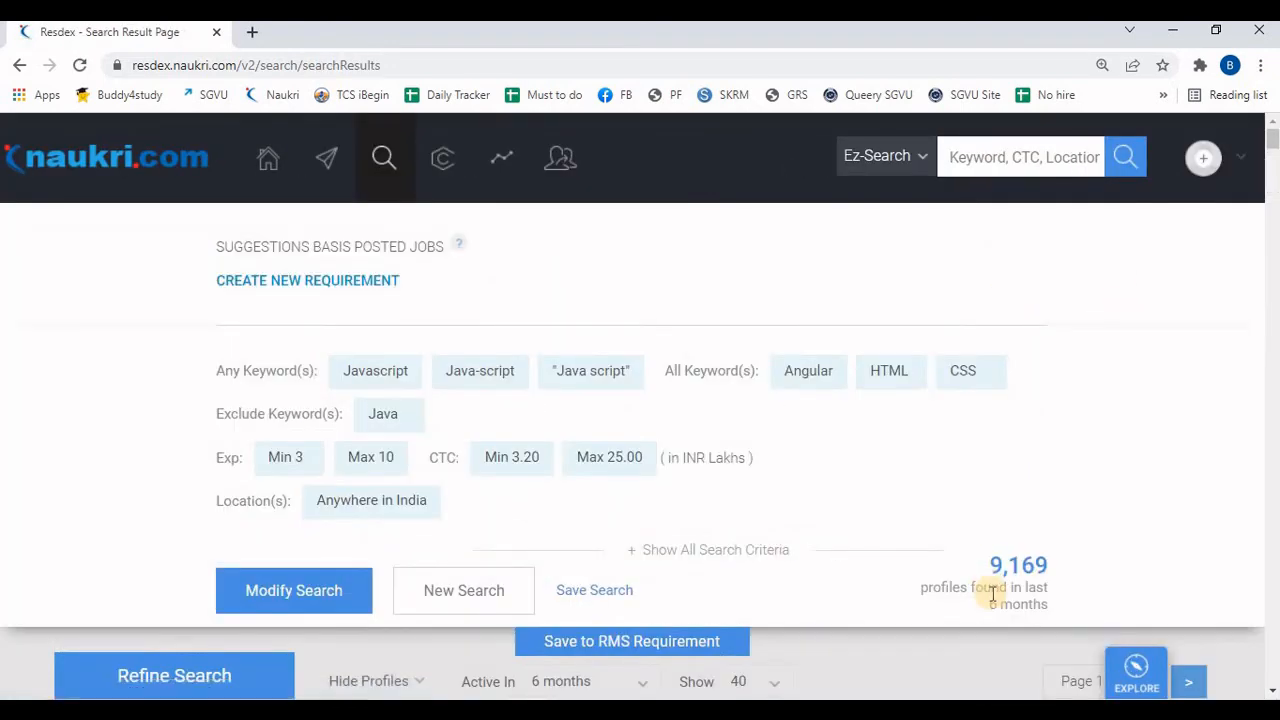
- Expand the Keywords filter beside the search results
scroll(1006, 502, down, 3)
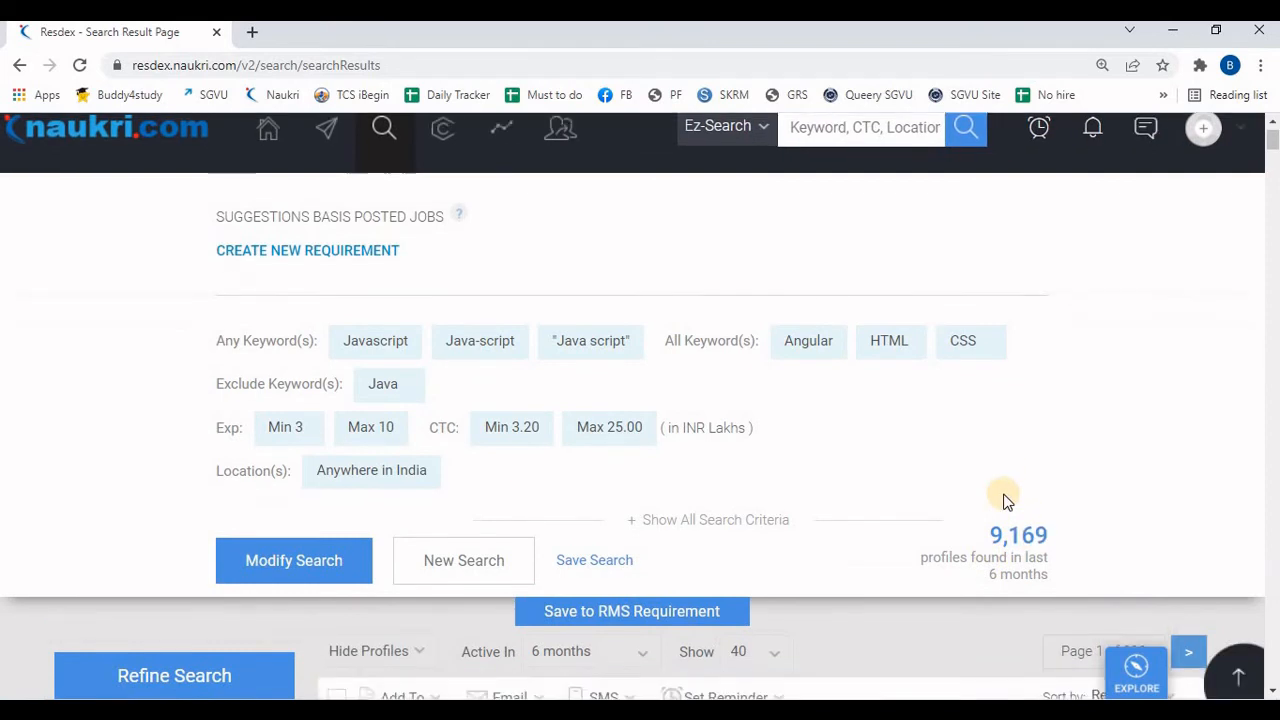
scroll(1006, 502, down, 3)
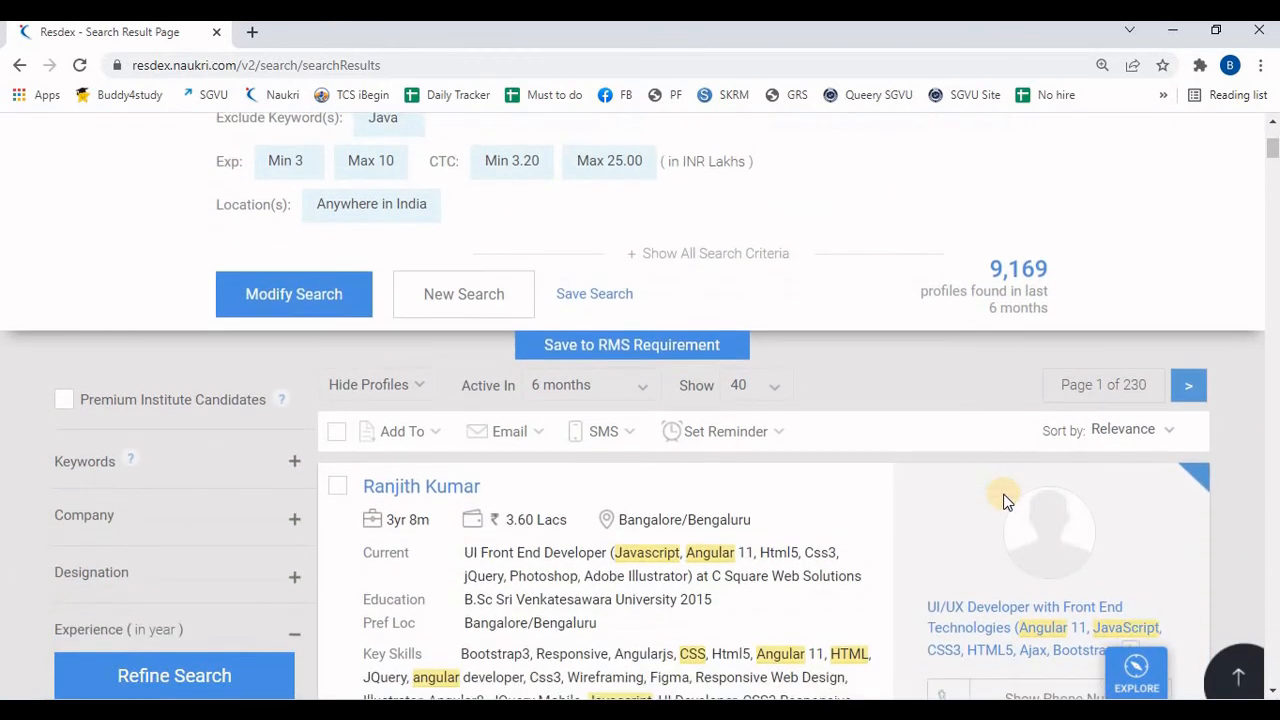
click(233, 458)
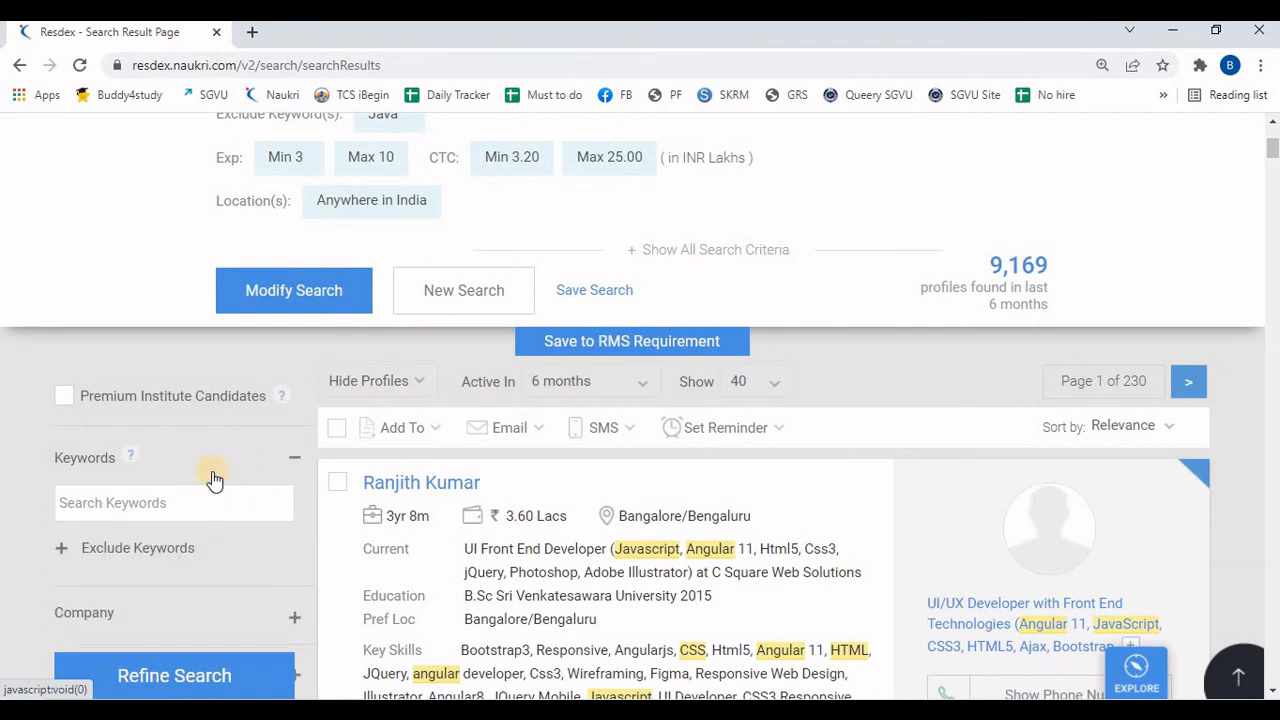
click(180, 511)
click(36, 429)
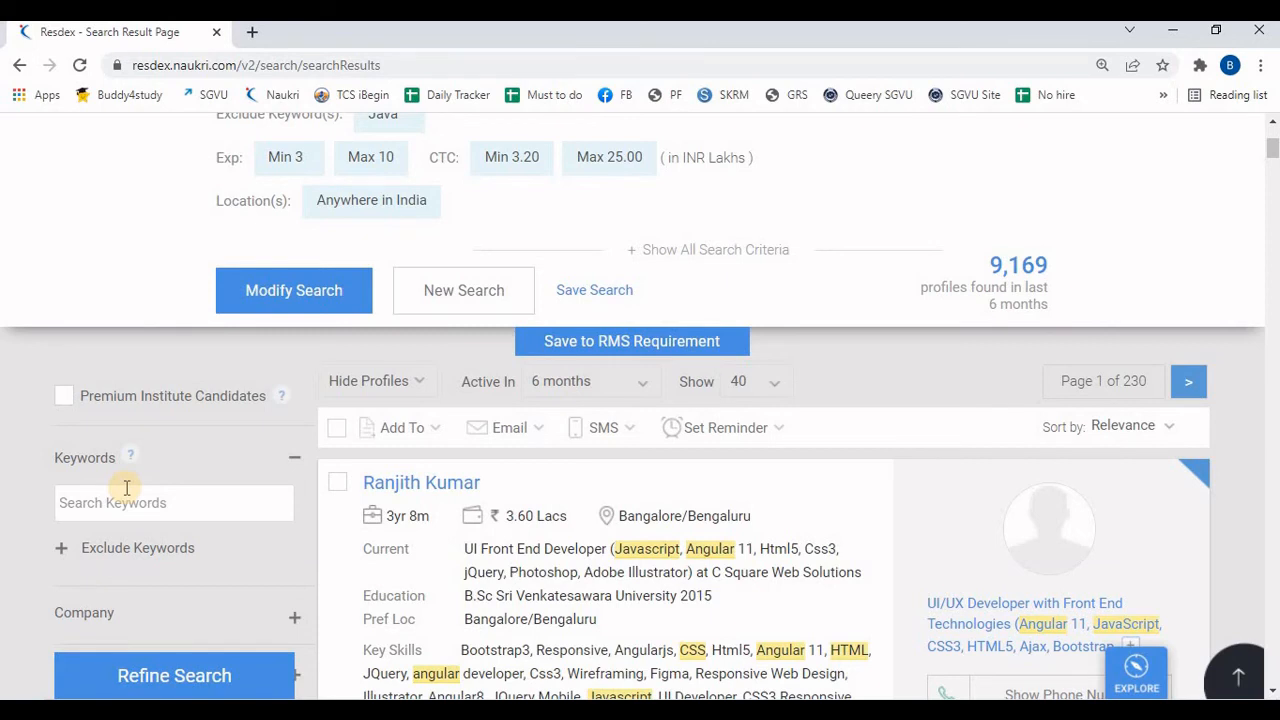
- Enter React, Angular as the refining keywords in the Keywords filter
click(119, 505)
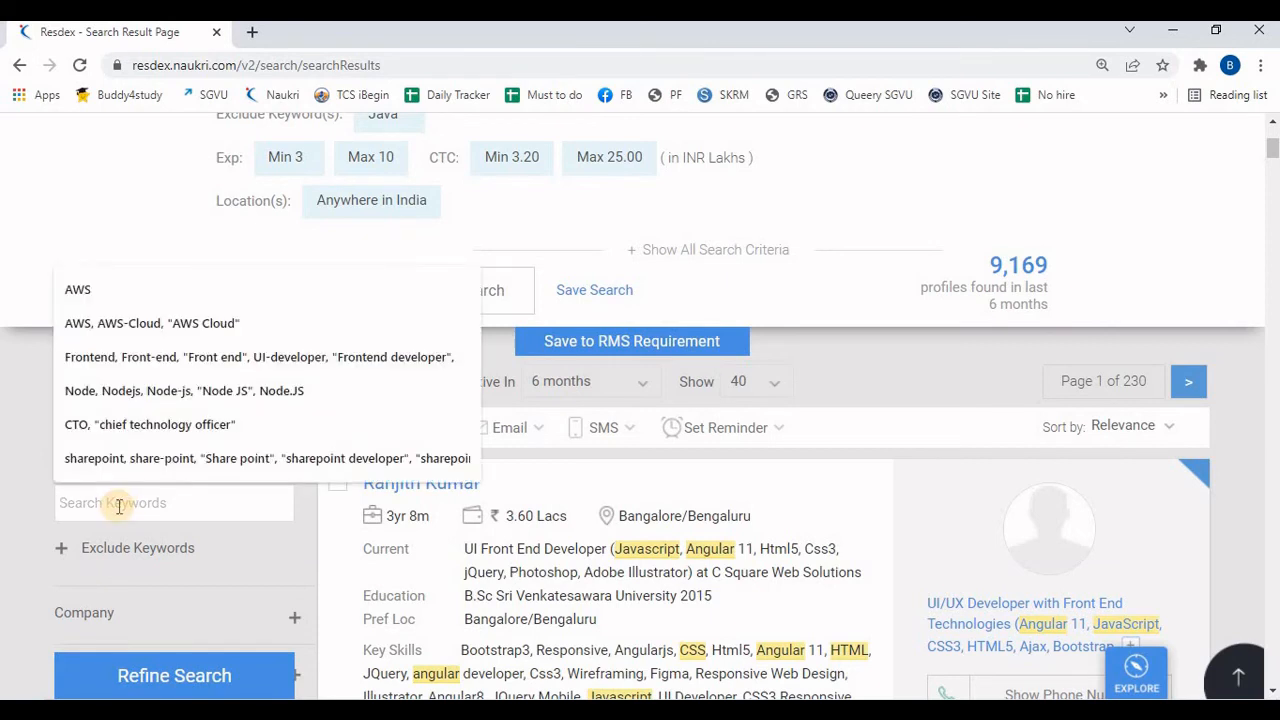
text(Rea)
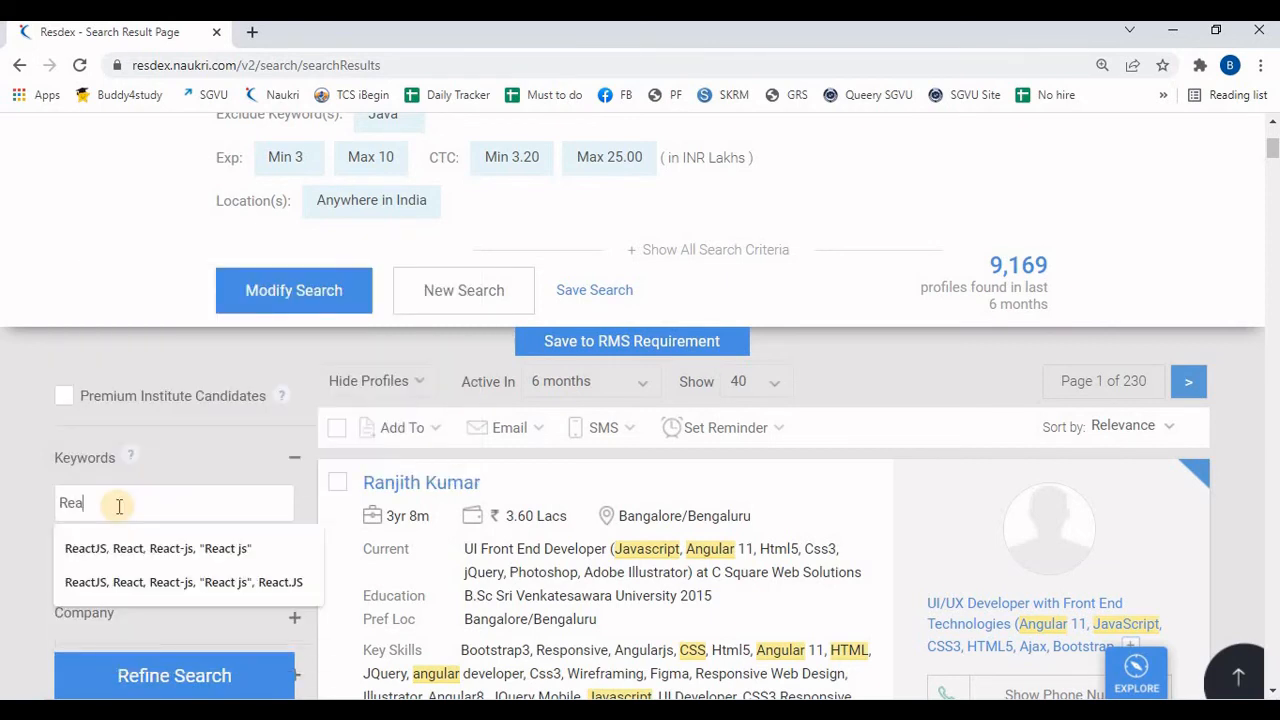
text(ct, Angular)
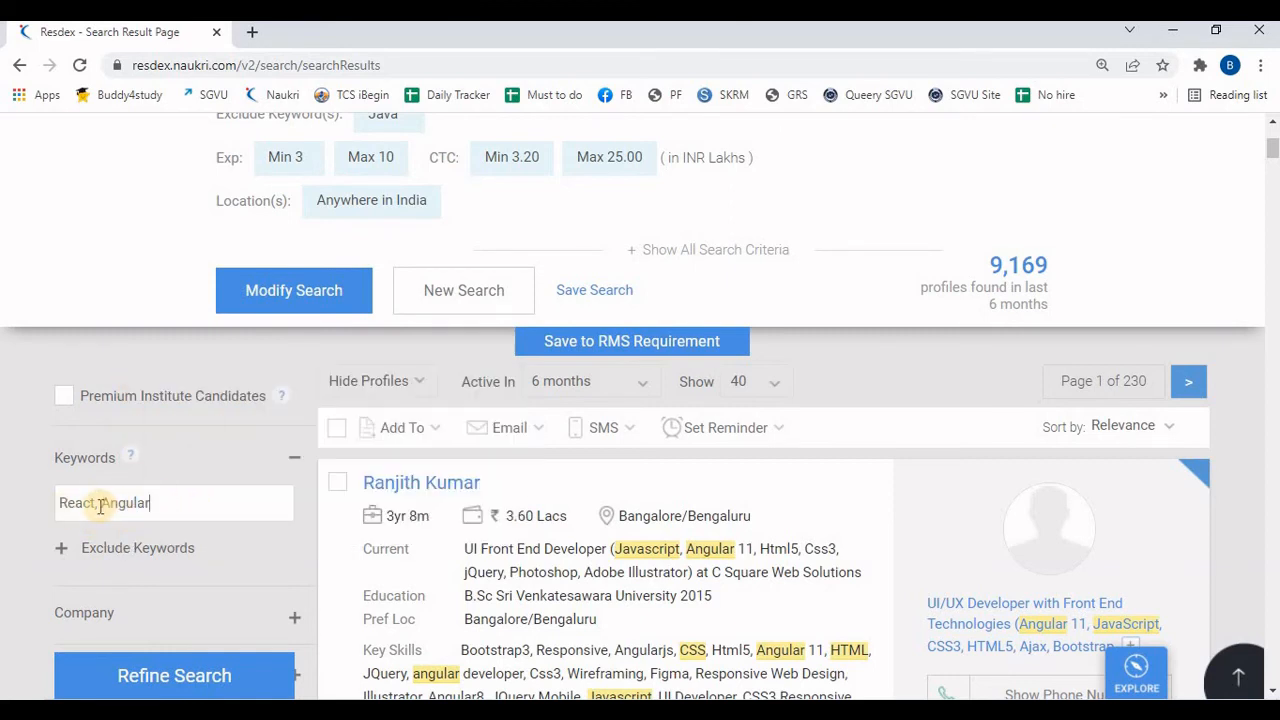
drag(150, 502, 46, 500)
click(167, 503)
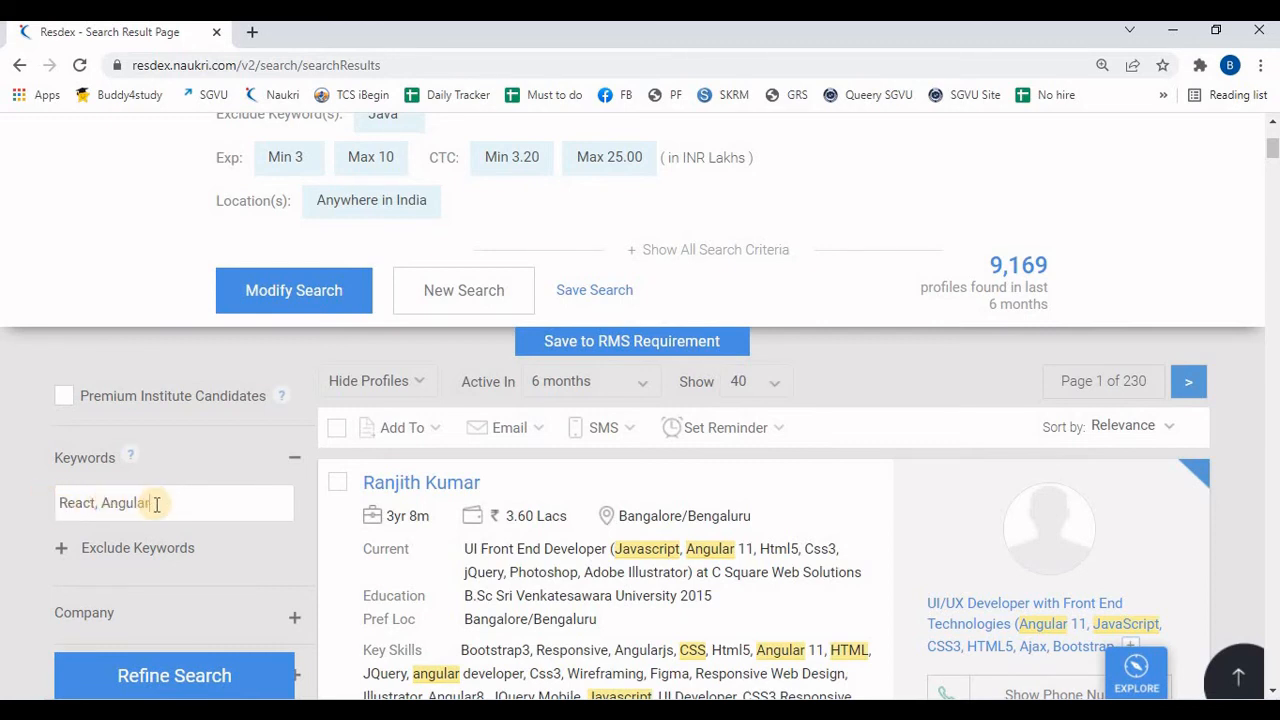
drag(157, 503, 57, 500)
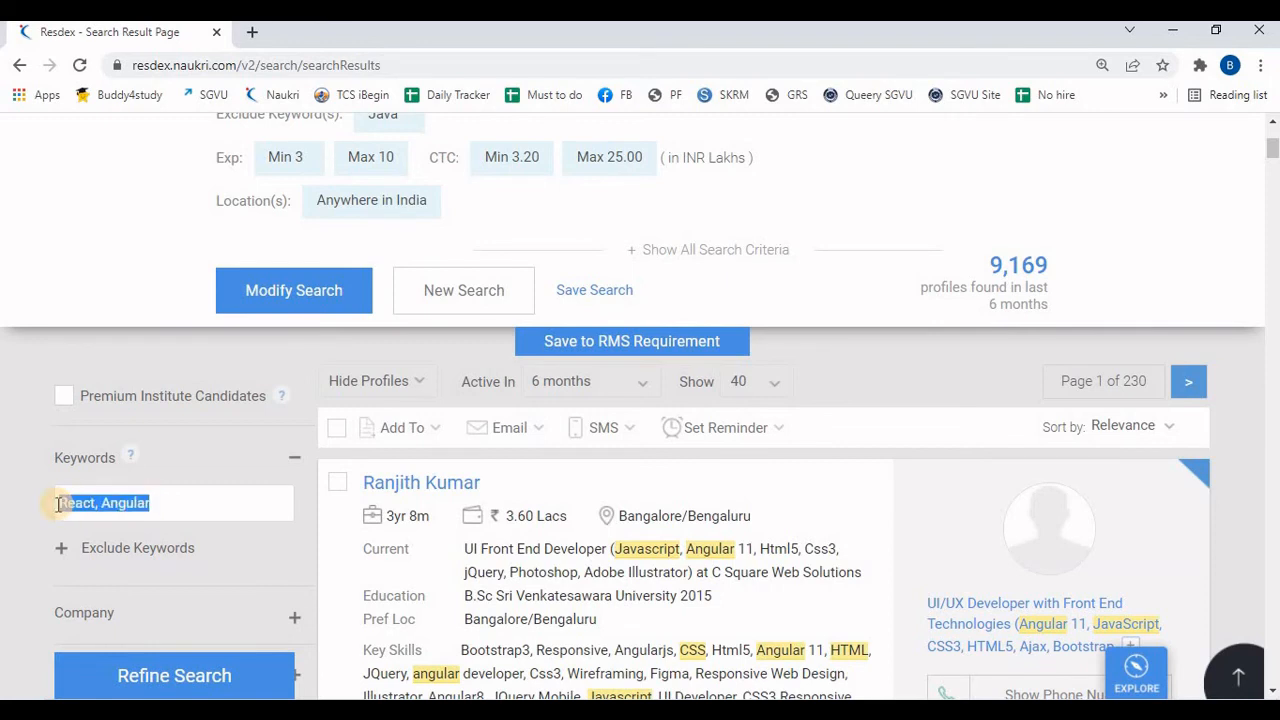
click(186, 503)
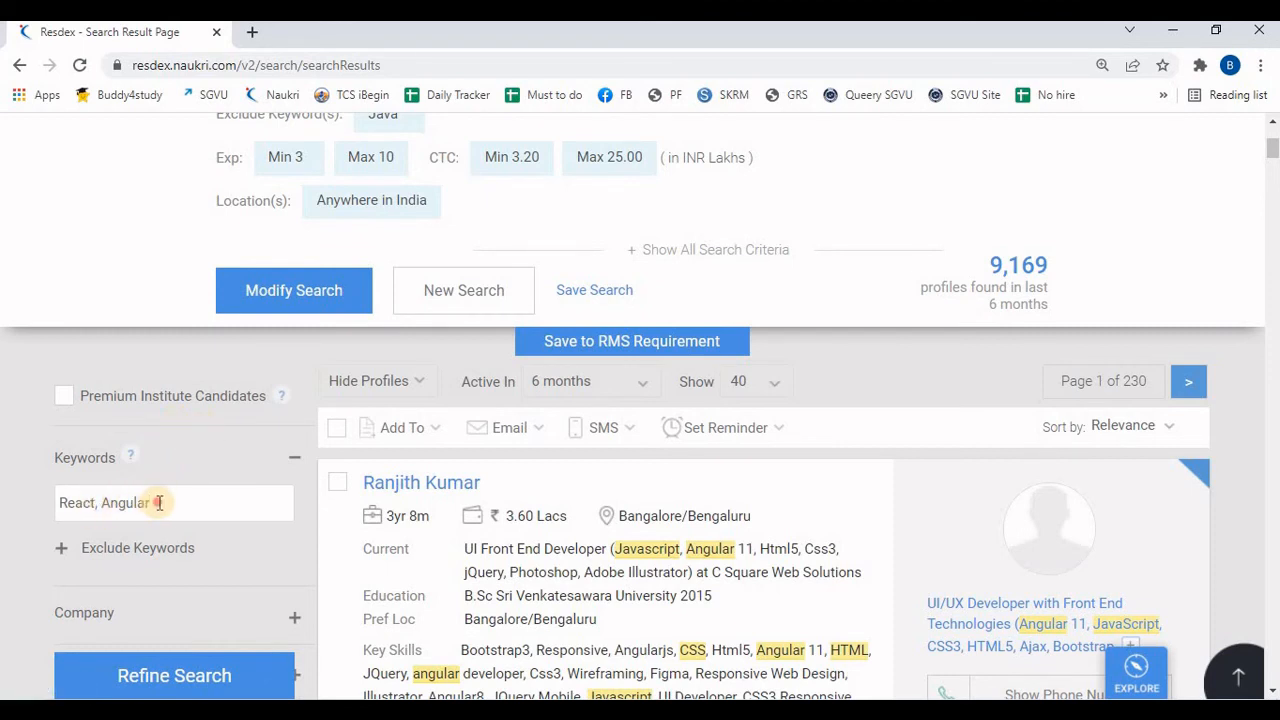
drag(159, 503, 23, 503)
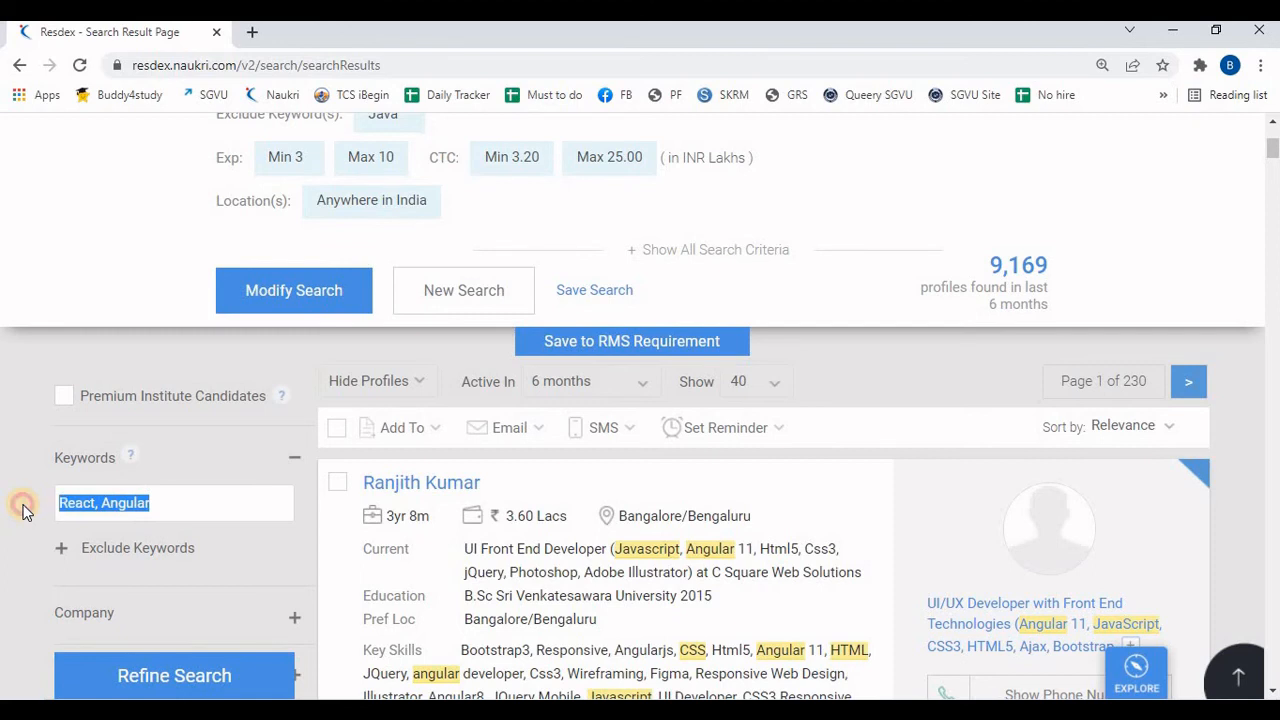
click(165, 502)
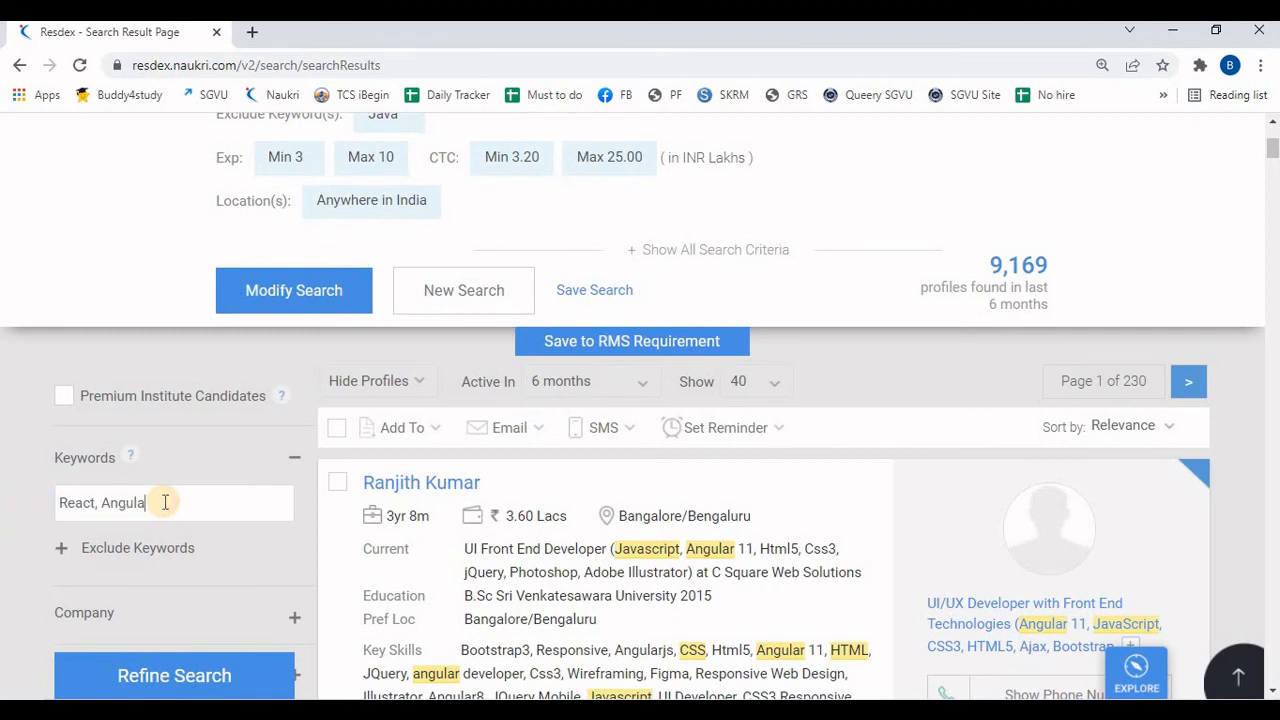
- Replace the refining keywords in the Keywords filter with the Boolean expression (React OR Angular)
key(BackSpace)
key(BackSpace)
key(BackSpace)
key(BackSpace)
key(BackSpace)
key(BackSpace)
key(BackSpace)
key(BackSpace)
key(BackSpace)
key(BackSpace)
key(BackSpace)
key(BackSpace)
key(BackSpace)
text(R)
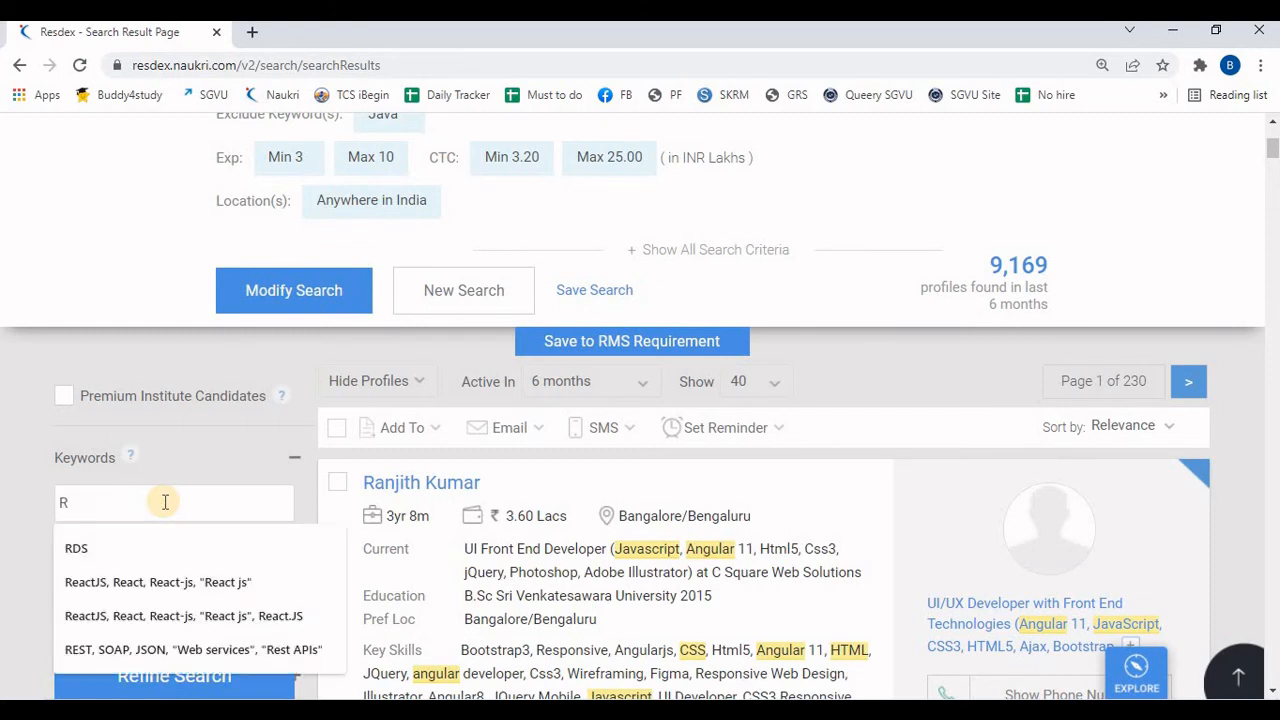
text(ea)
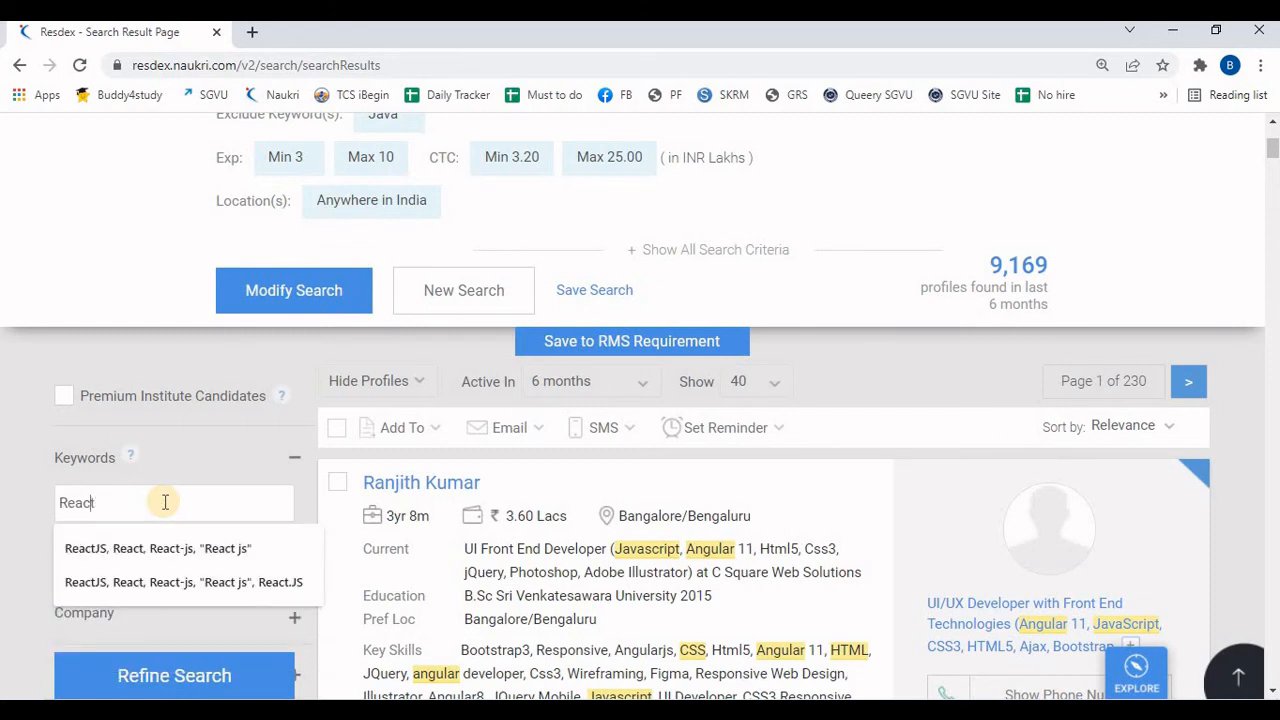
text(ct)
key(Home)
text((React)
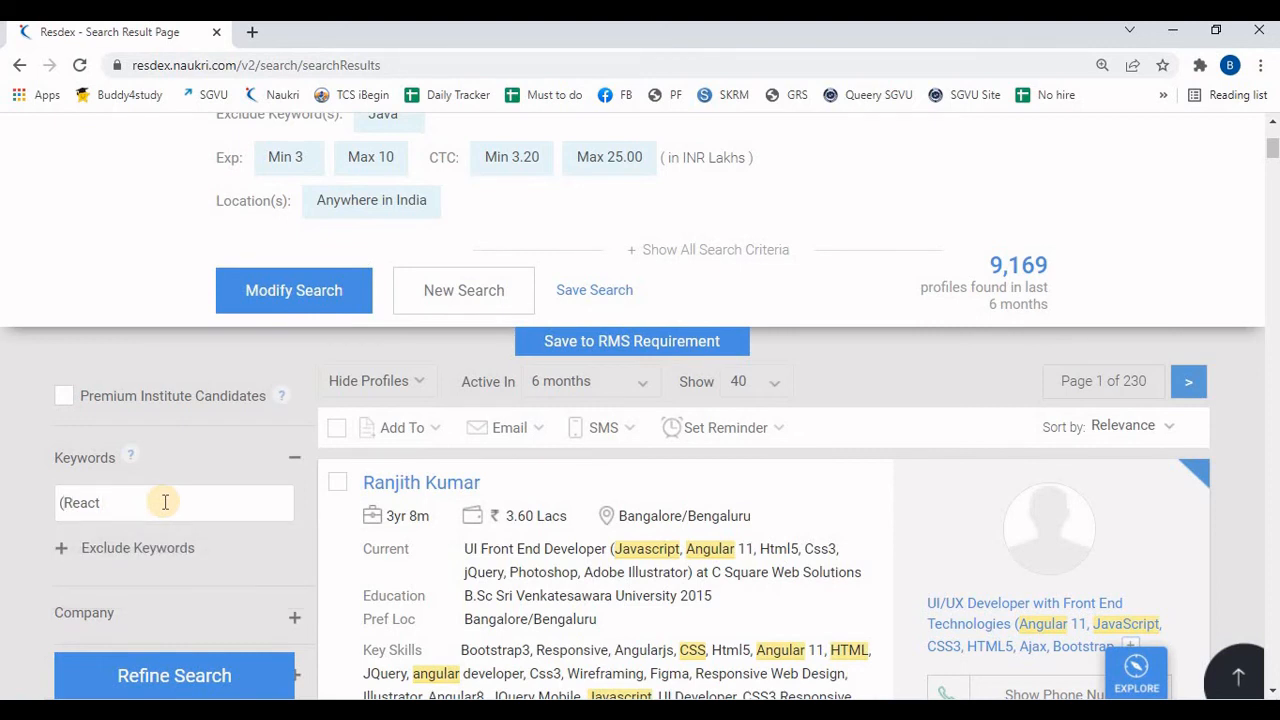
text( OR Angular)
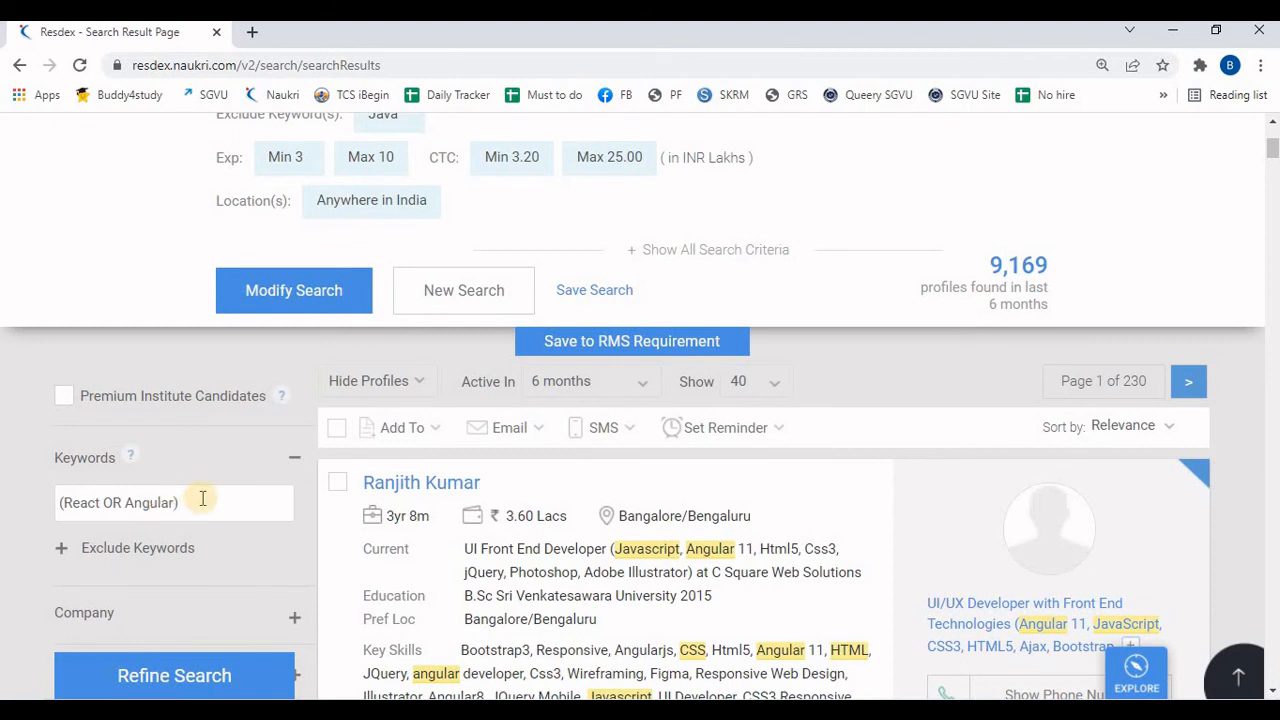
double_click(112, 503)
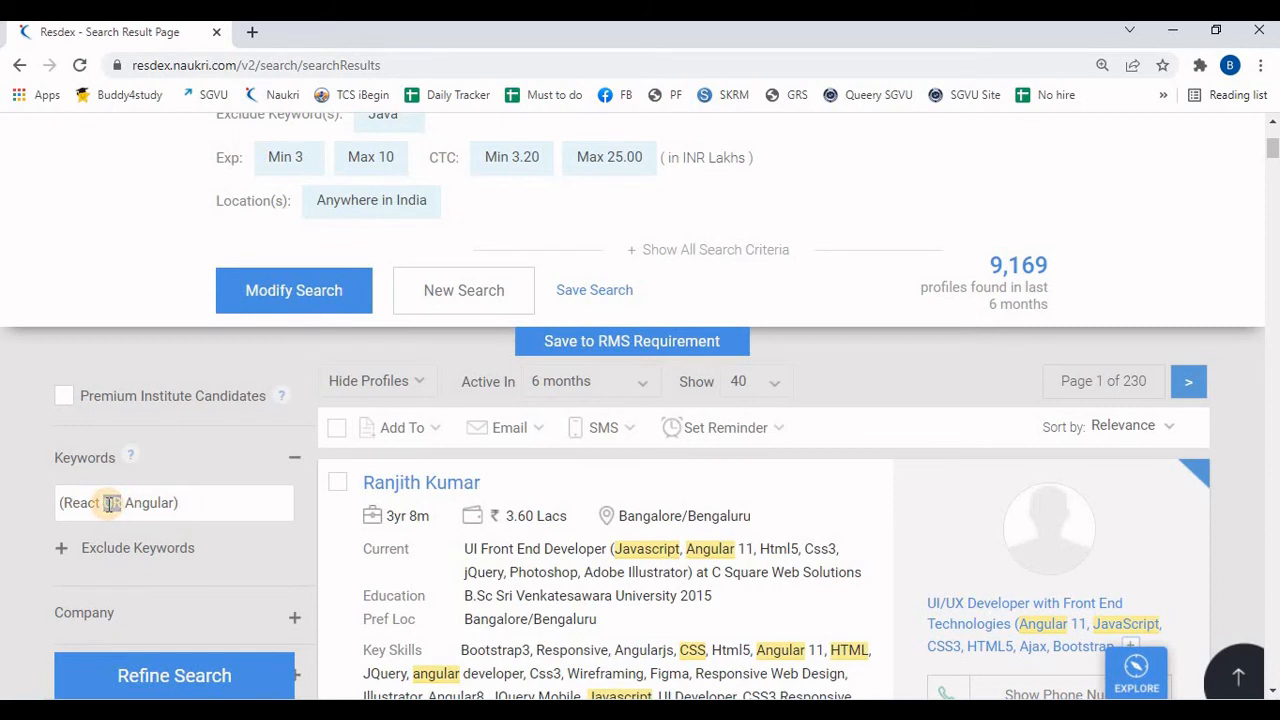
click(208, 505)
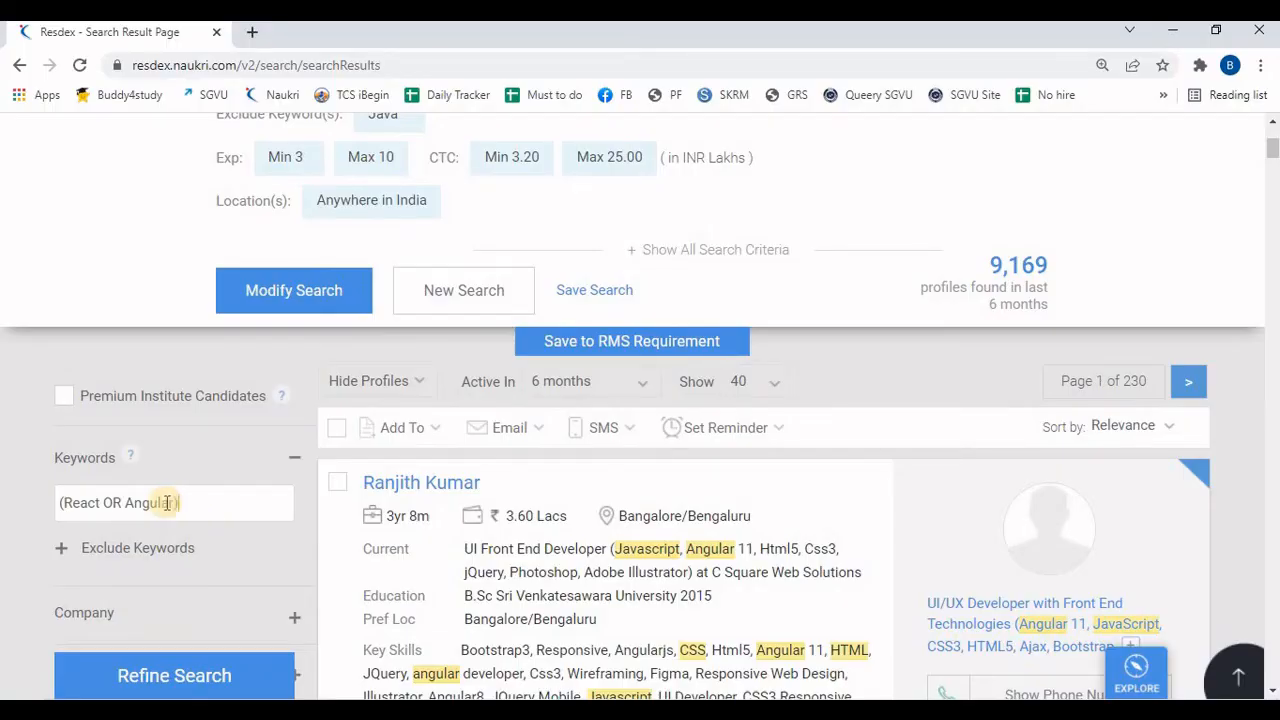
drag(126, 500, 117, 500)
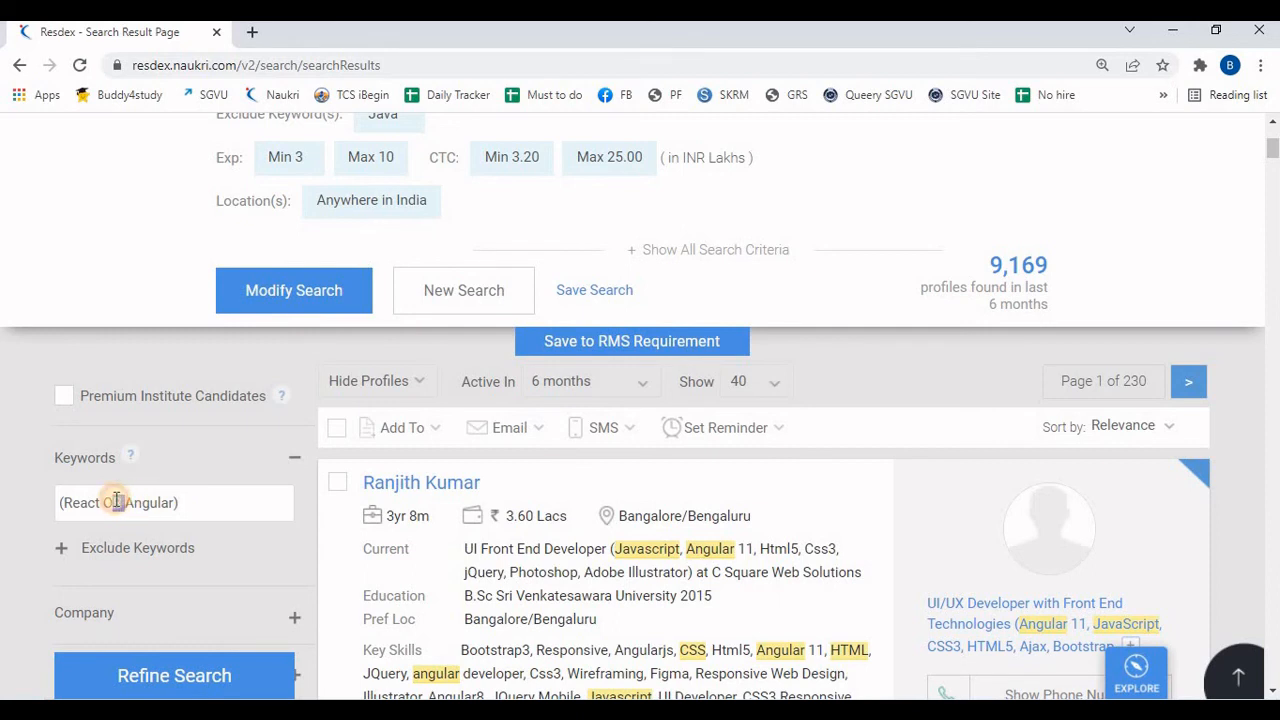
click(195, 500)
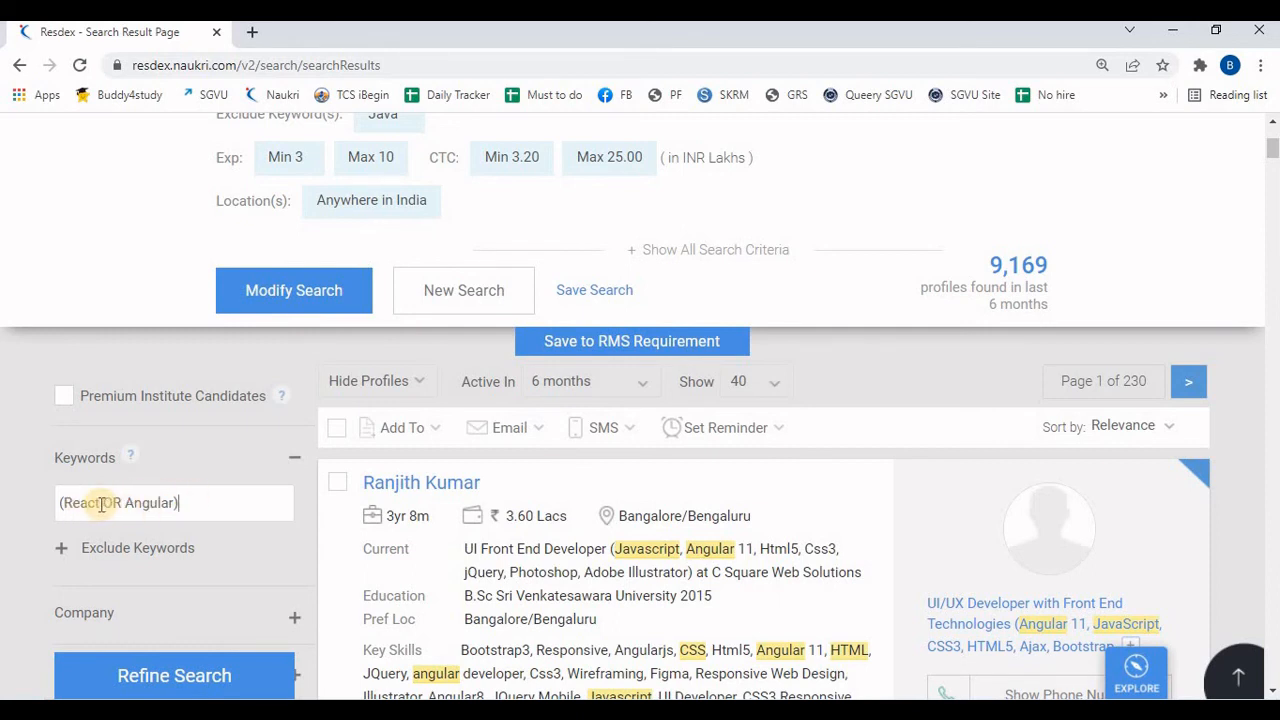
drag(106, 500, 177, 503)
click(186, 507)
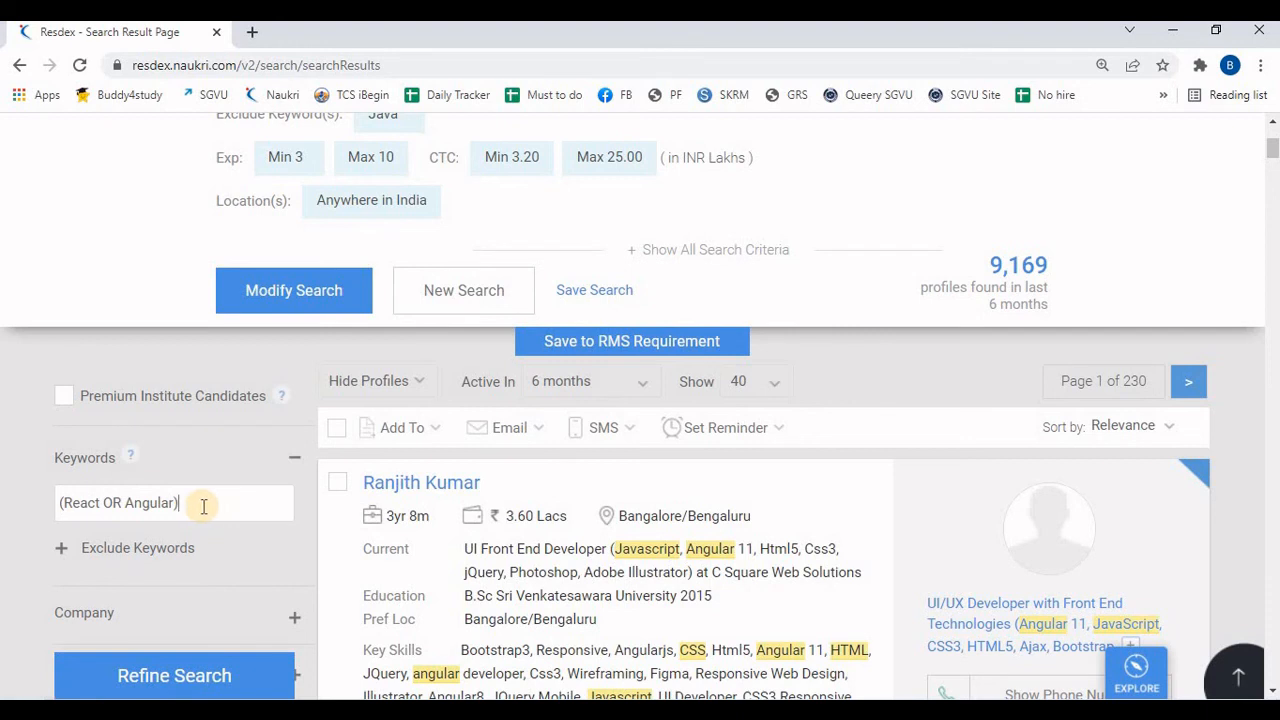
- Set the Keywords filter to React, Angular and refine the search results
key(ctrl+a)
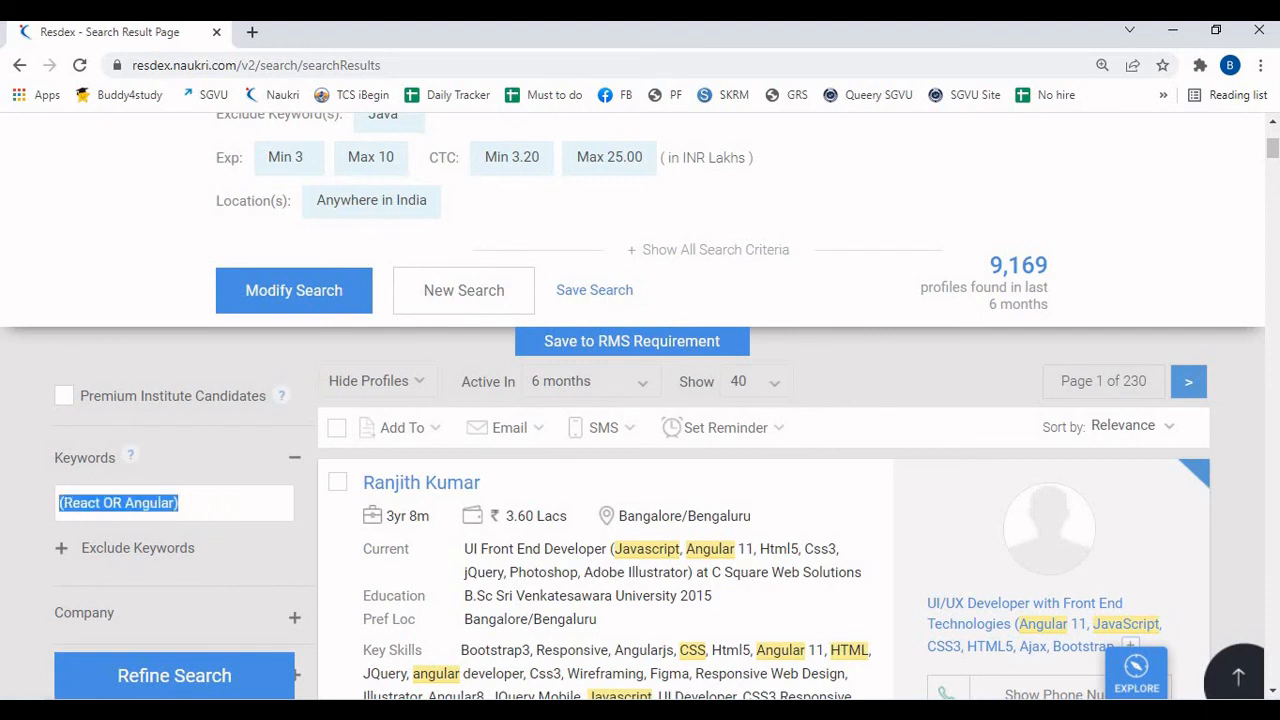
text(Reac)
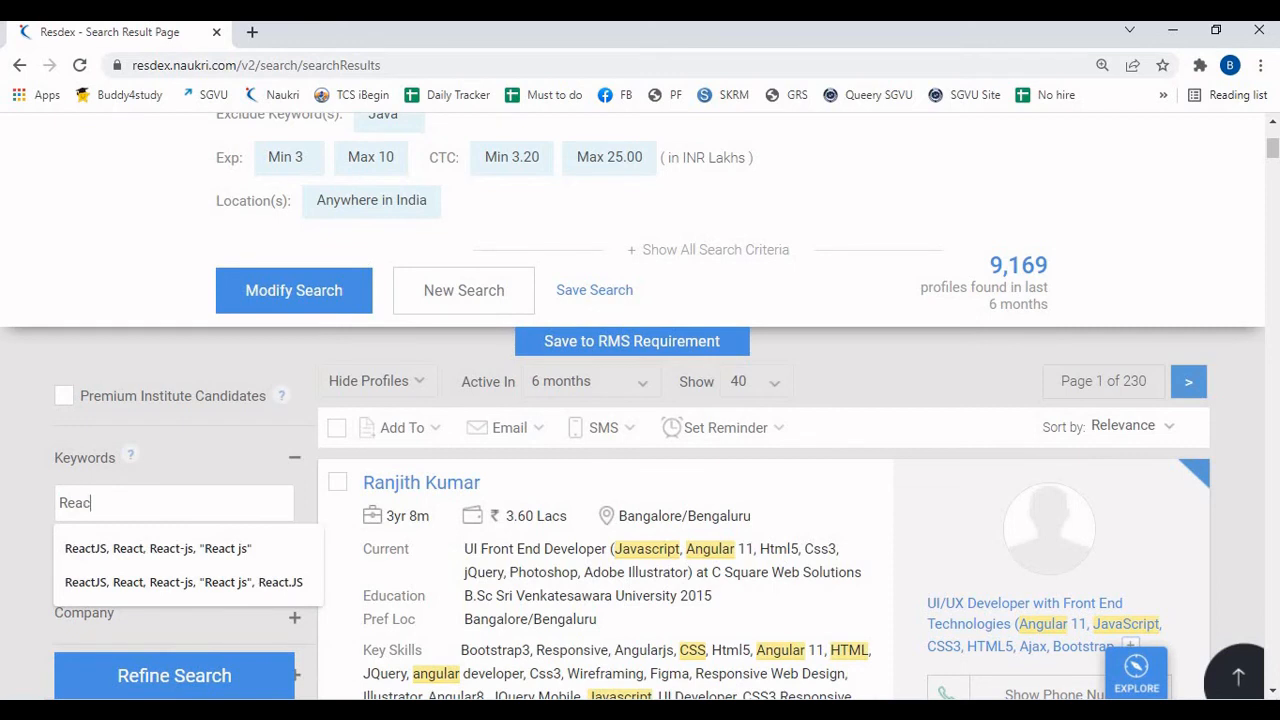
text(t, Angular)
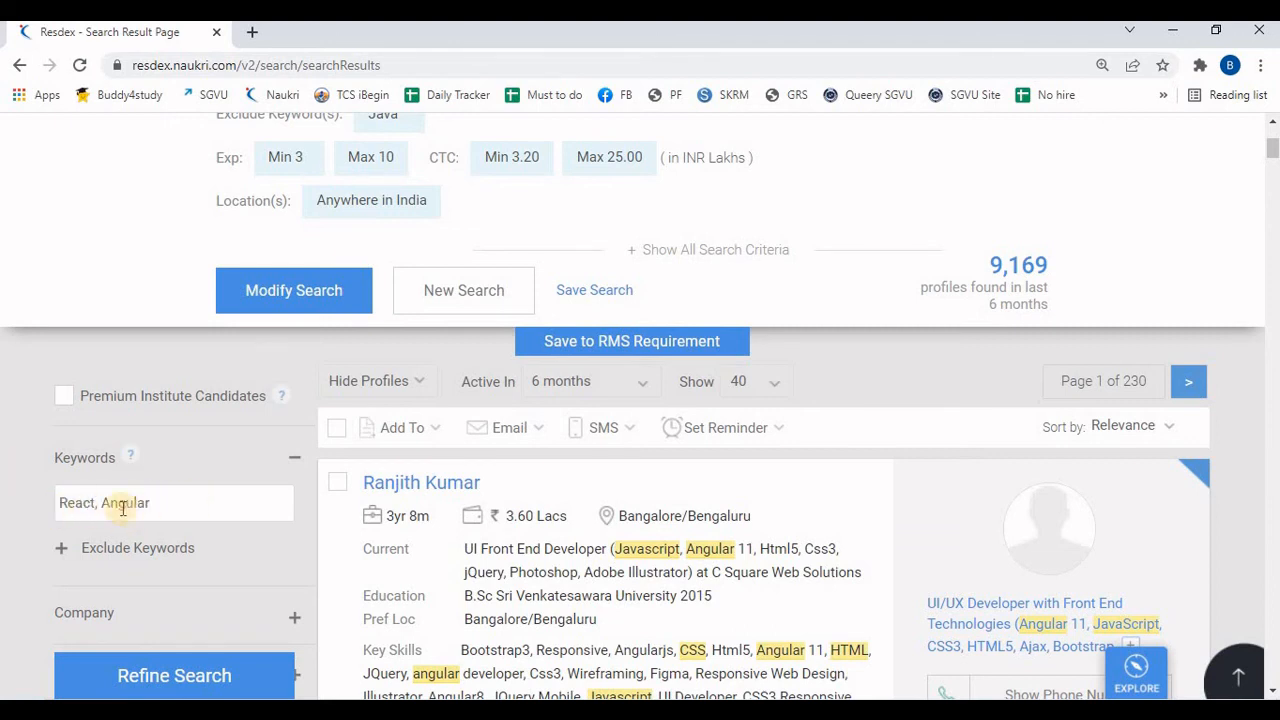
triple_click(47, 507)
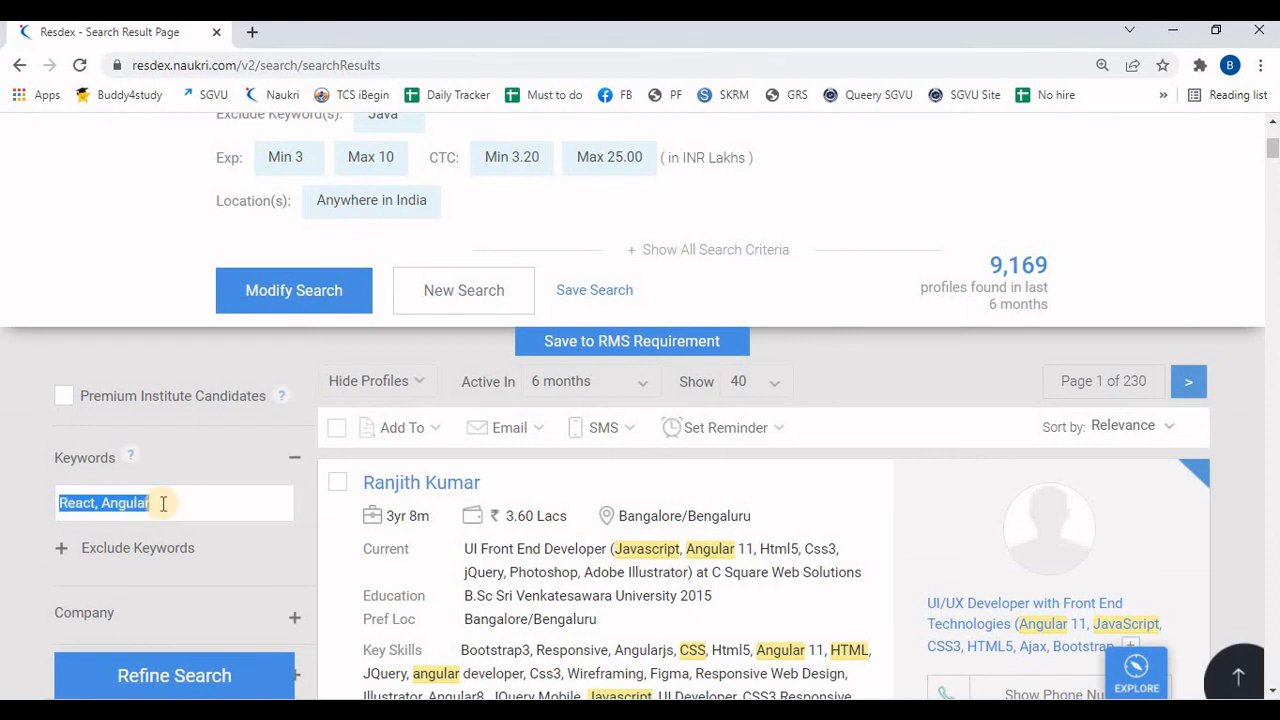
click(163, 503)
double_click(115, 503)
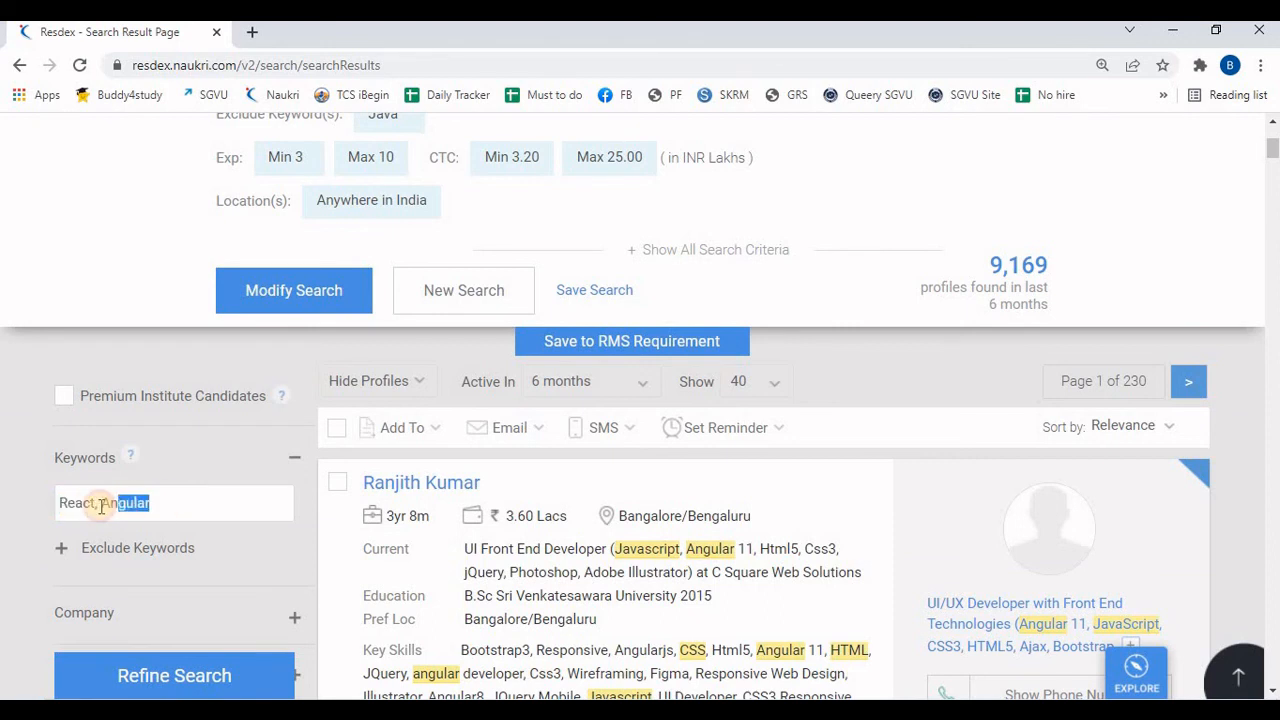
double_click(60, 505)
click(46, 533)
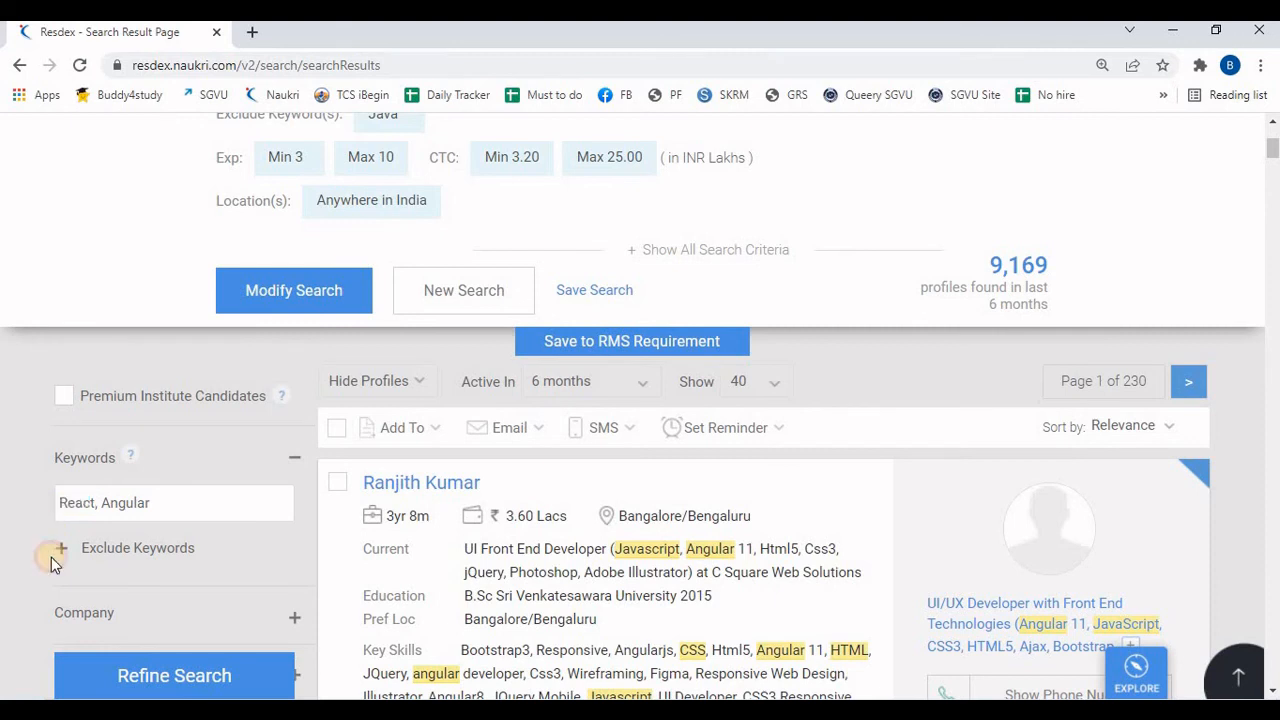
click(168, 680)
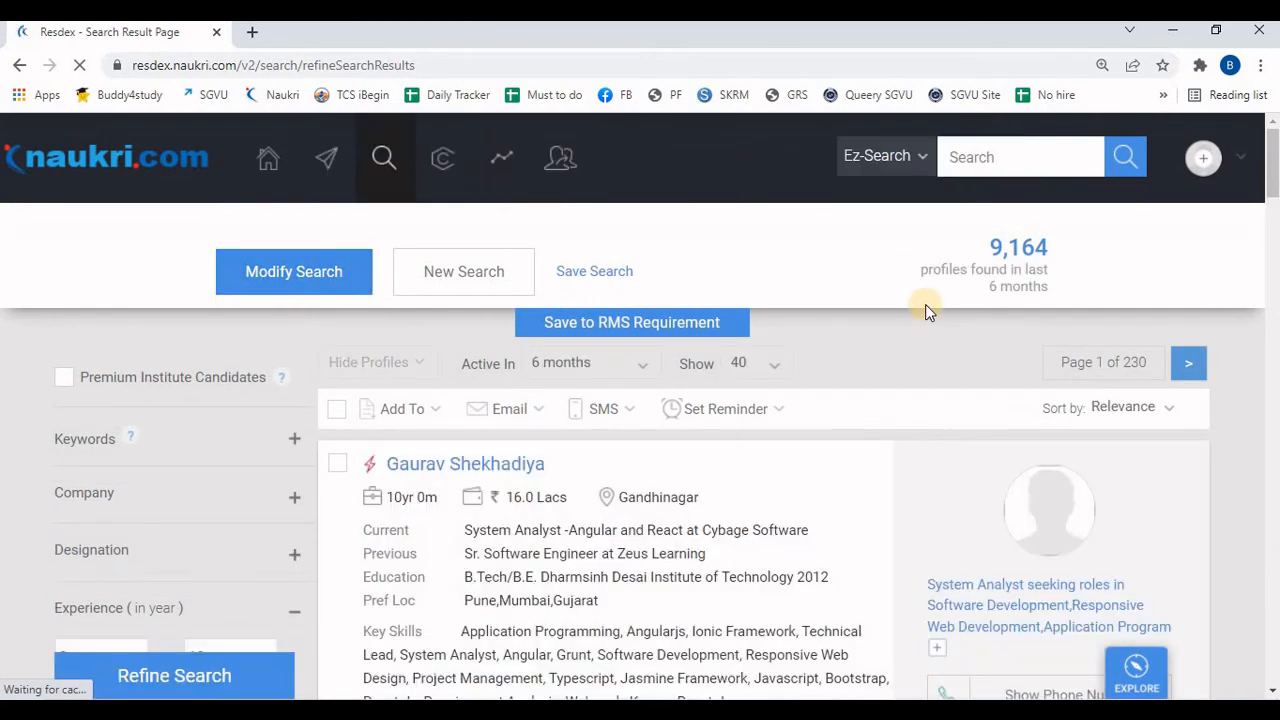
- Examine the refined profiles for the highlighted React, Angular and other skill keywords, and review the search criteria summary
scroll(925, 311, down, 5)
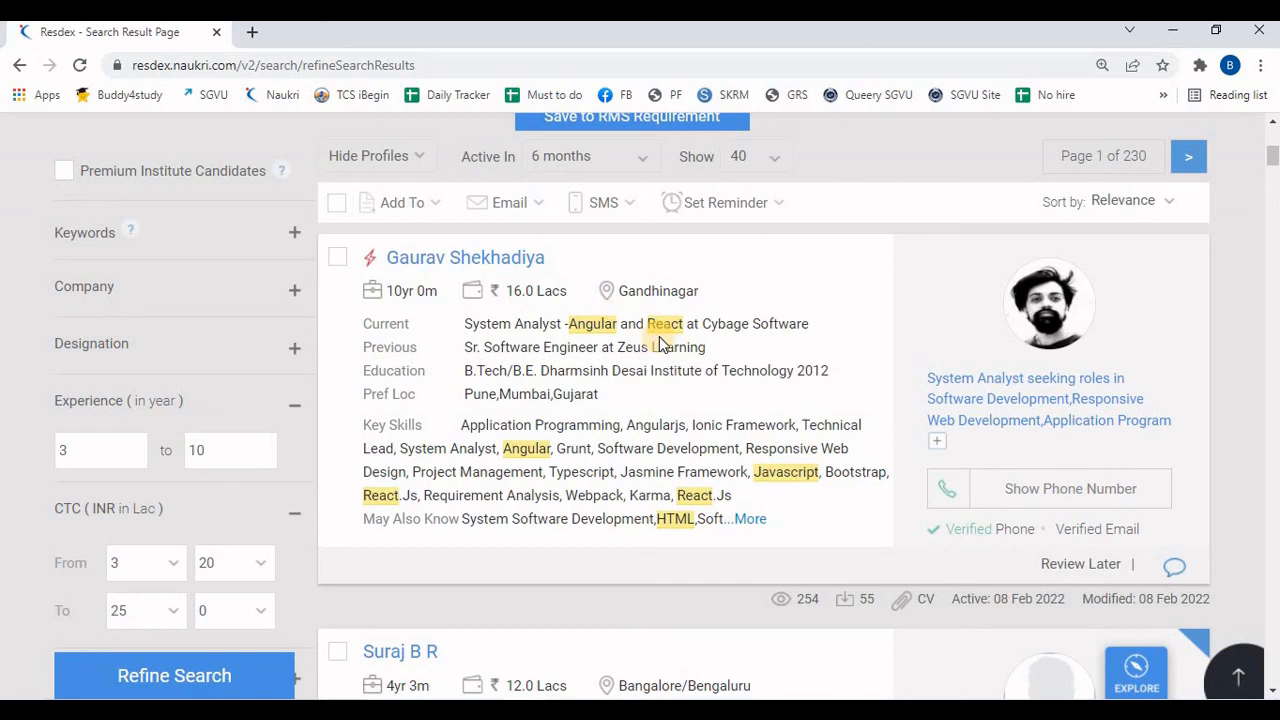
scroll(659, 338, down, 2)
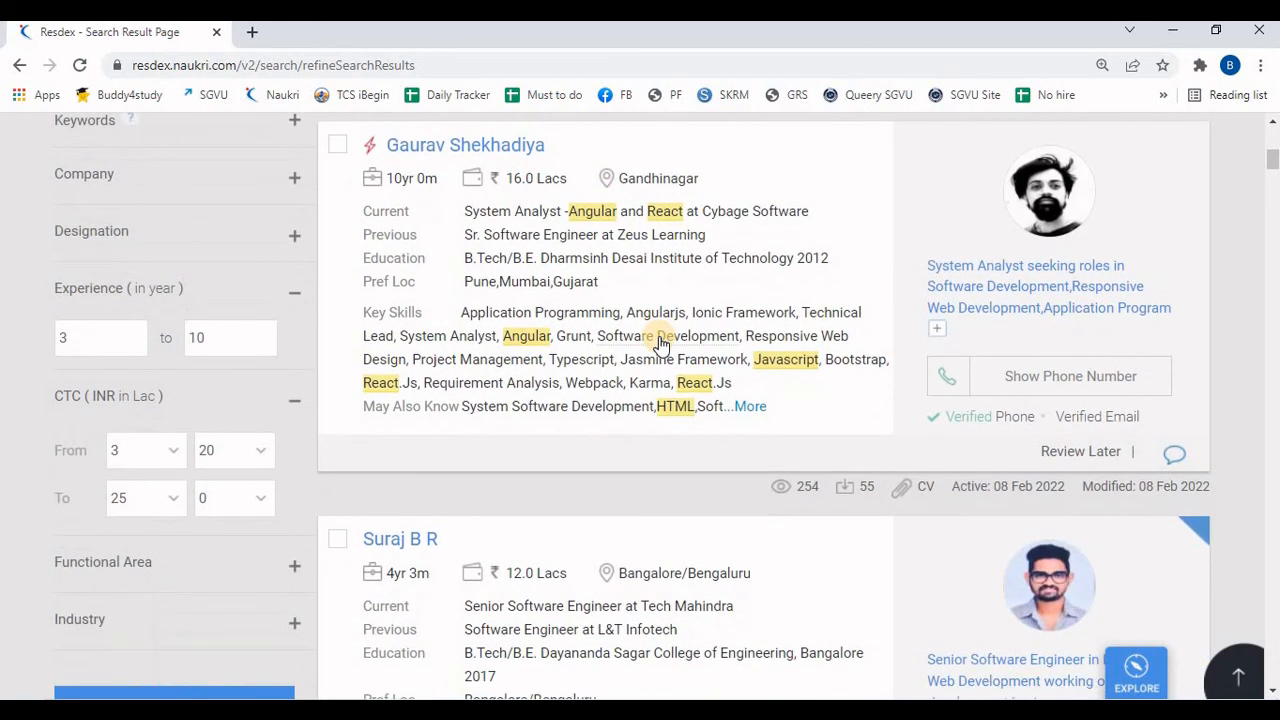
scroll(655, 338, down, 3)
scroll(658, 335, up, 4)
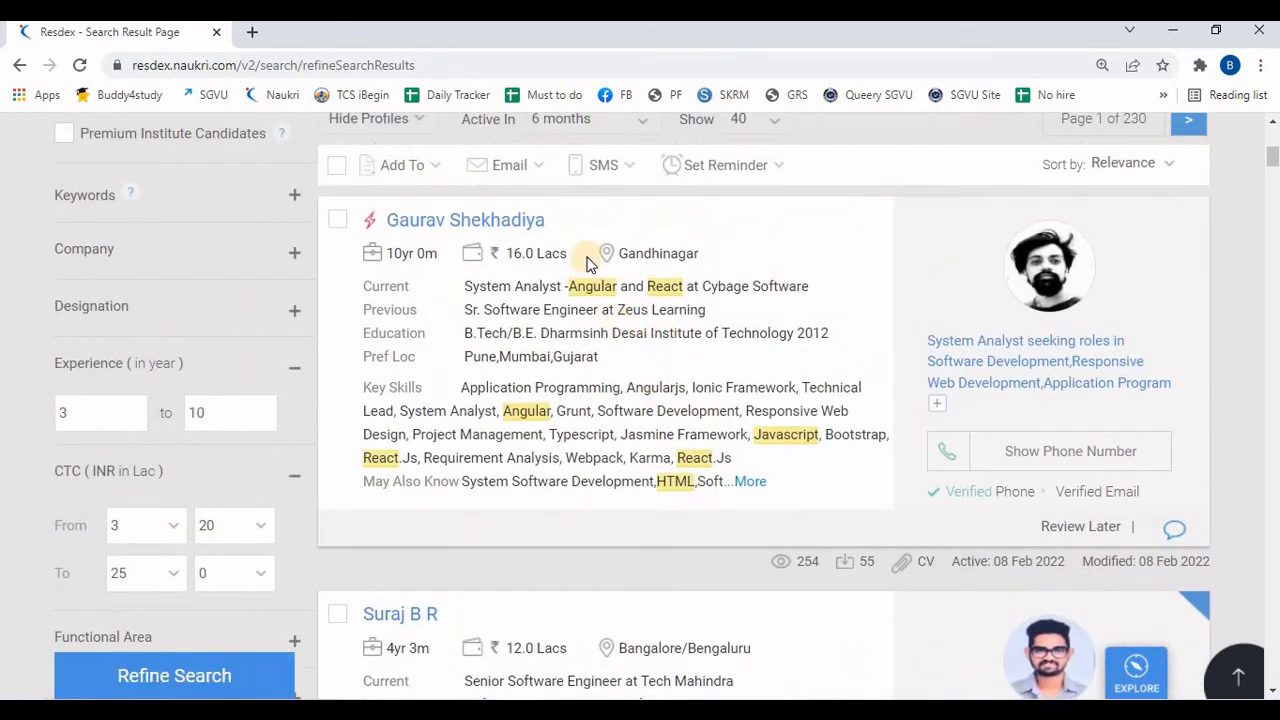
scroll(666, 291, down, 1)
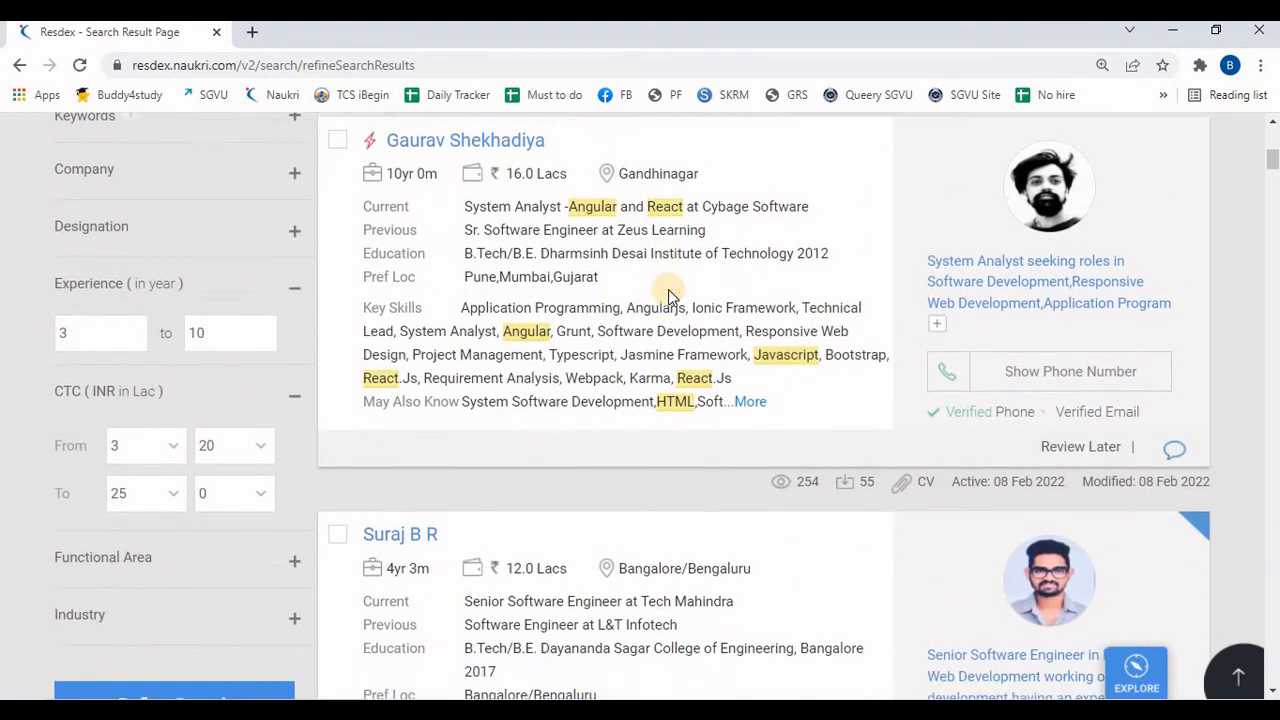
scroll(668, 293, down, 3)
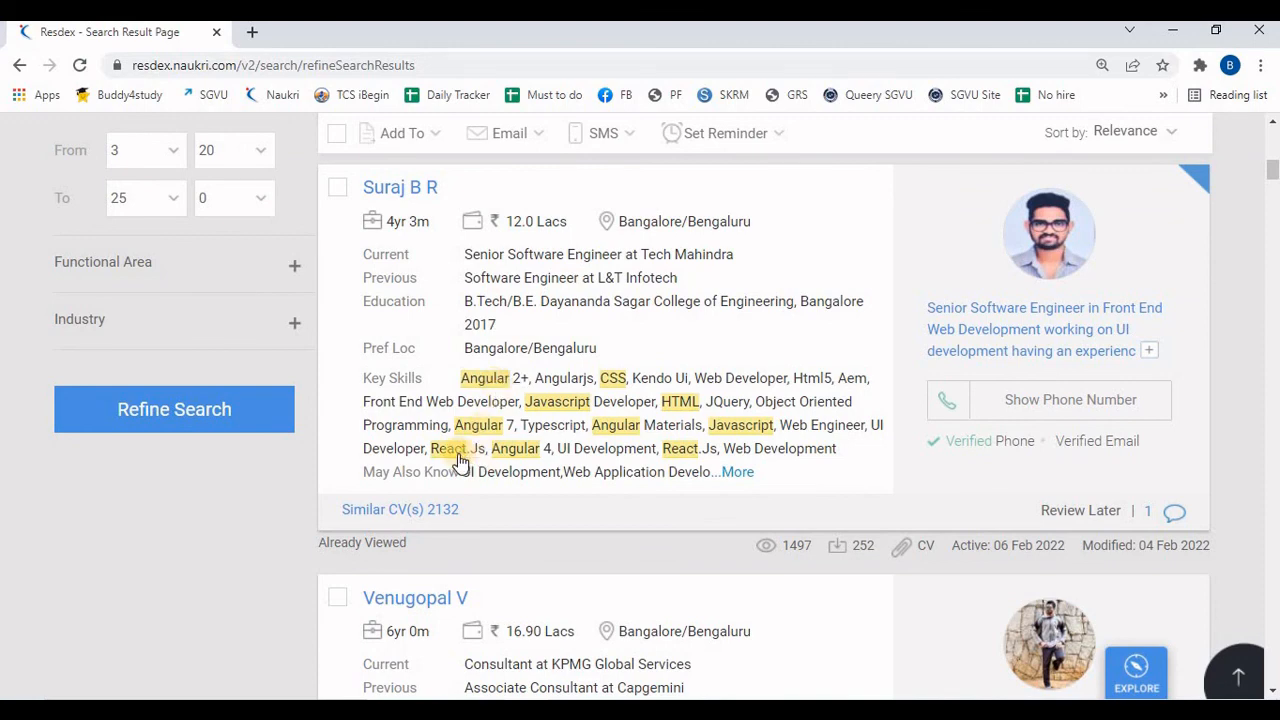
scroll(460, 458, down, 4)
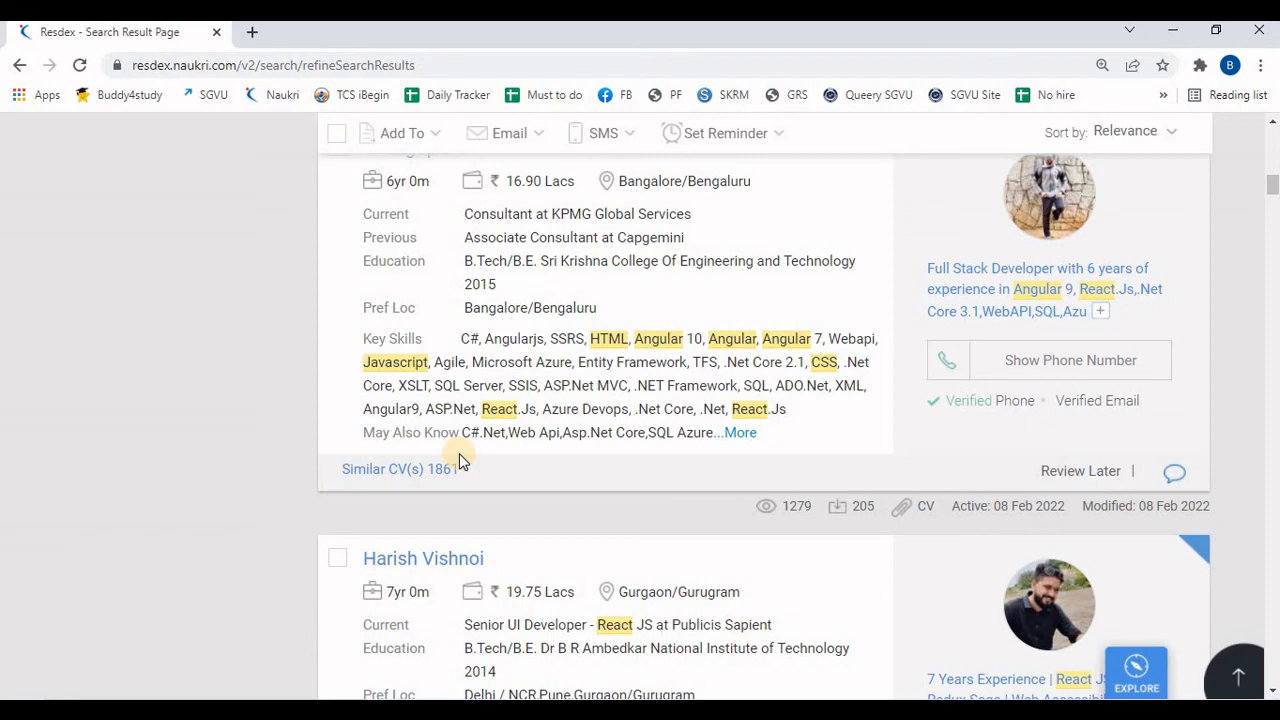
scroll(459, 455, down, 4)
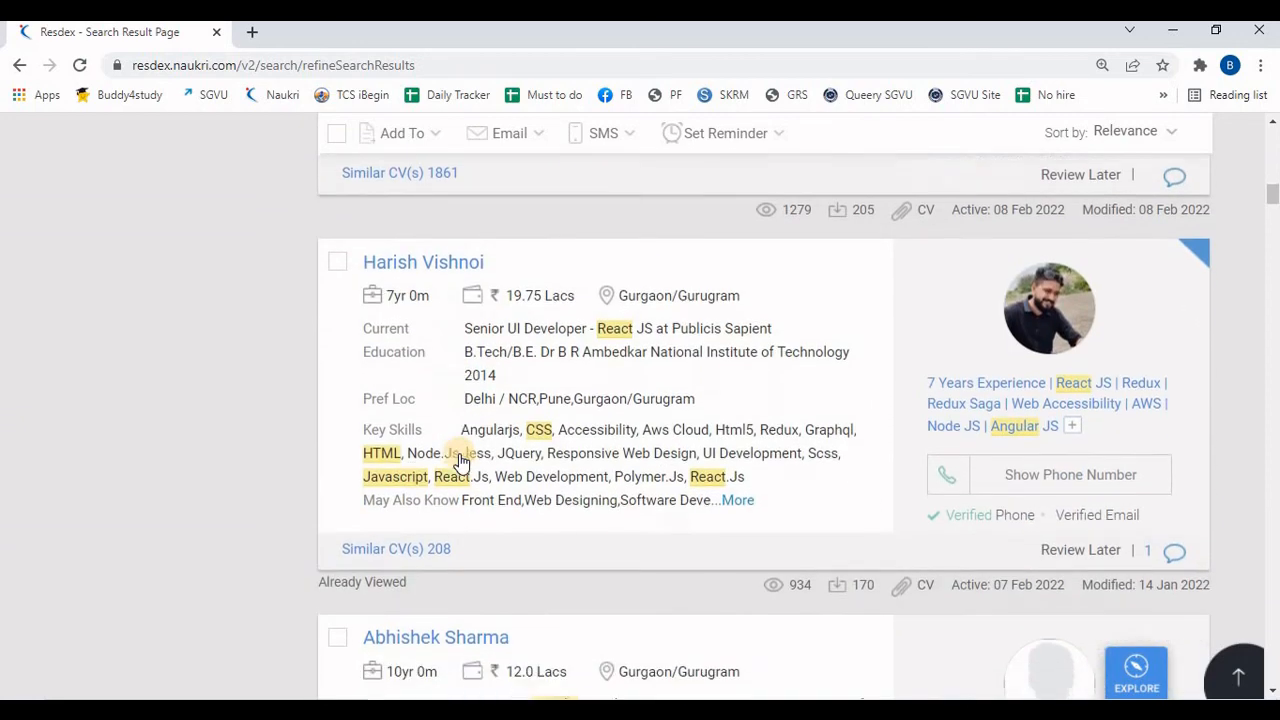
scroll(459, 458, down, 3)
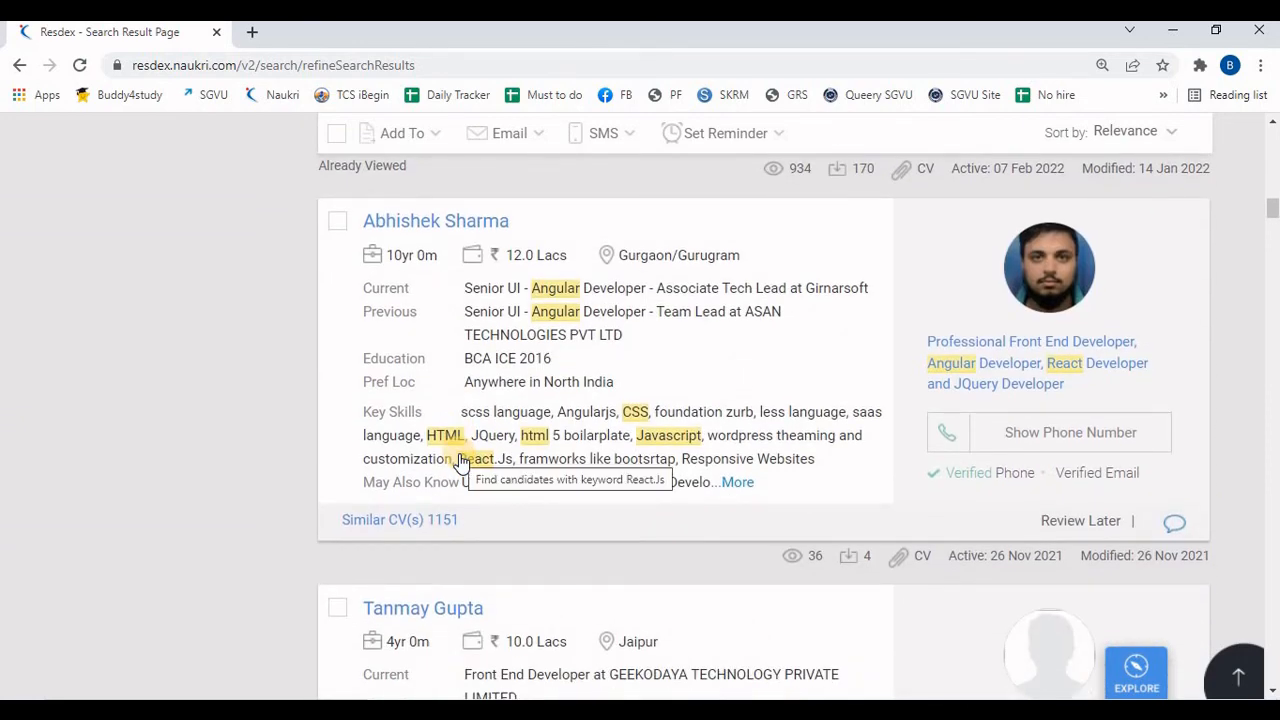
scroll(459, 458, down, 4)
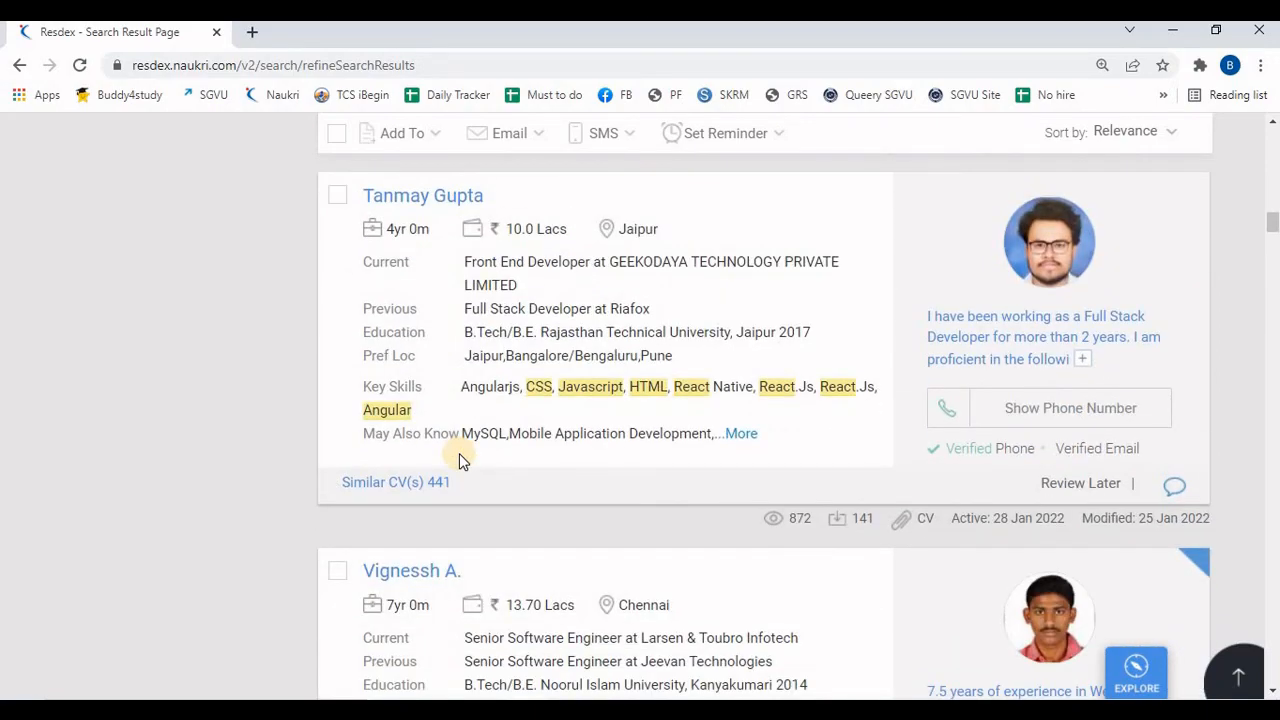
scroll(459, 453, up, 11)
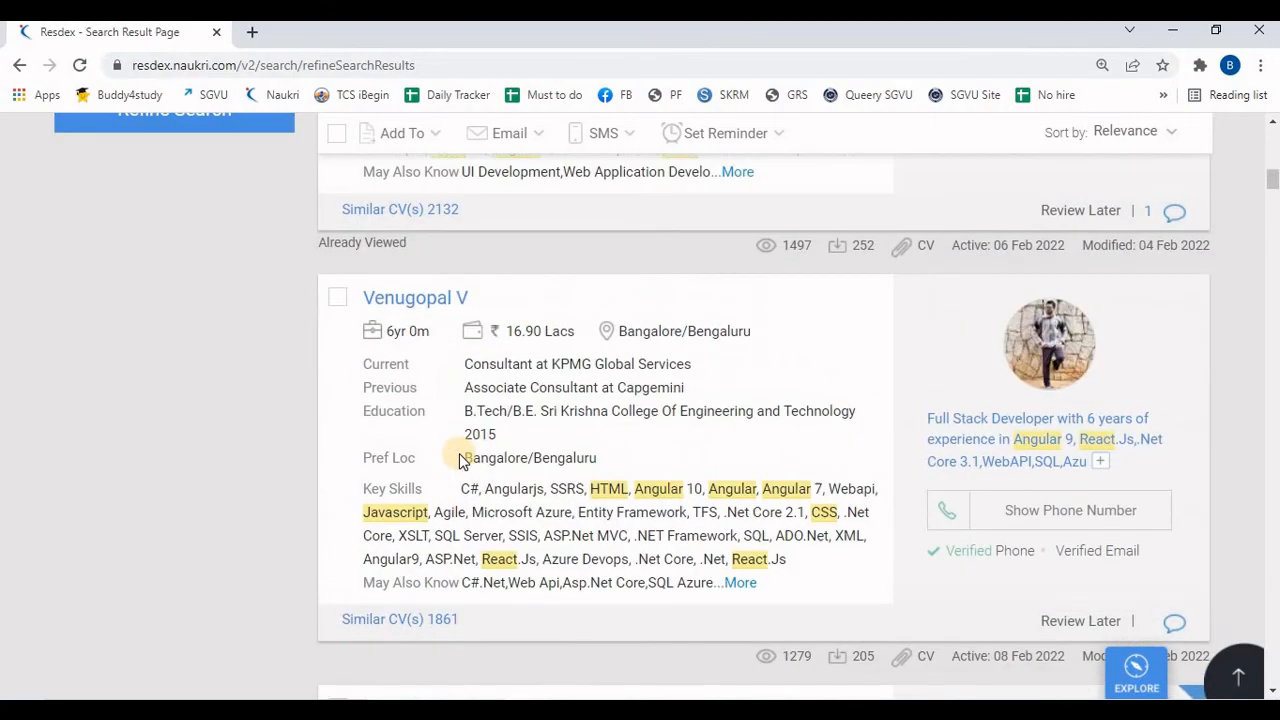
scroll(459, 453, up, 6)
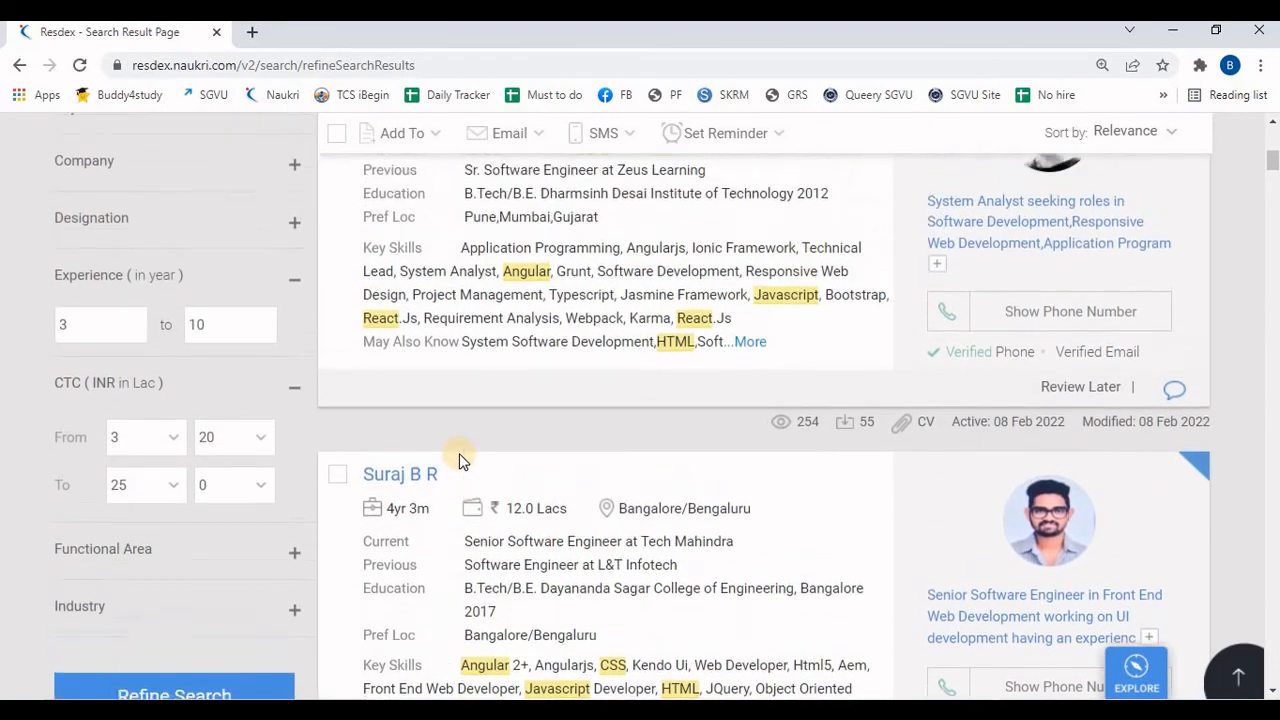
scroll(459, 453, up, 3)
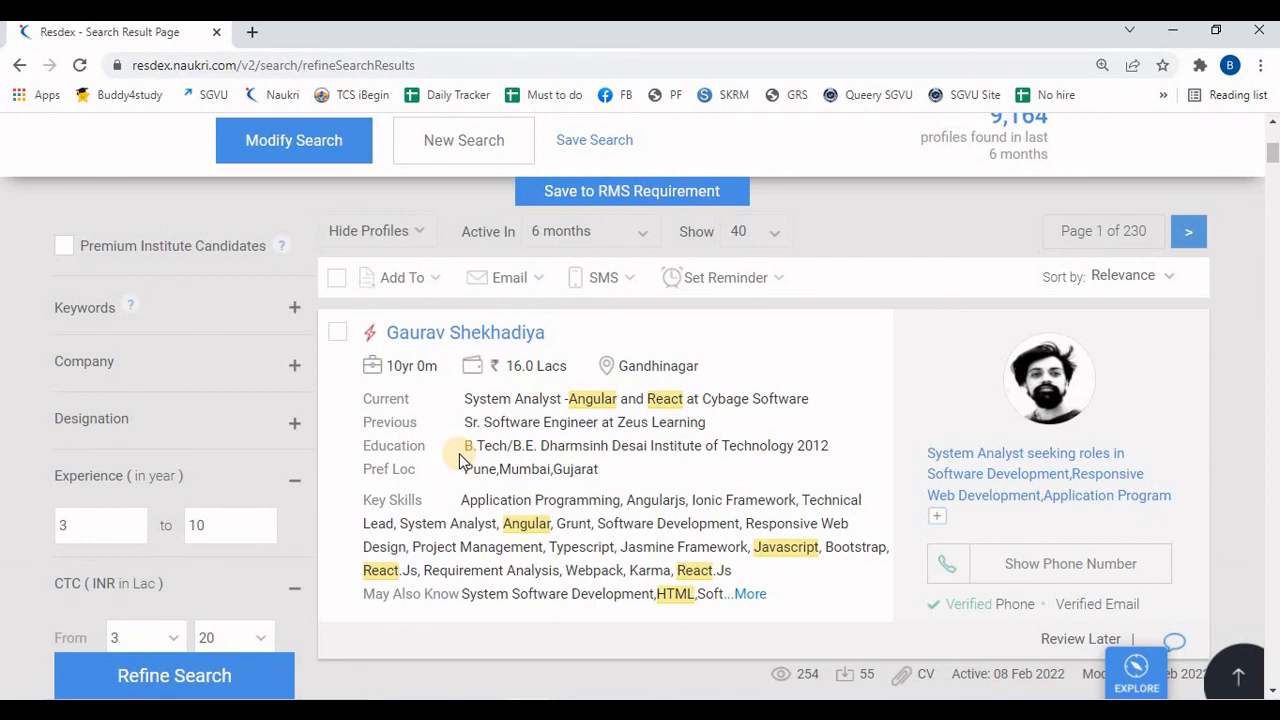
scroll(459, 453, up, 1)
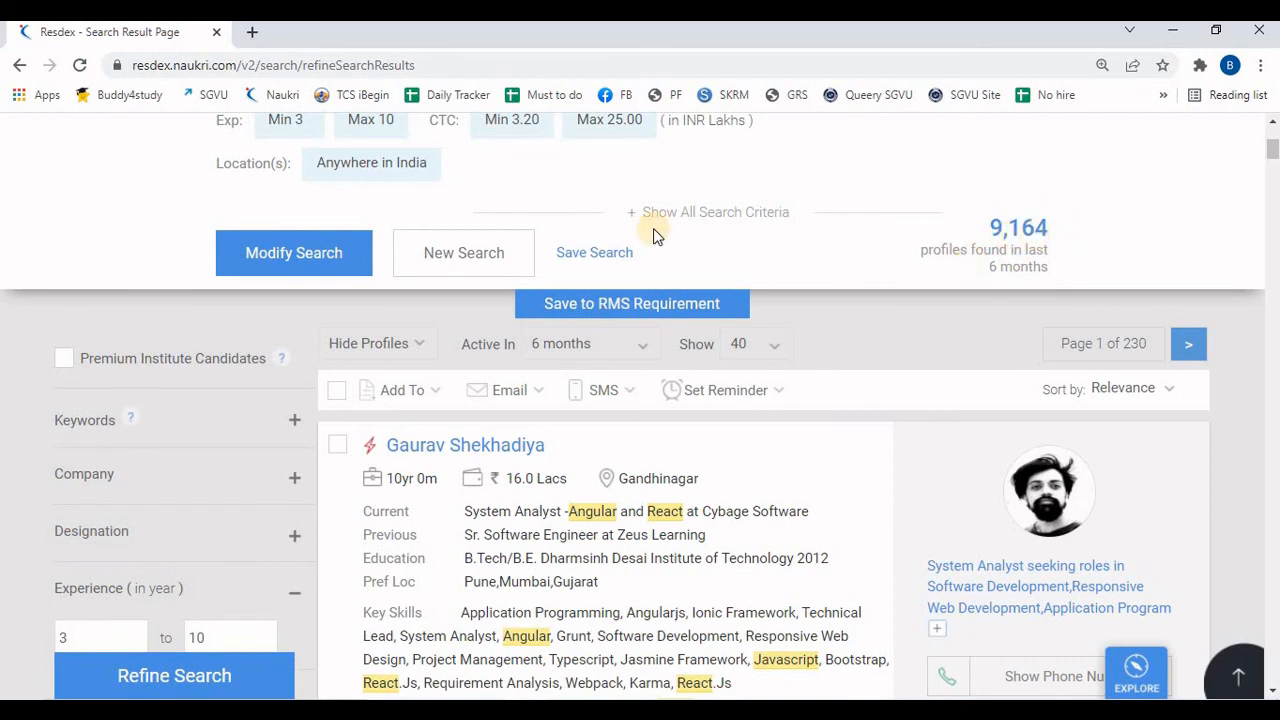
scroll(653, 228, up, 2)
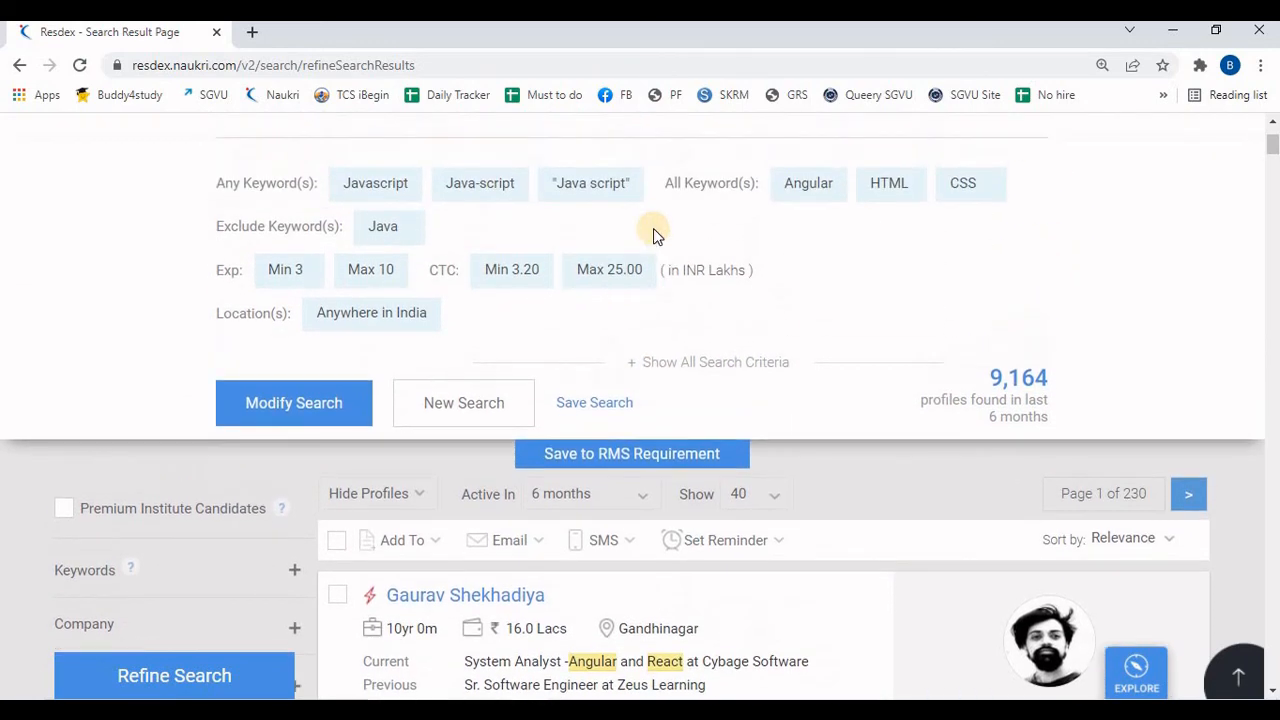
- Limit the search results to profiles active in the last 30 days
scroll(653, 233, down, 2)
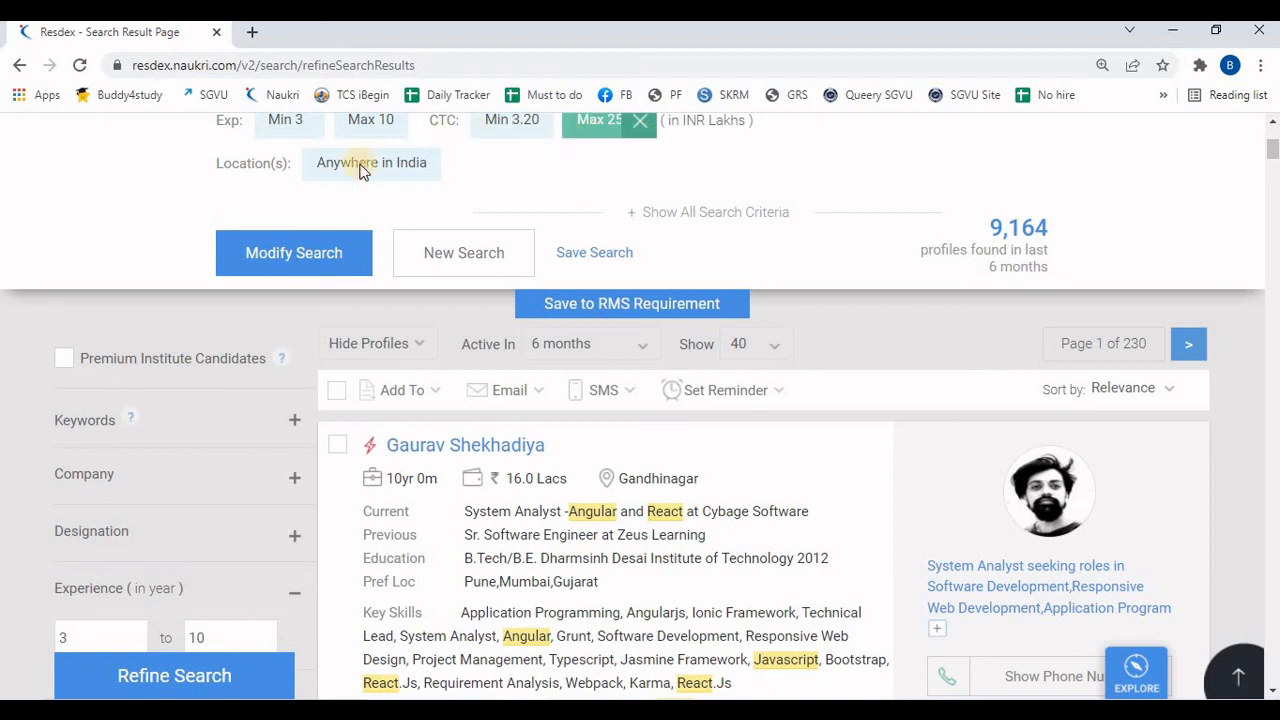
click(594, 345)
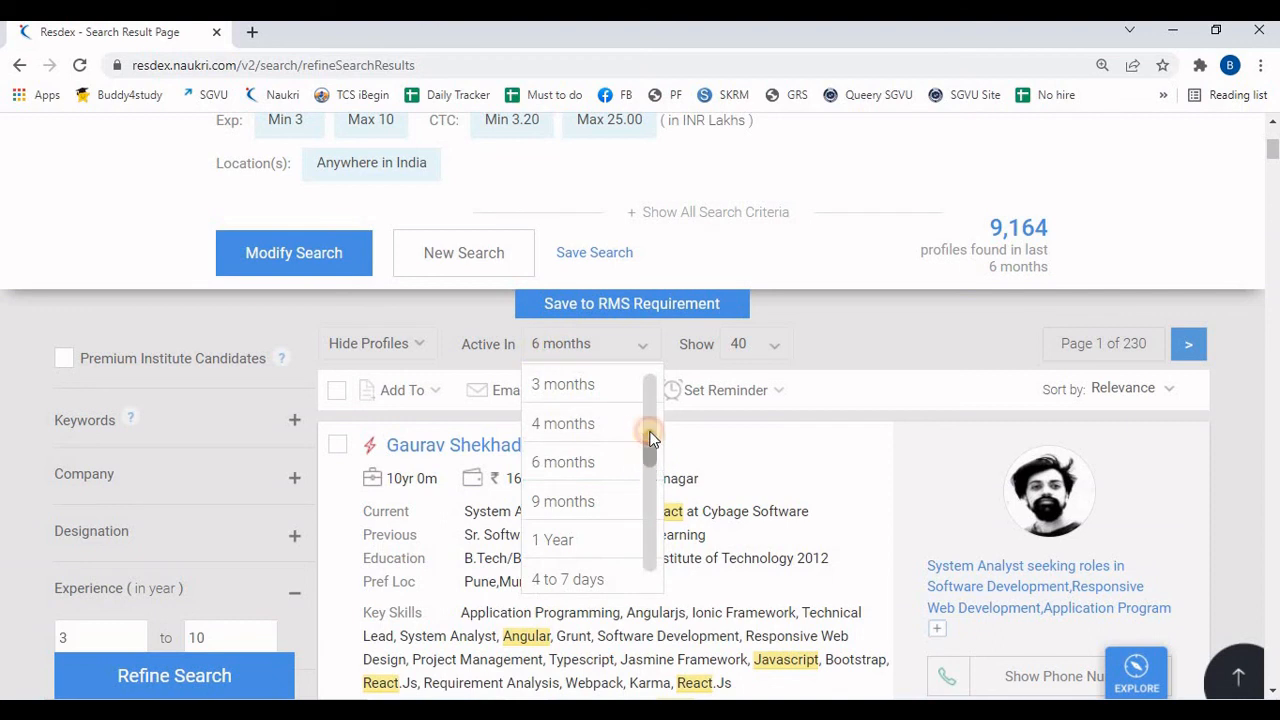
scroll(651, 434, up, 2)
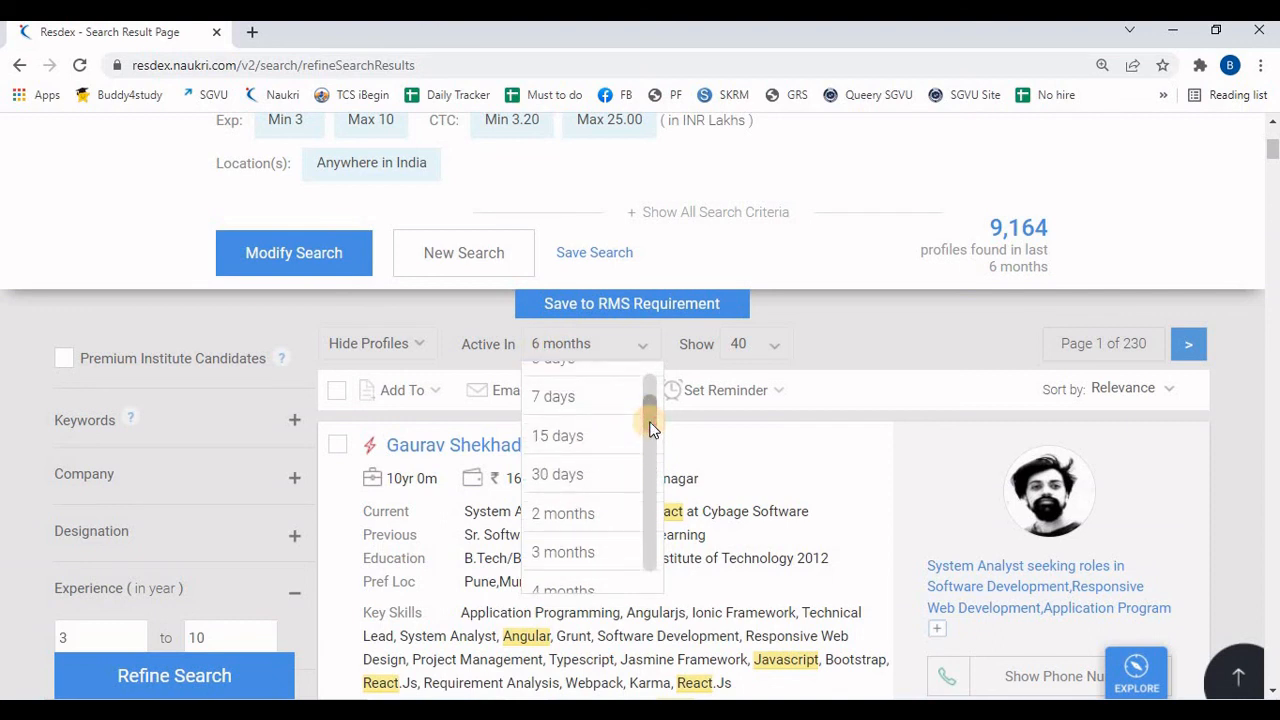
drag(650, 429, 650, 430)
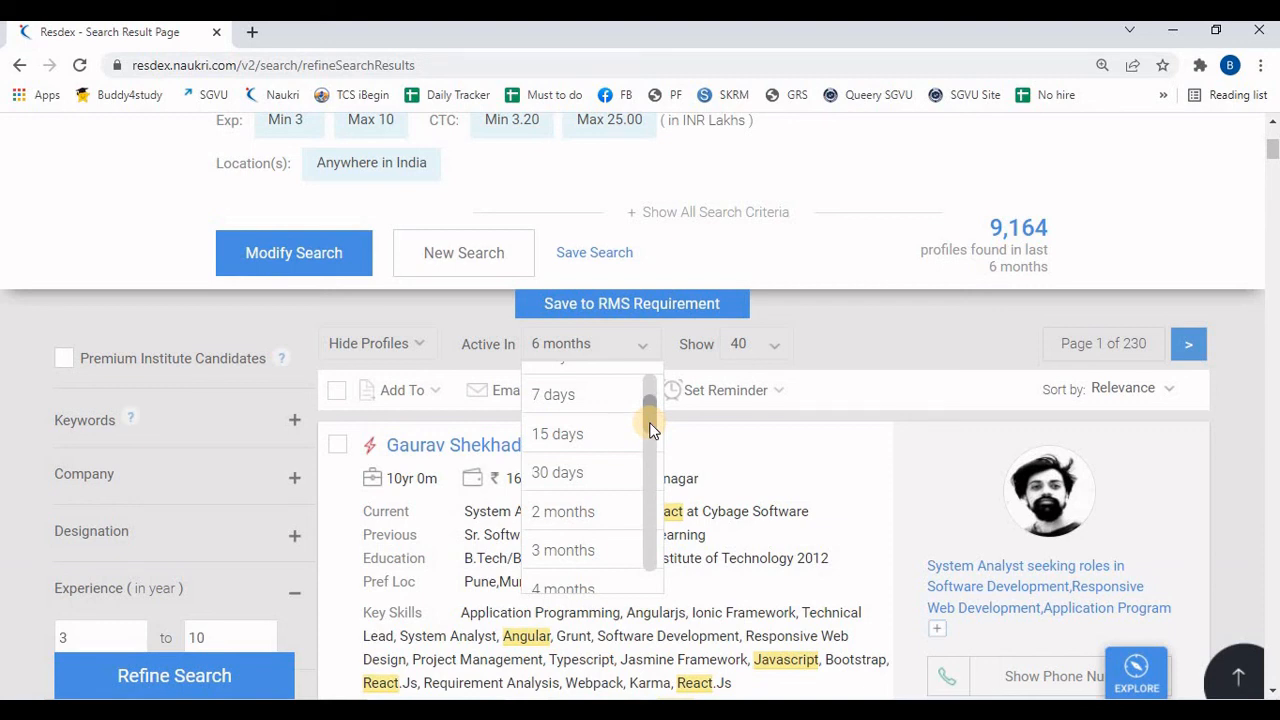
click(571, 486)
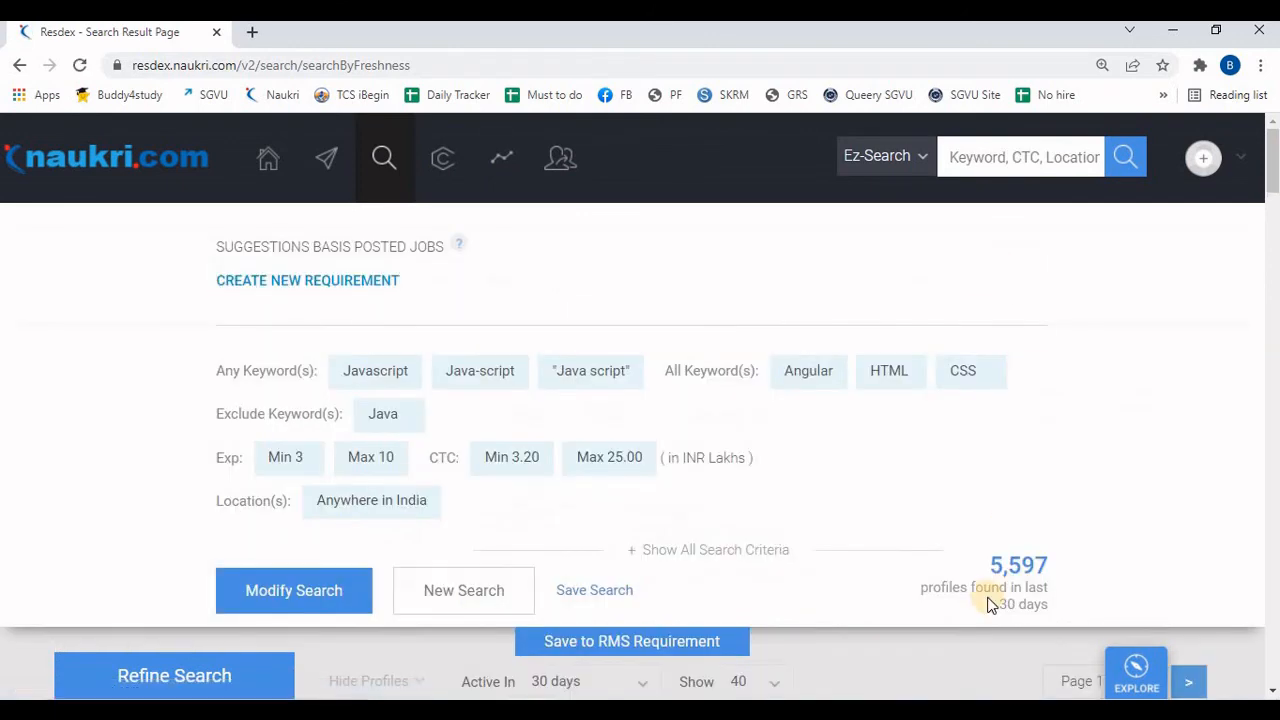
- Examine the candidate profiles active in the last 30 days, checking their key skills and activity dates against the search criteria summary
scroll(1027, 483, down, 3)
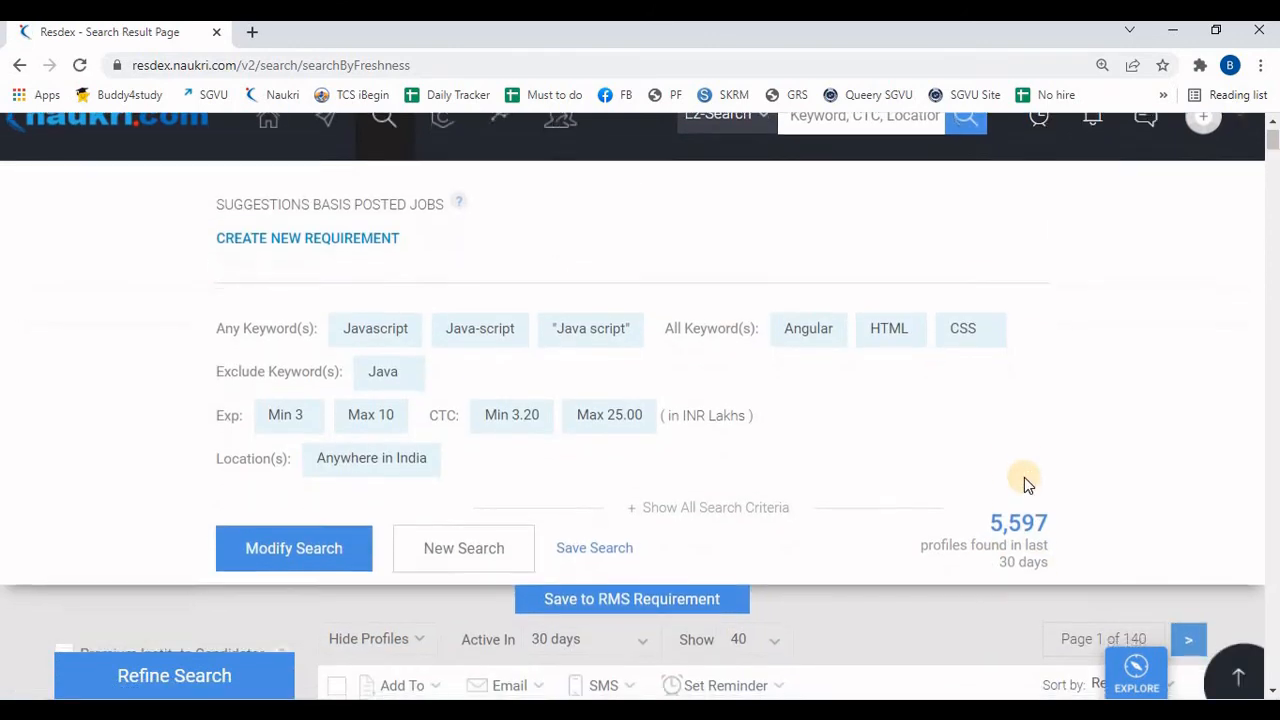
scroll(1025, 485, down, 1)
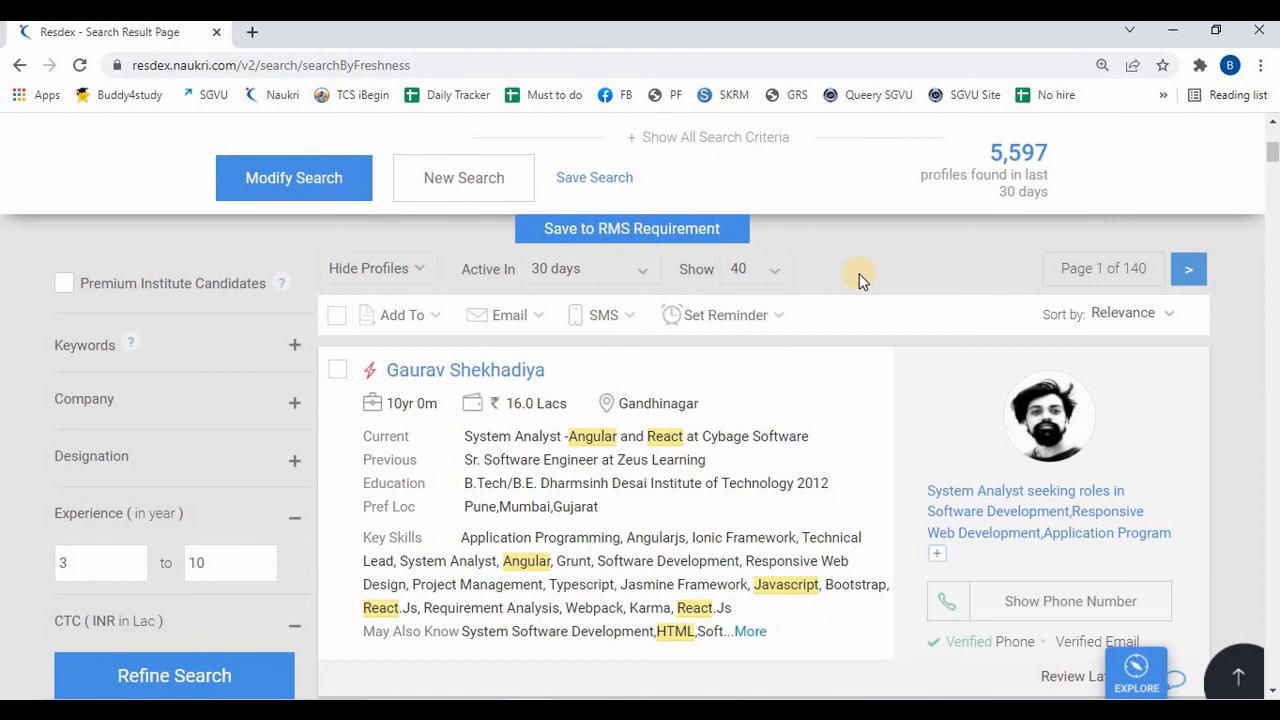
scroll(862, 281, down, 1)
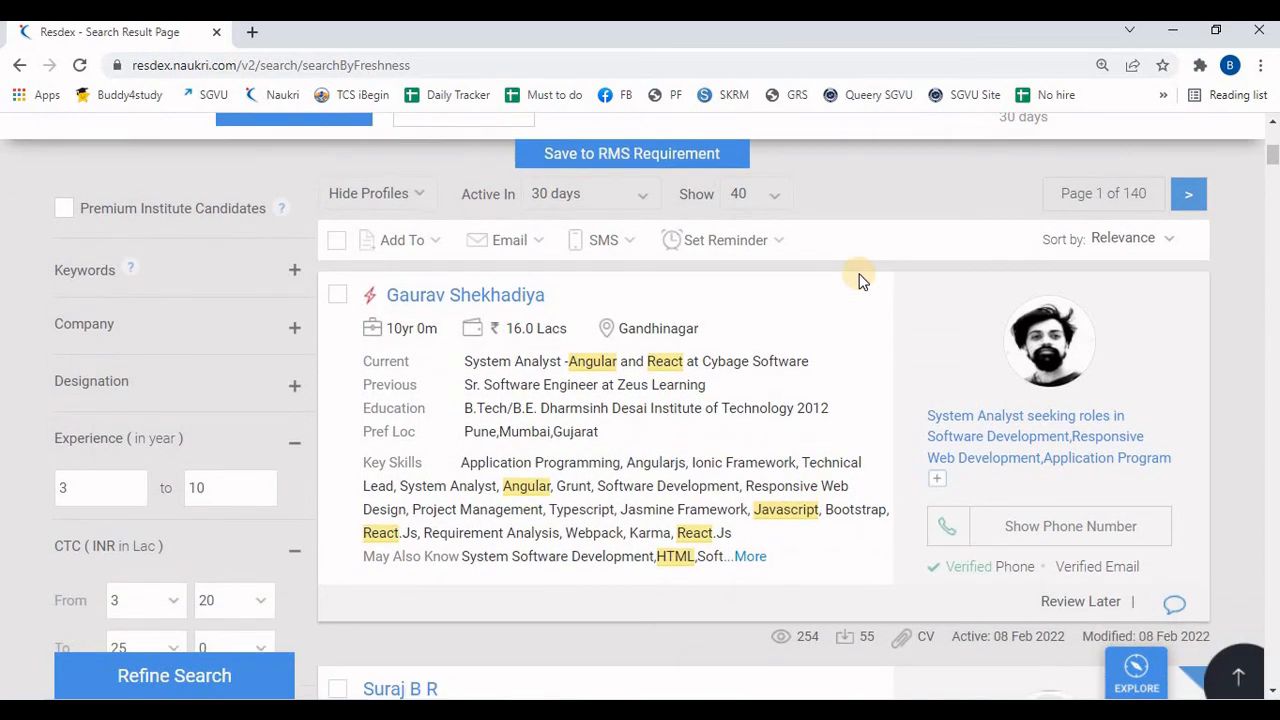
scroll(862, 281, down, 5)
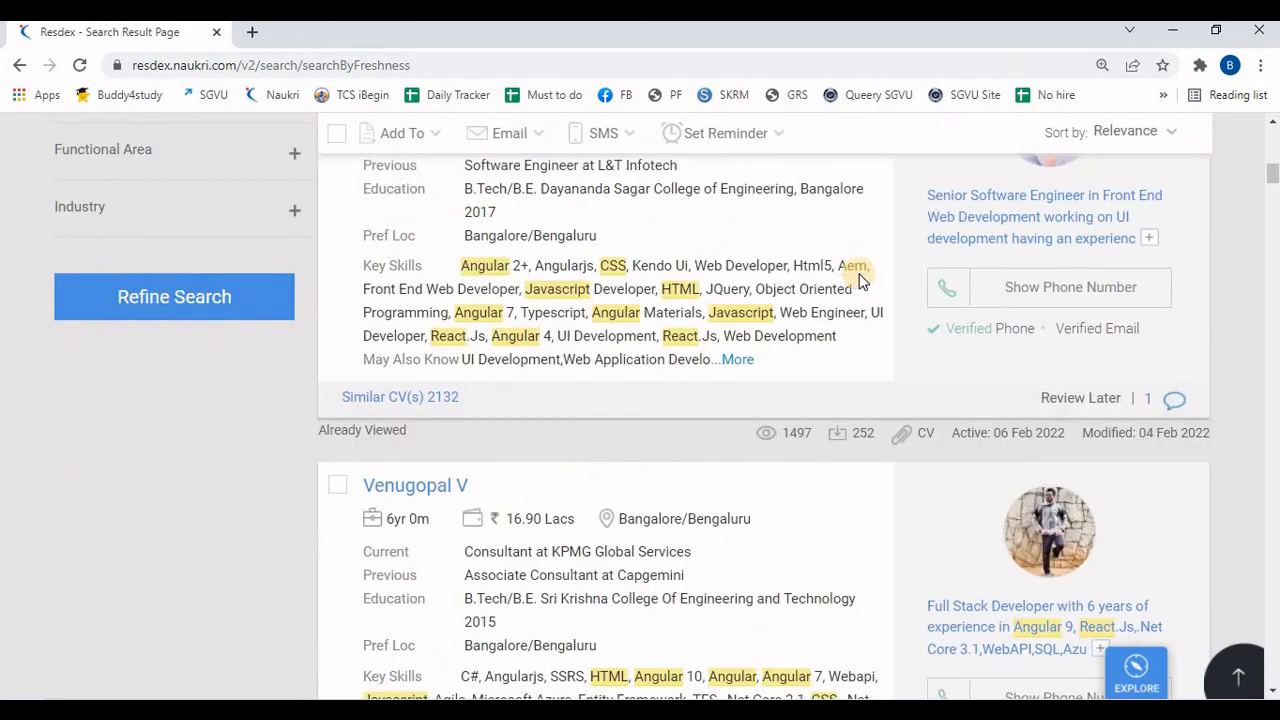
scroll(862, 281, up, 6)
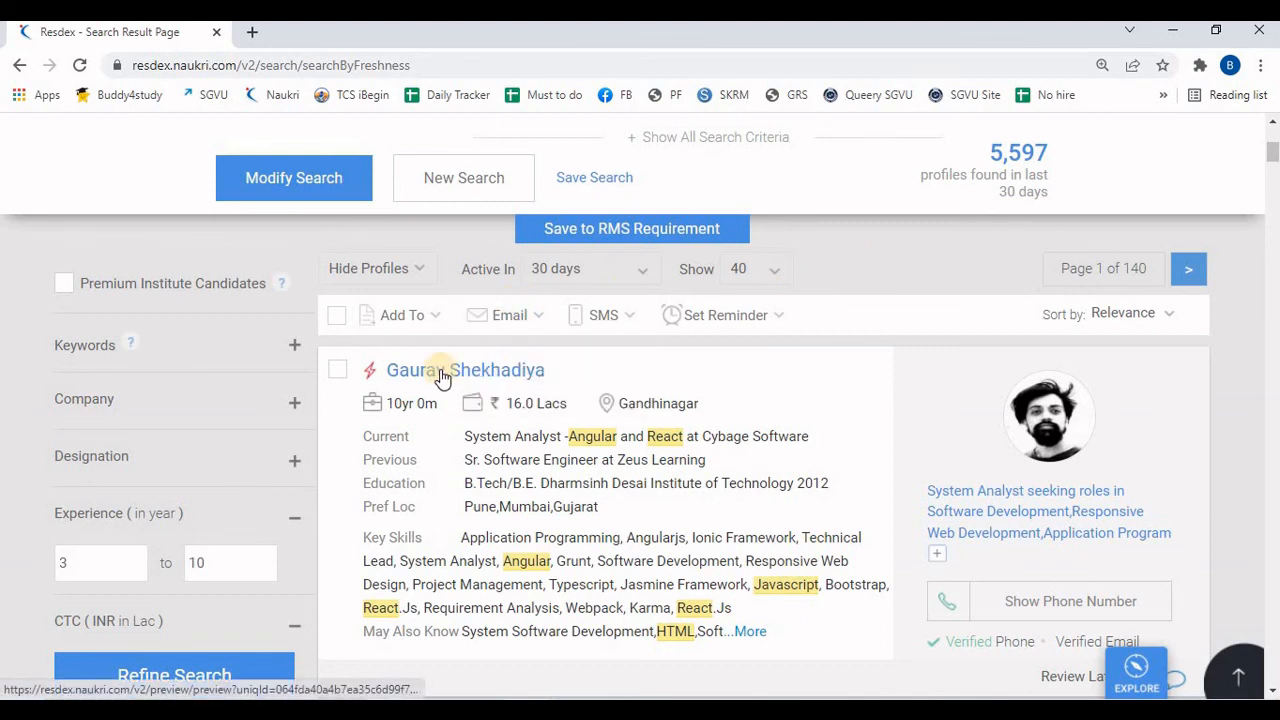
scroll(442, 376, up, 1)
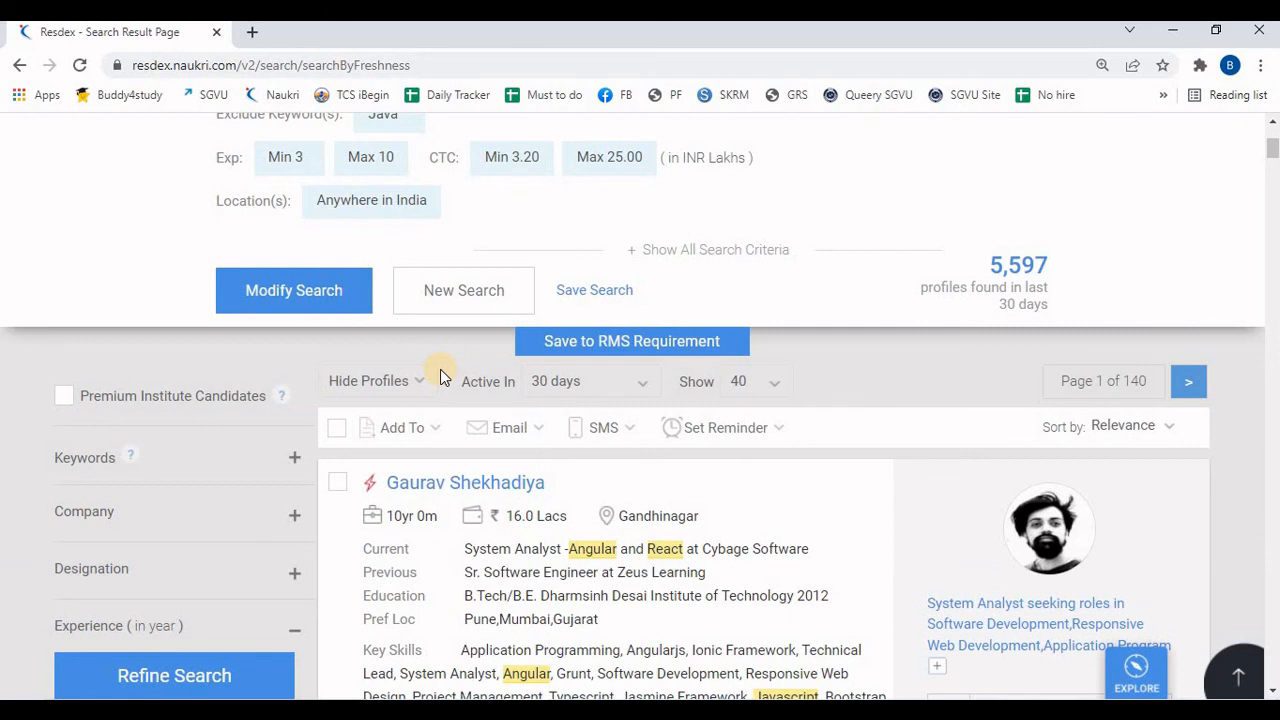
scroll(443, 375, up, 1)
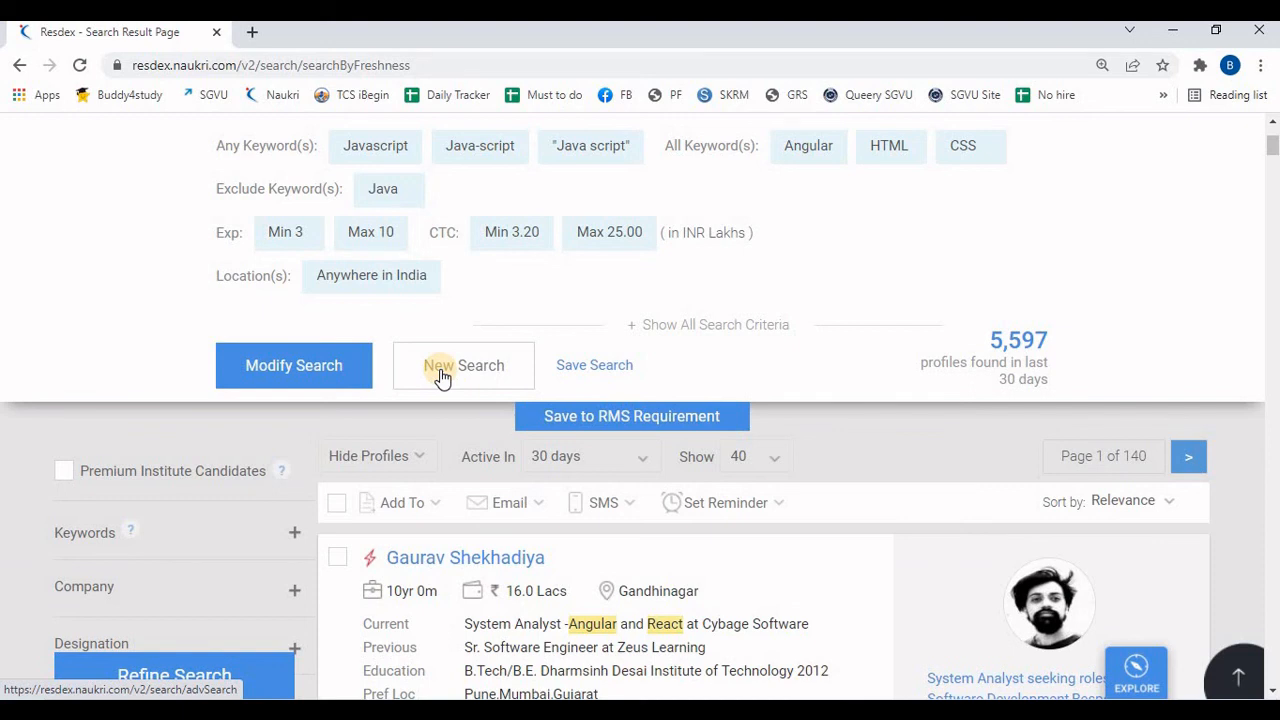
scroll(443, 375, up, 1)
scroll(443, 375, down, 1)
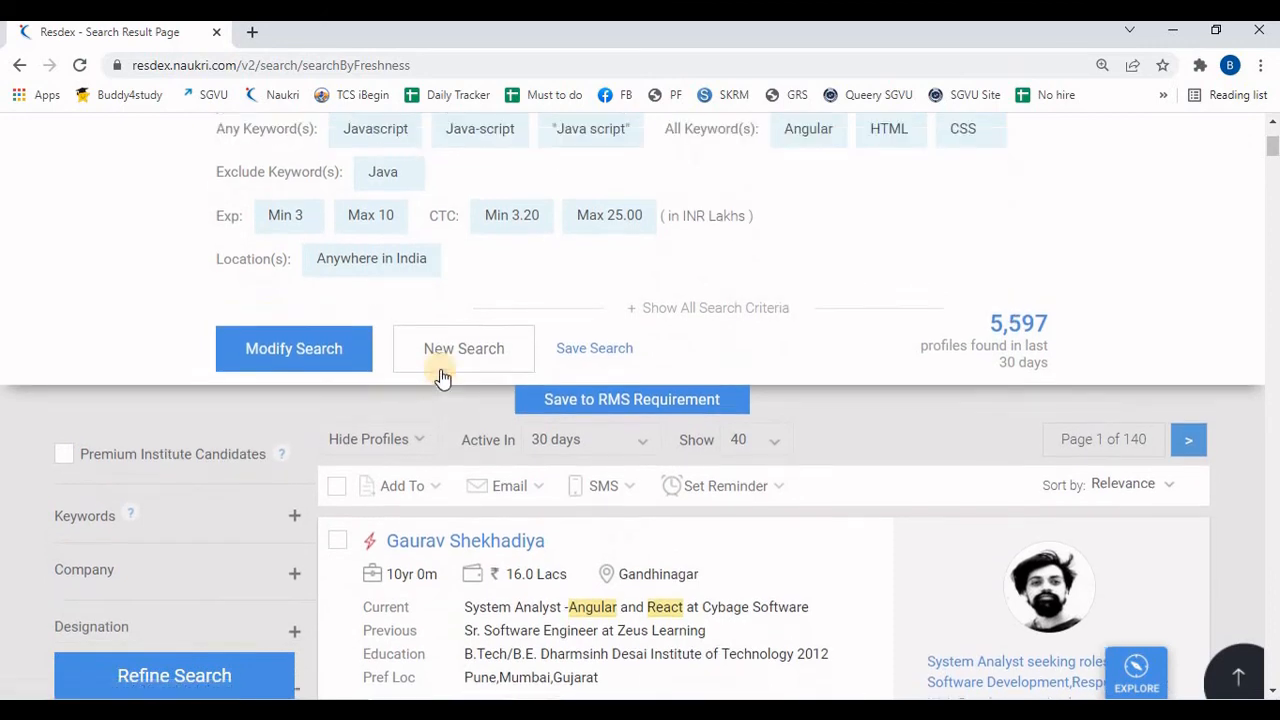
scroll(443, 375, up, 3)
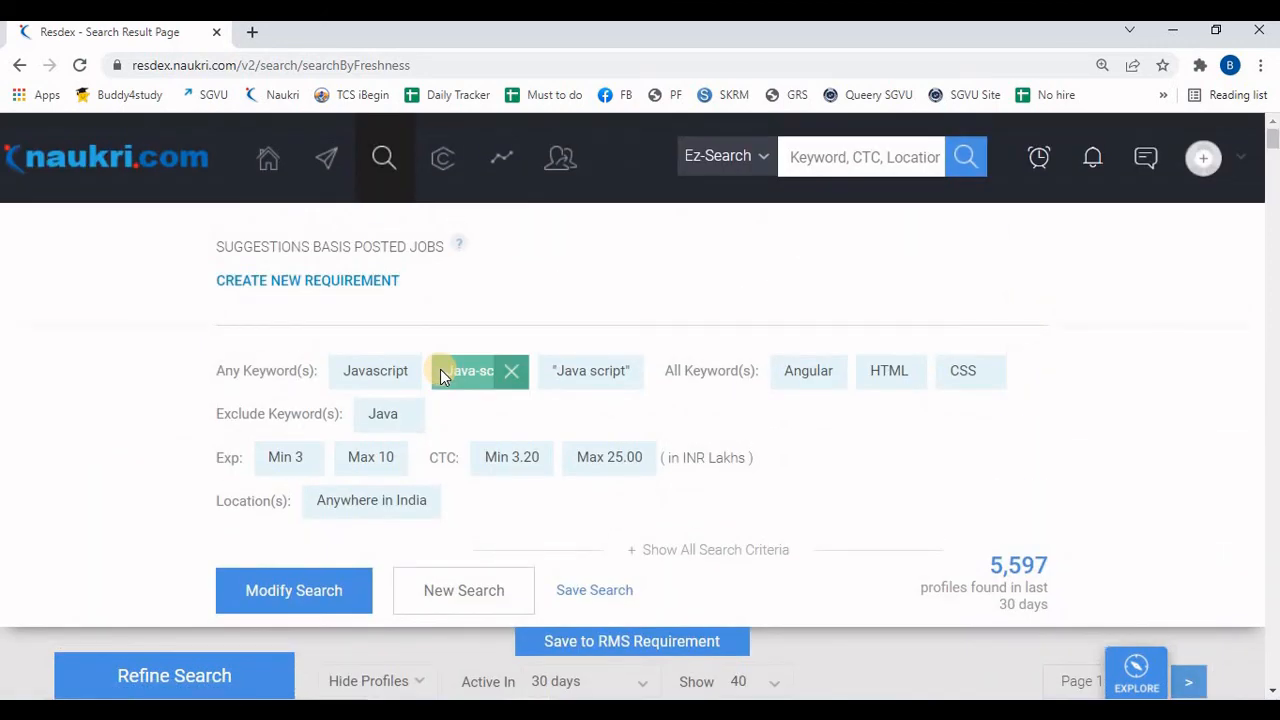
scroll(440, 370, down, 3)
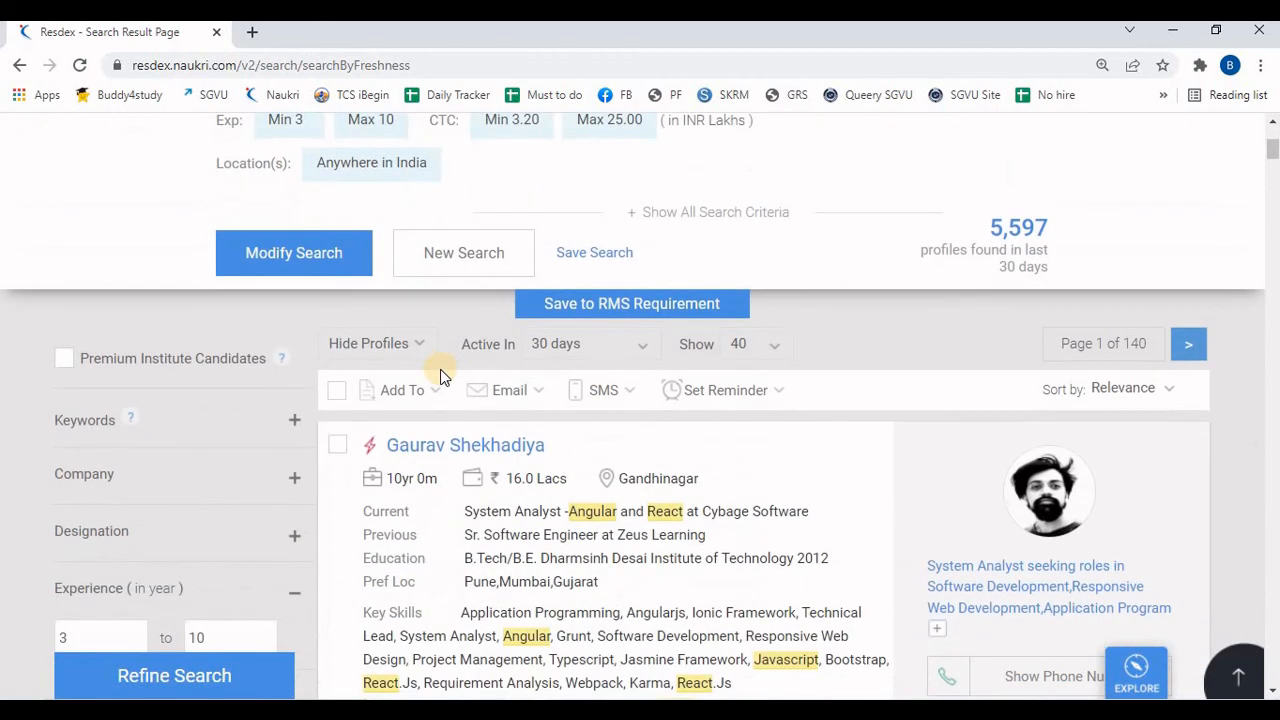